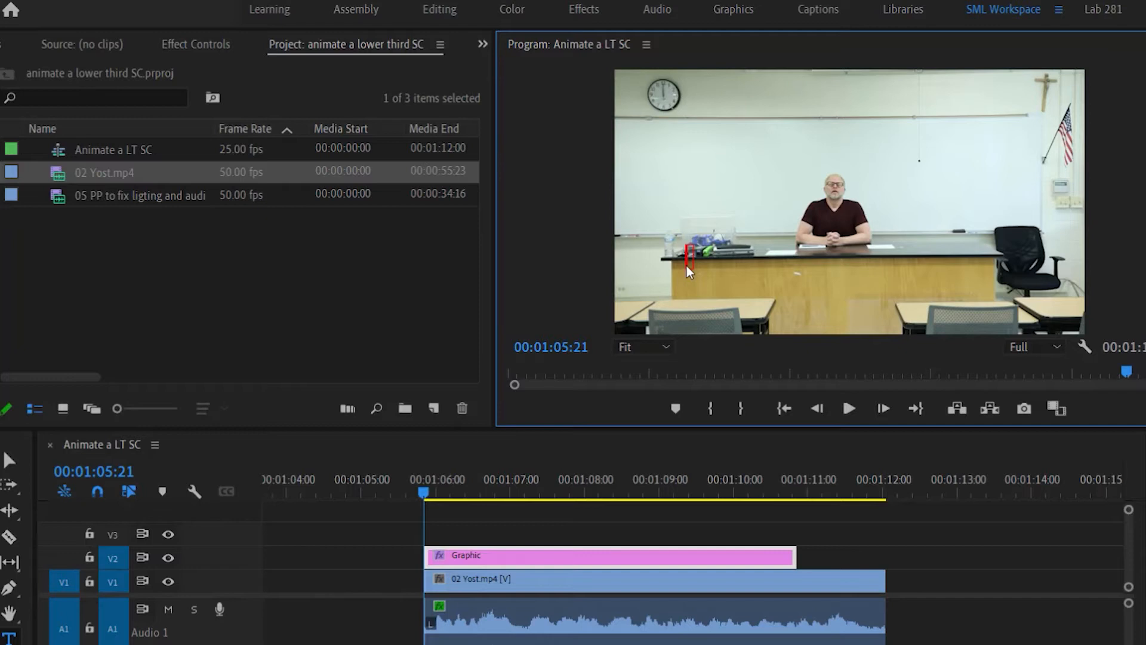
Enter the teacher's title and surname as a text layer over the desk and finish editing the text.
{"action": "left_click", "coordinate": [9, 460]}
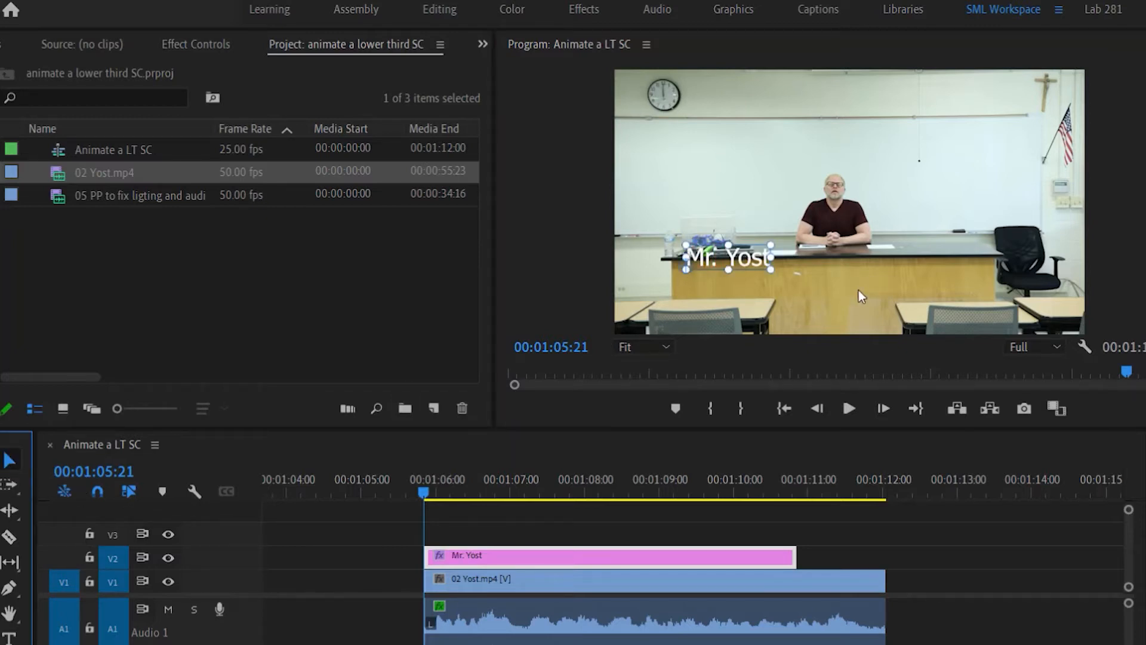
Add a second text layer reading "vv" beside the presenter in the same graphic.
{"action": "key", "text": "t"}
{"action": "left_click", "coordinate": [863, 234]}
{"action": "type", "text": "vv"}
{"action": "key", "text": "BackSpace"}
{"action": "key", "text": "BackSpace"}
{"action": "left_click", "coordinate": [12, 462]}
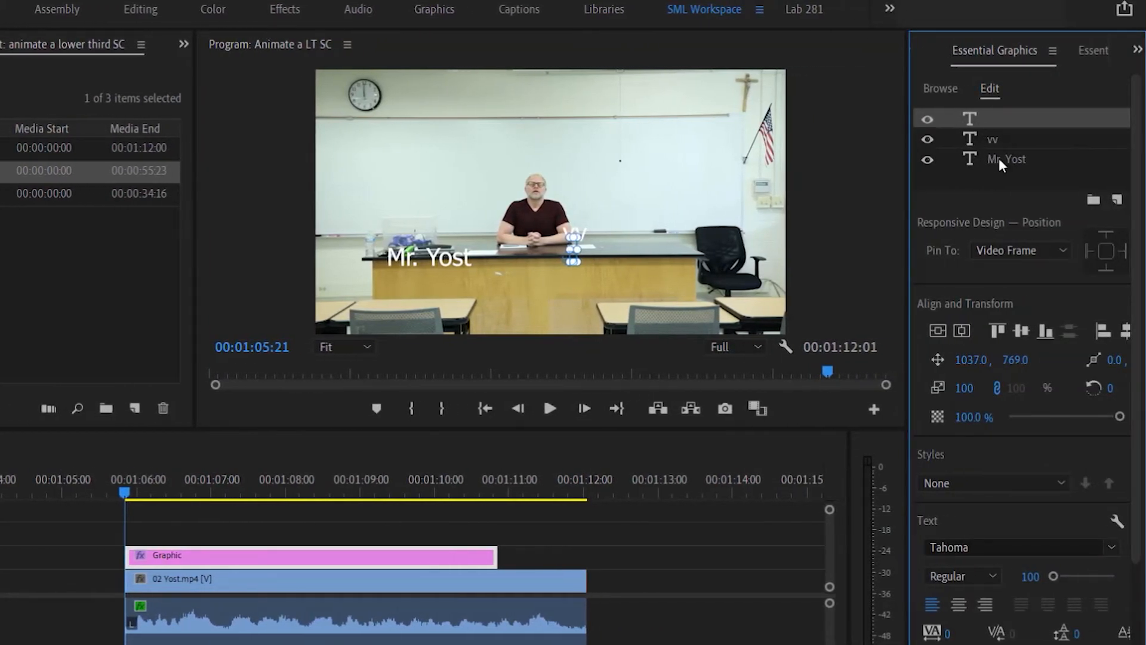
Delete the empty text layer and the stray "vv" layer from the graphic.
{"action": "left_click", "coordinate": [998, 158]}
{"action": "left_click", "coordinate": [998, 141]}
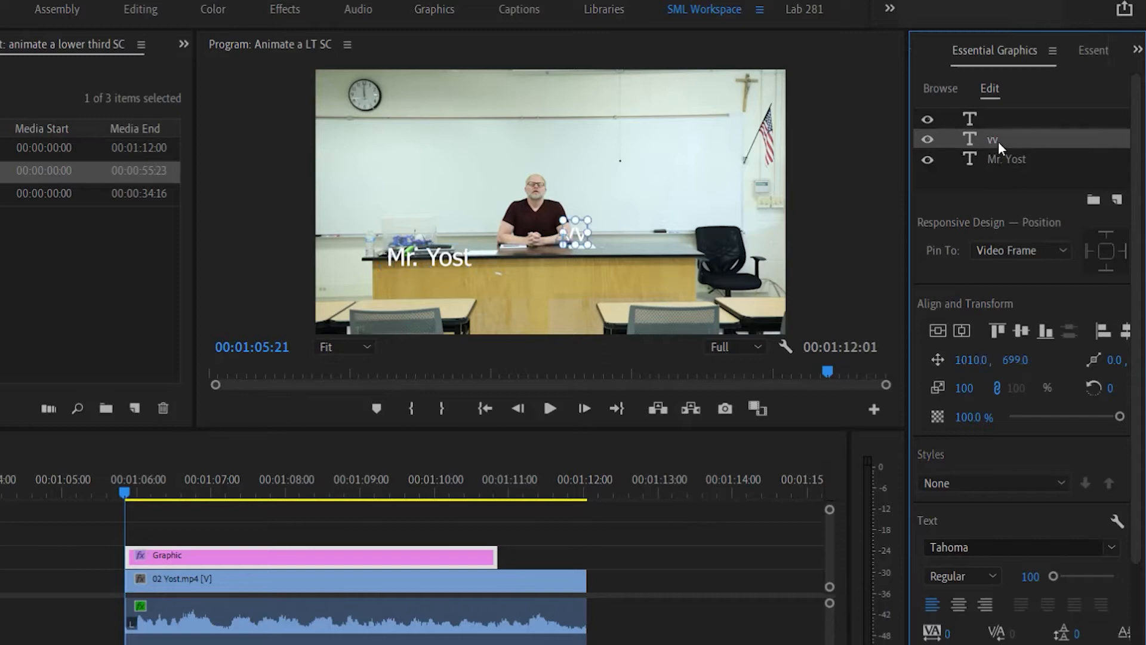
{"action": "left_click", "coordinate": [998, 121]}
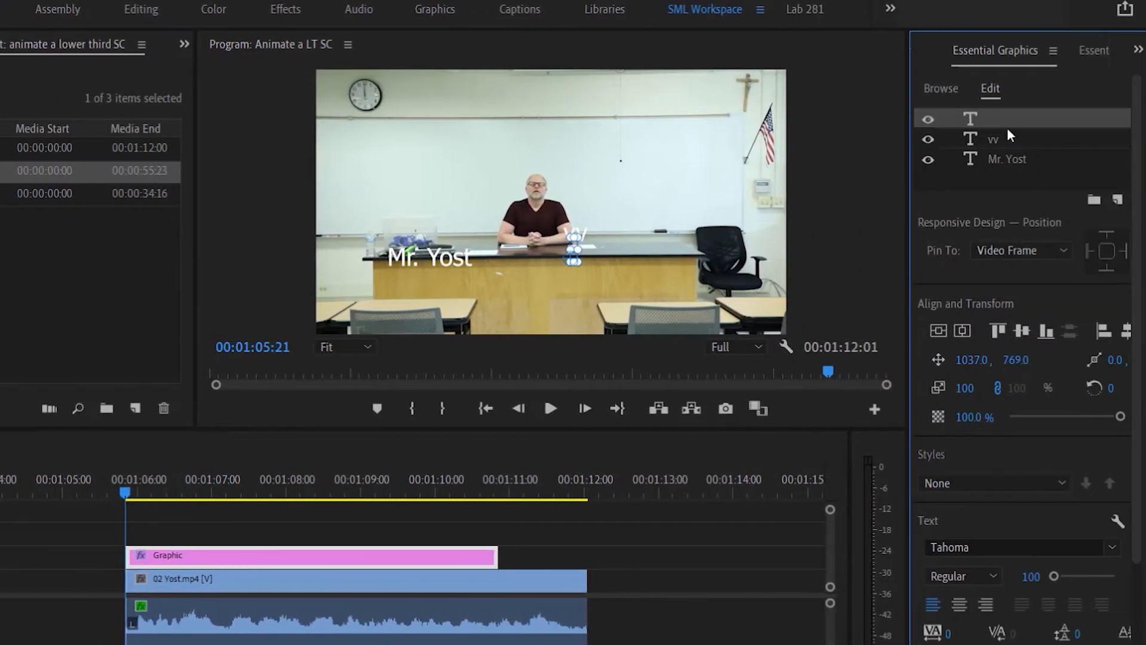
{"action": "key", "text": "Delete"}
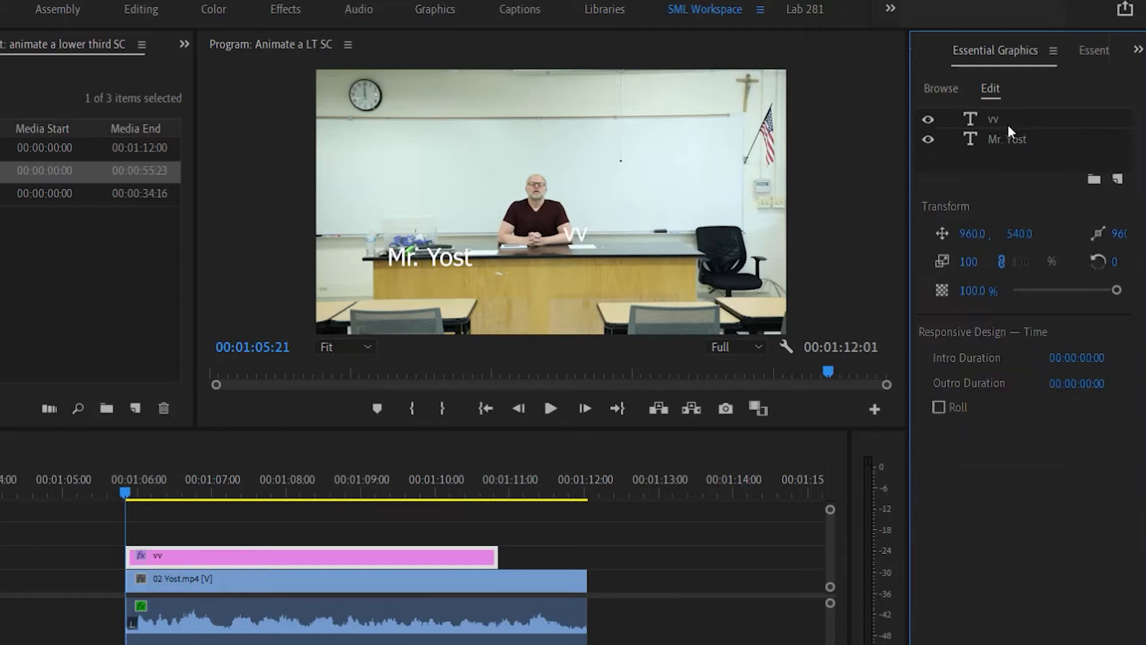
{"action": "key", "text": "Delete"}
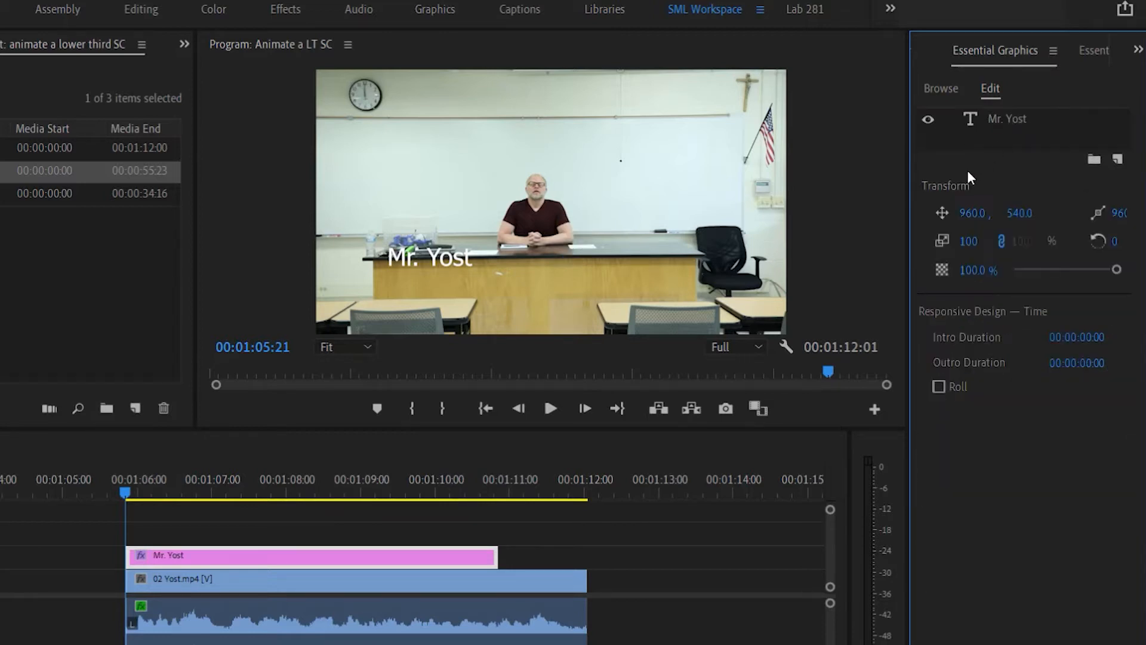
Set the name text's font to Tw Cen MT Condensed Extra Bold and its size to 206.
{"action": "left_click", "coordinate": [1015, 120]}
{"action": "left_click", "coordinate": [1112, 509]}
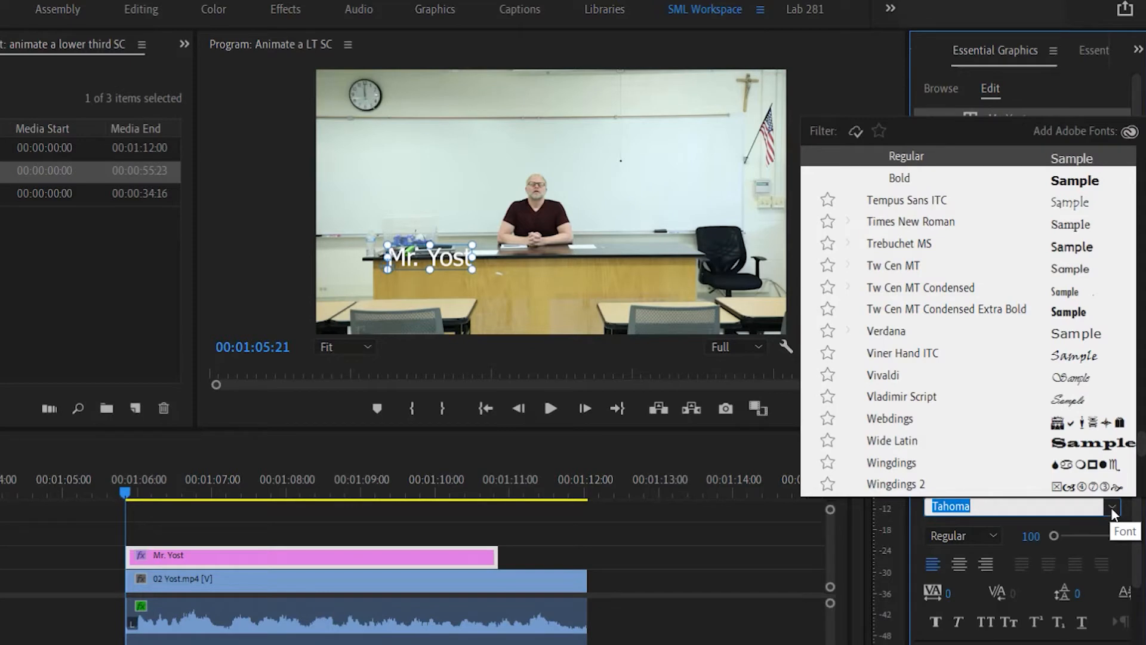
{"action": "left_click", "coordinate": [990, 309]}
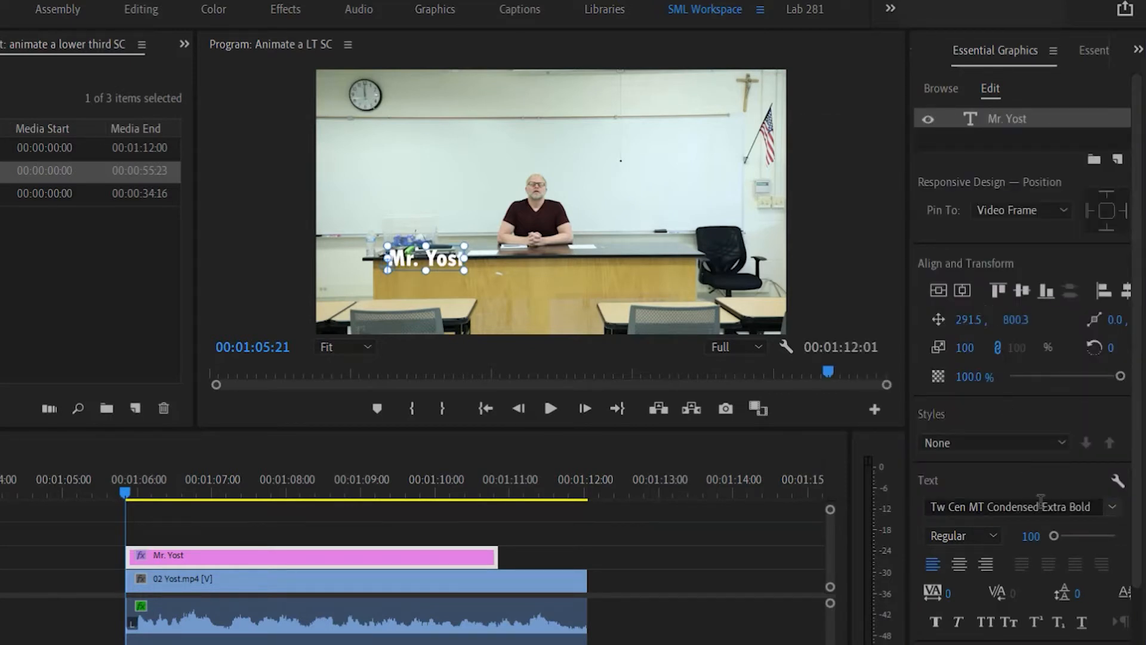
{"action": "left_click_drag", "start_coordinate": [1055, 534], "coordinate": [1058, 535]}
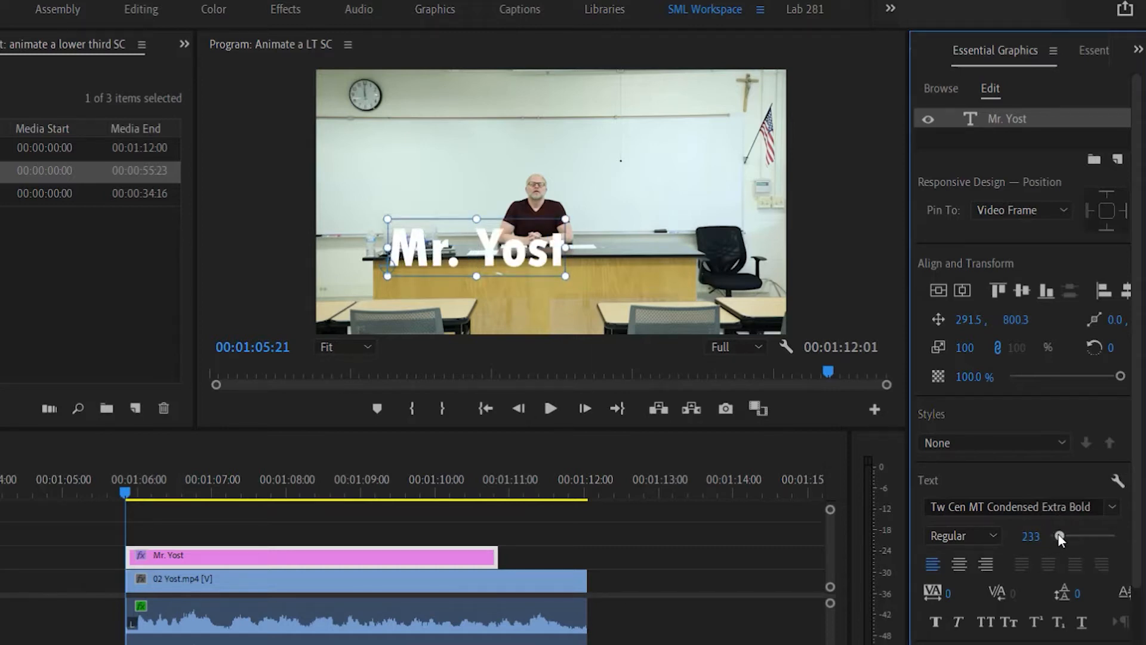
{"action": "left_click", "coordinate": [1029, 536]}
{"action": "type", "text": "206"}
{"action": "key", "text": "Return"}
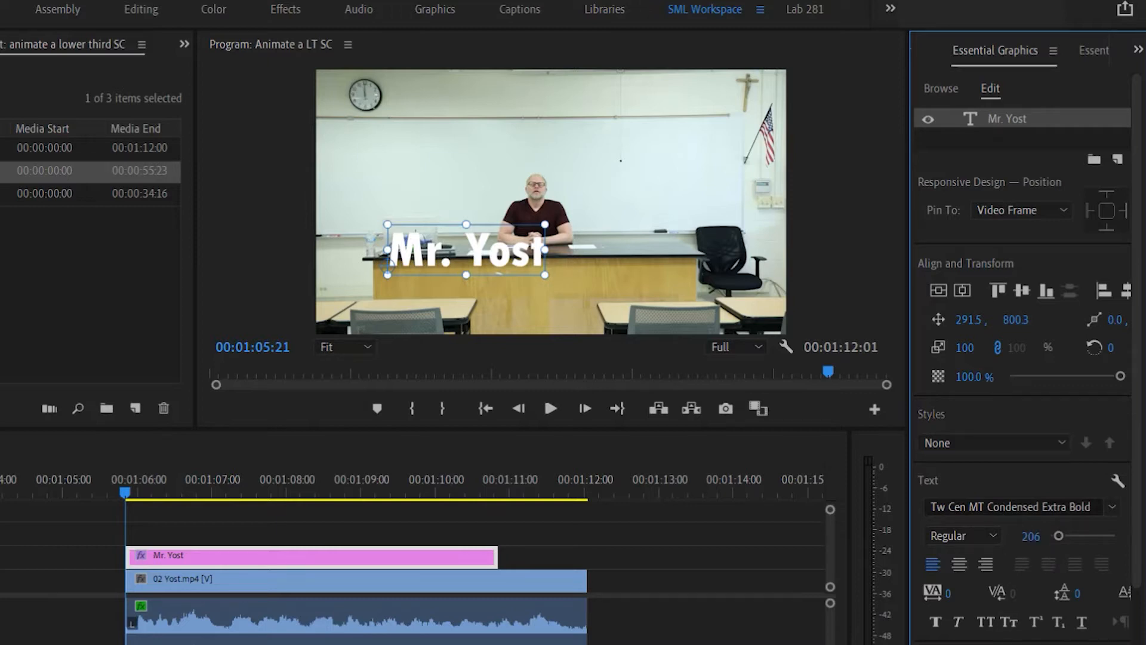
Change the name text's fill to dark red, B42626.
{"action": "left_click", "coordinate": [955, 644]}
{"action": "mouse_move", "coordinate": [212, 256]}
{"action": "left_mouse_down"}
{"action": "mouse_move", "coordinate": [269, 299]}
{"action": "mouse_move", "coordinate": [361, 405]}
{"action": "mouse_move", "coordinate": [378, 408]}
{"action": "left_mouse_up"}
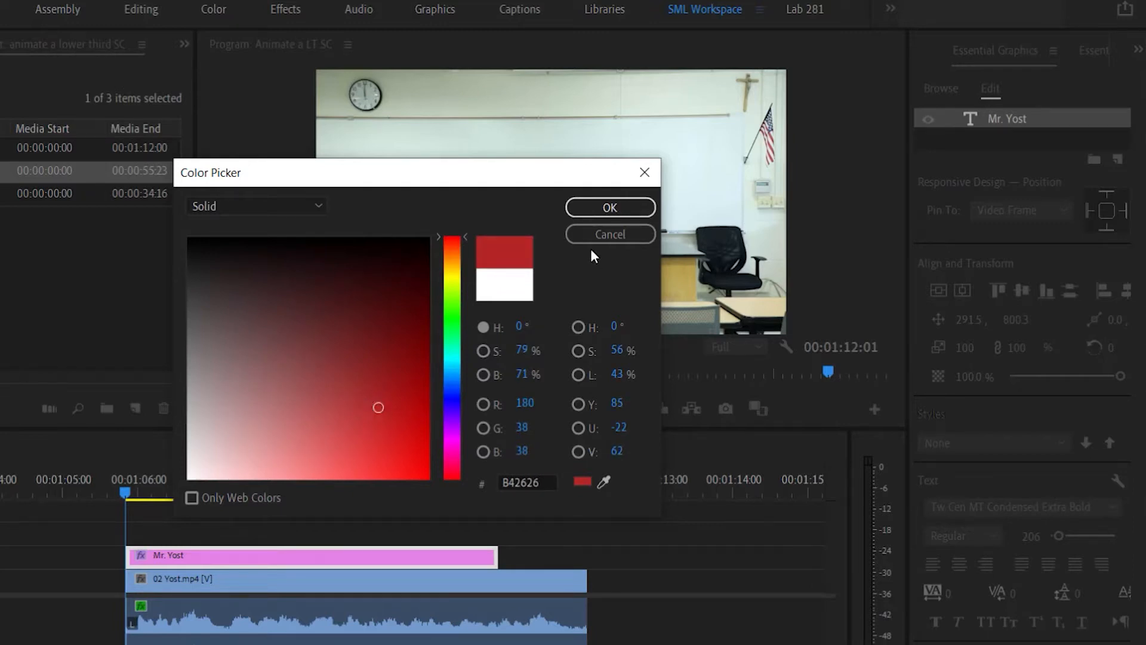
{"action": "left_click", "coordinate": [599, 210]}
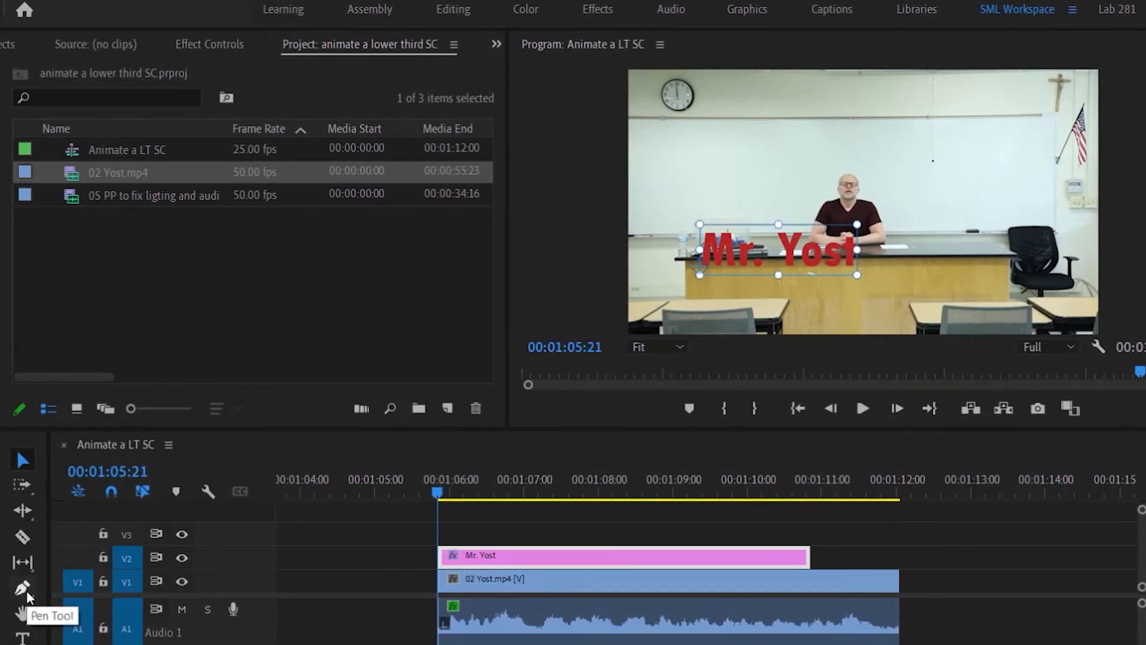
Draw a rectangle with the Rectangle tool that covers the whole name text.
{"action": "left_click", "coordinate": [26, 590]}
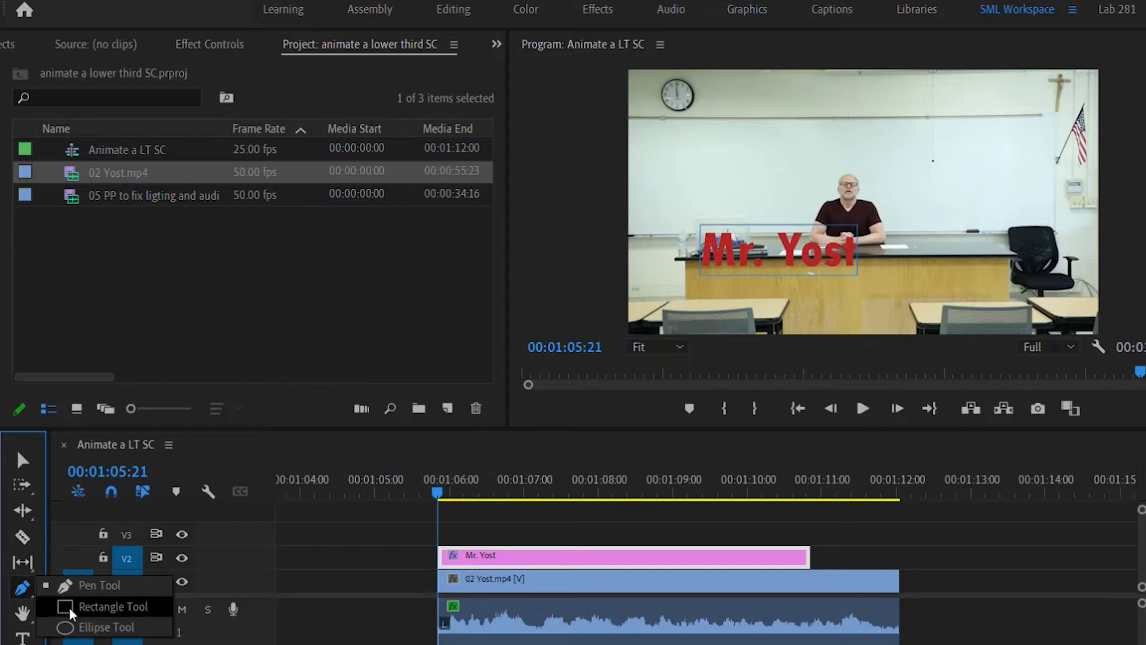
{"action": "left_click", "coordinate": [101, 606]}
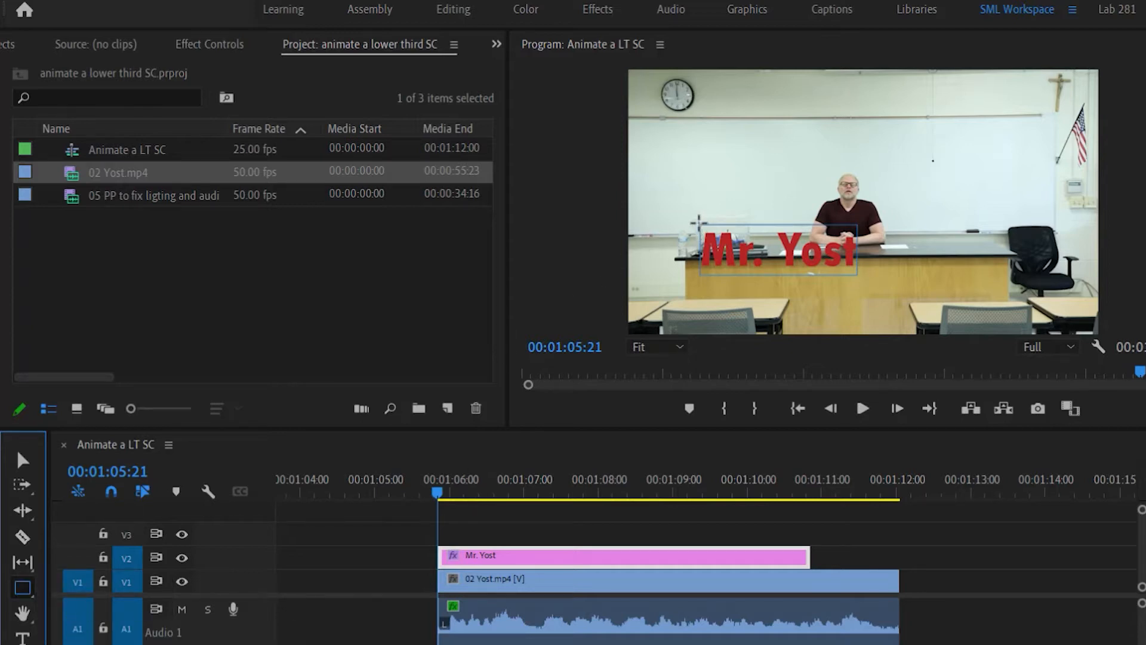
{"action": "left_click_drag", "start_coordinate": [697, 224], "coordinate": [863, 281]}
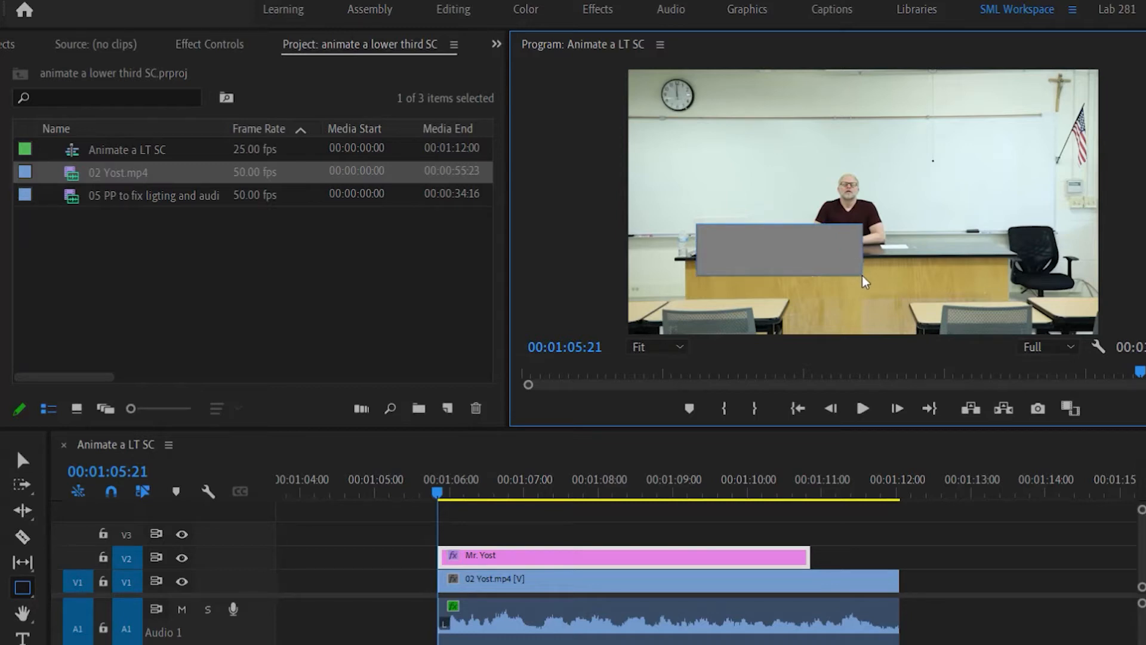
{"action": "left_click", "coordinate": [23, 460]}
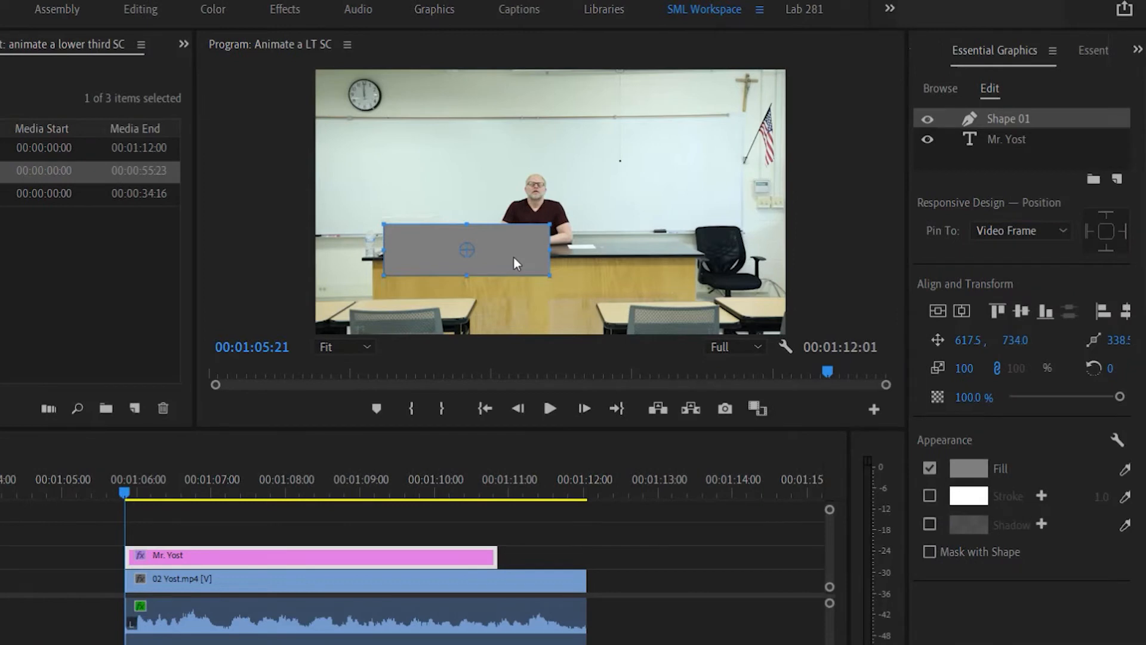
Move the rectangle's layer below the name text layer and shrink the rectangle to frame the name closely.
{"action": "left_click", "coordinate": [985, 123]}
{"action": "left_click", "coordinate": [988, 136]}
{"action": "left_click", "coordinate": [993, 118]}
{"action": "left_click_drag", "start_coordinate": [994, 118], "coordinate": [996, 142]}
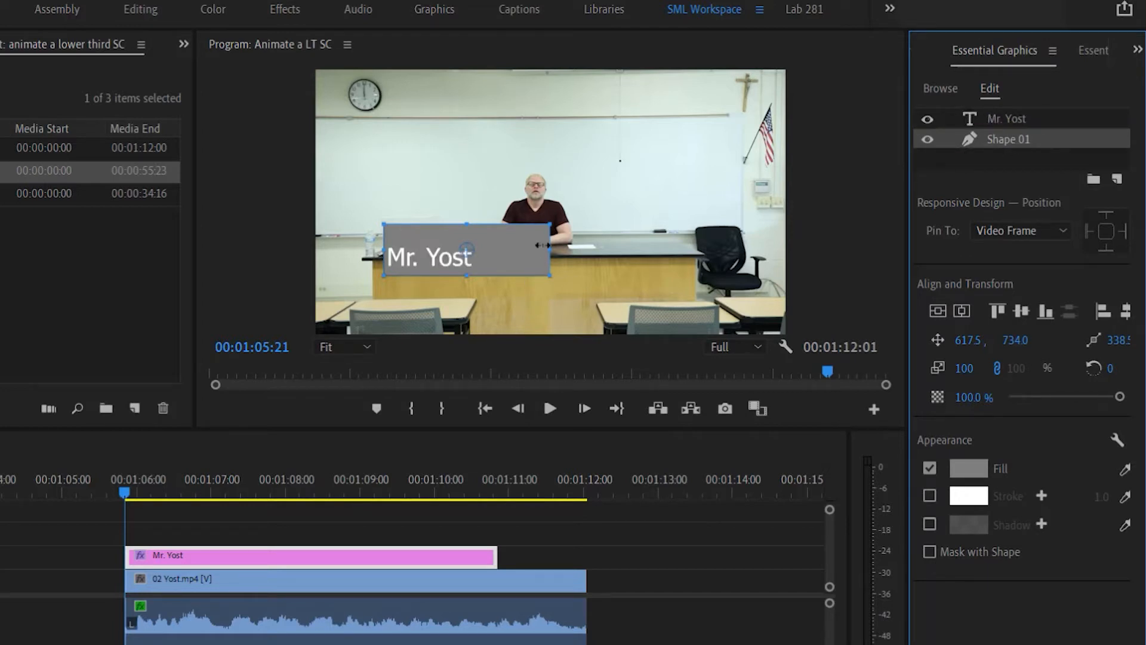
{"action": "left_click_drag", "start_coordinate": [549, 224], "coordinate": [493, 262]}
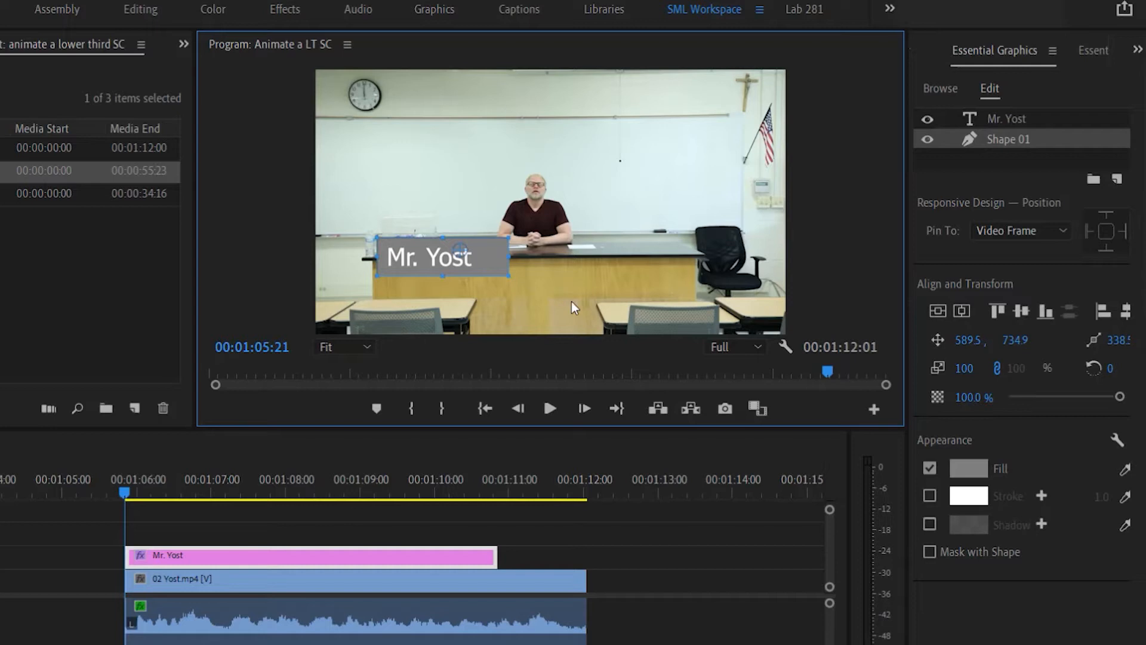
Change the rectangle's fill to a golden yellow, C4A71E.
{"action": "left_click", "coordinate": [978, 470]}
{"action": "left_click", "coordinate": [455, 270]}
{"action": "mouse_move", "coordinate": [408, 344]}
{"action": "left_mouse_down"}
{"action": "mouse_move", "coordinate": [360, 364]}
{"action": "mouse_move", "coordinate": [392, 422]}
{"action": "left_mouse_up"}
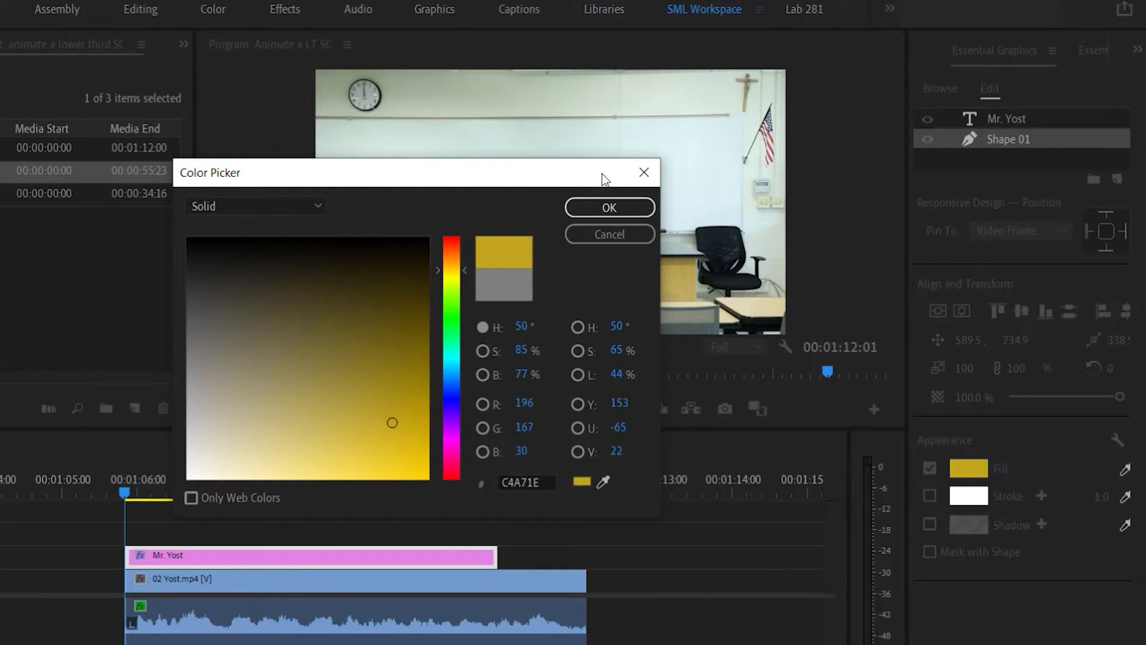
{"action": "left_click", "coordinate": [608, 207]}
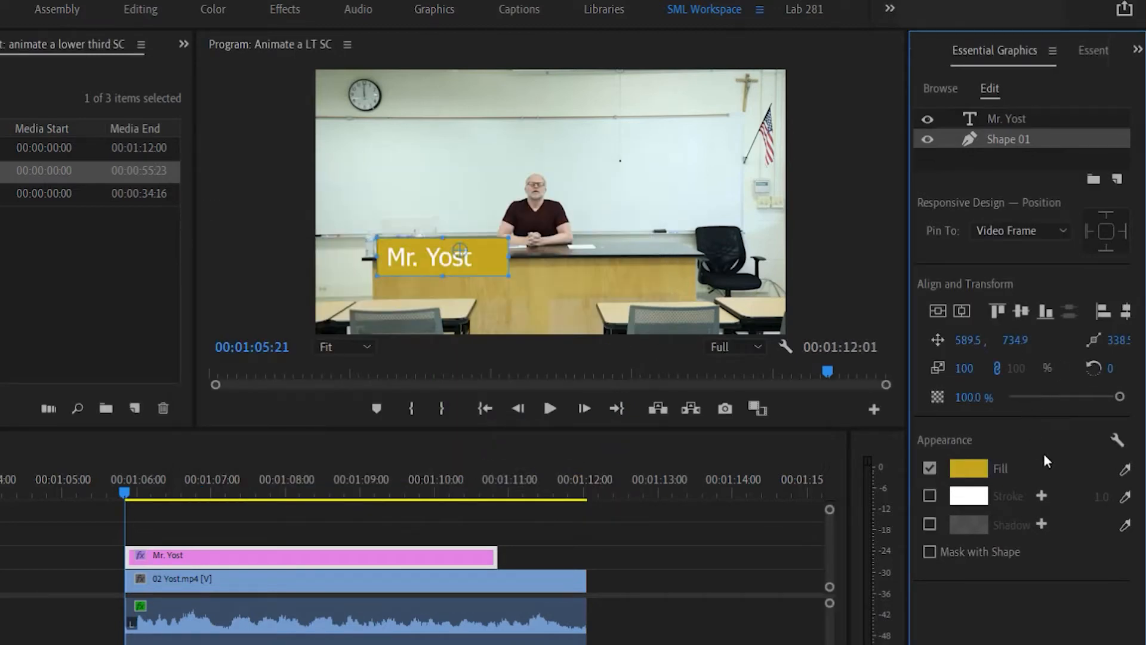
Give the name text a red BB2A2A fill and the Tw Cen MT Condensed Extra Bold font.
{"action": "left_click", "coordinate": [1012, 119]}
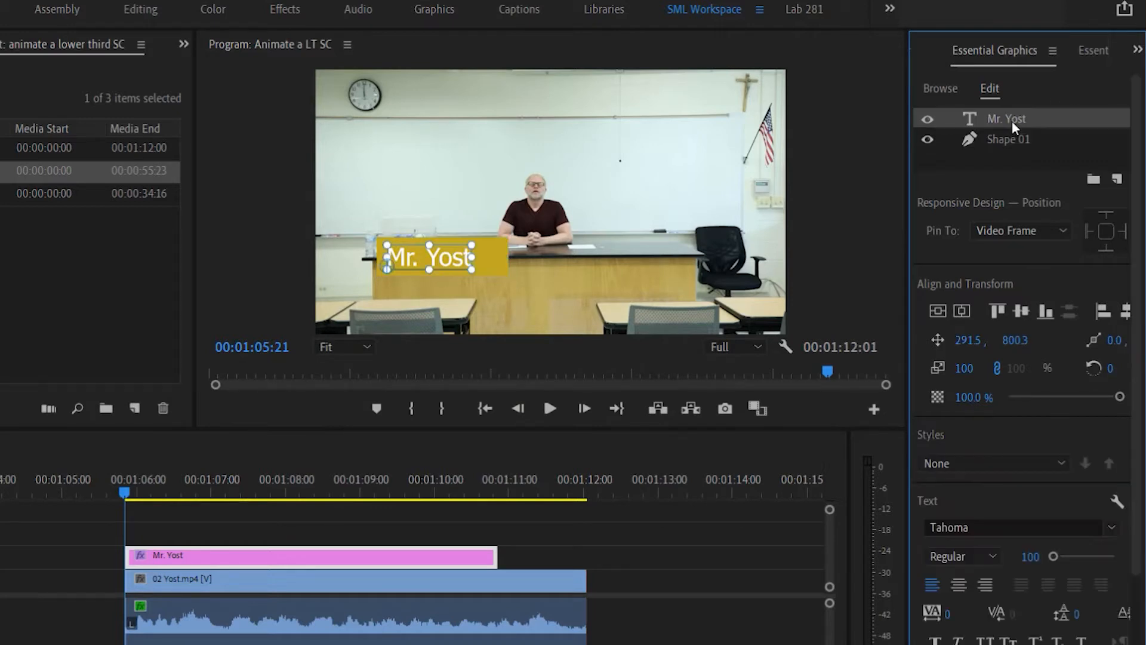
{"action": "scroll", "coordinate": [1019, 431], "scroll_direction": "down", "scroll_amount": 3}
{"action": "left_click", "coordinate": [969, 615]}
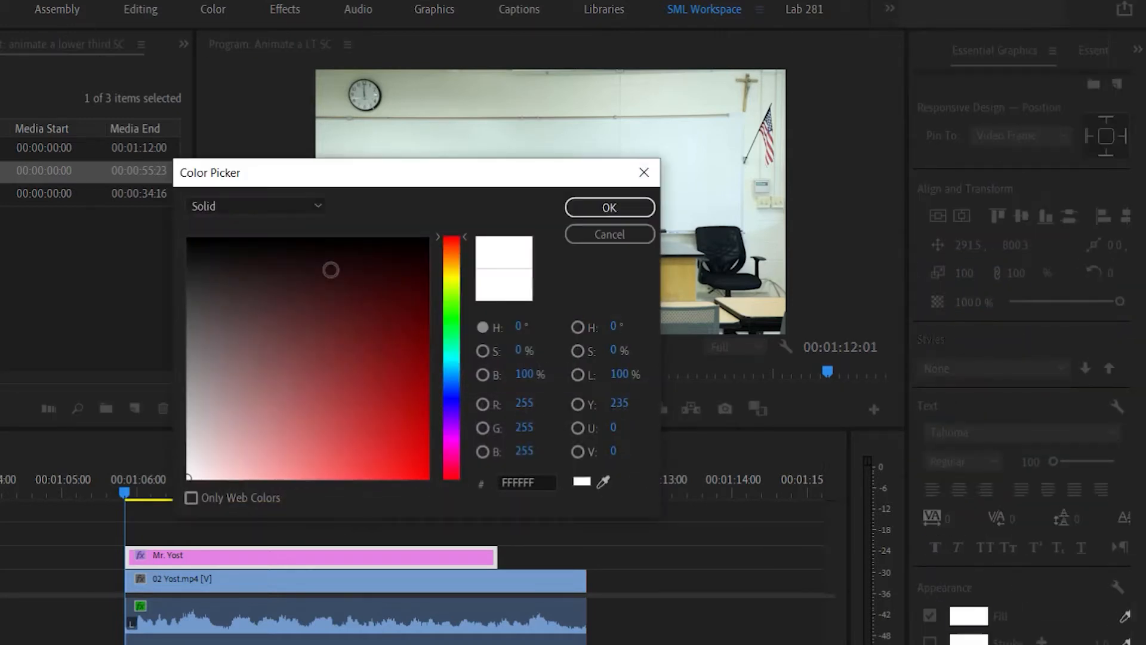
{"action": "left_click_drag", "start_coordinate": [334, 358], "coordinate": [373, 414]}
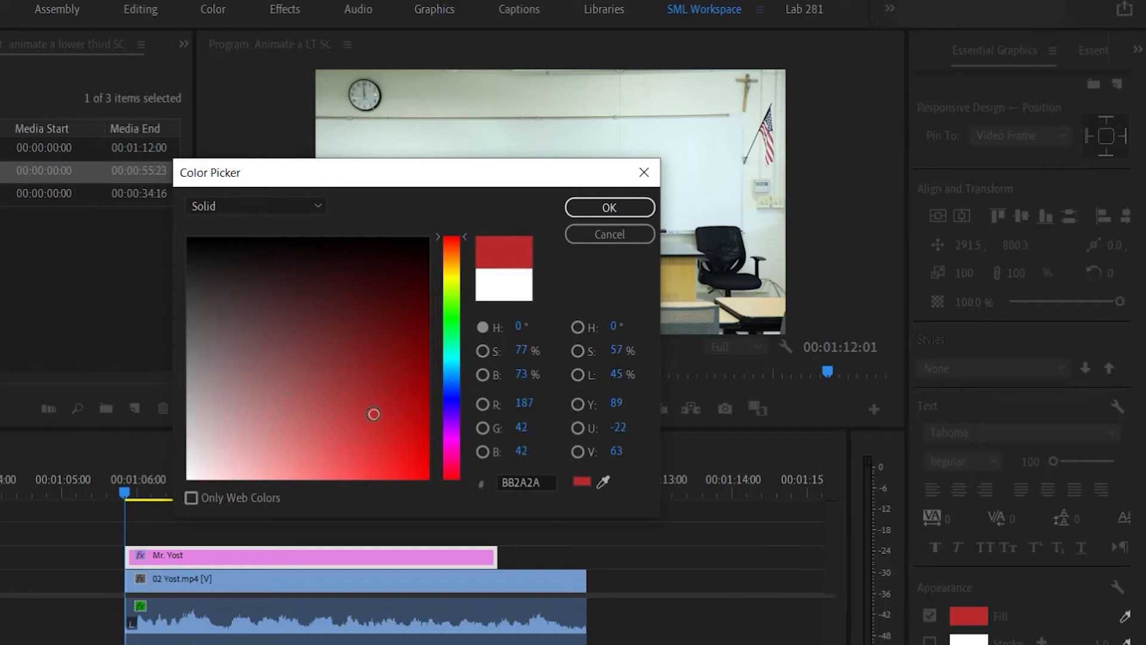
{"action": "left_click", "coordinate": [611, 203]}
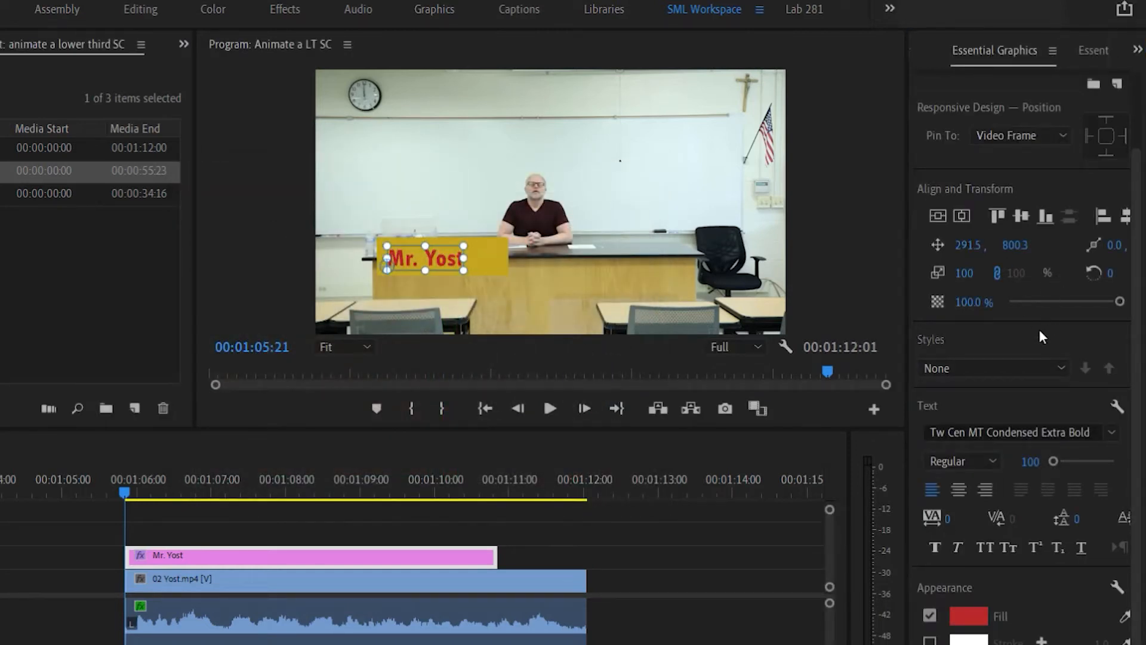
Set the name text's font size to 206.
{"action": "scroll", "coordinate": [1018, 299], "scroll_direction": "up", "scroll_amount": 2}
{"action": "scroll", "coordinate": [1018, 299], "scroll_direction": "down", "scroll_amount": 3}
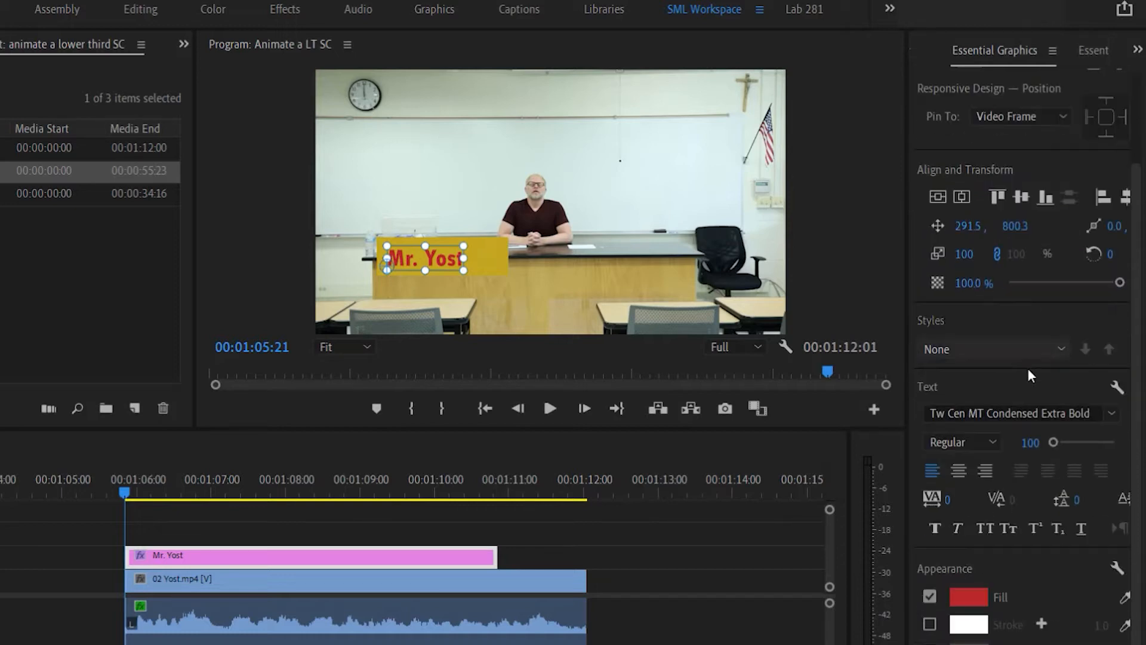
{"action": "left_click", "coordinate": [1029, 443]}
{"action": "type", "text": "206"}
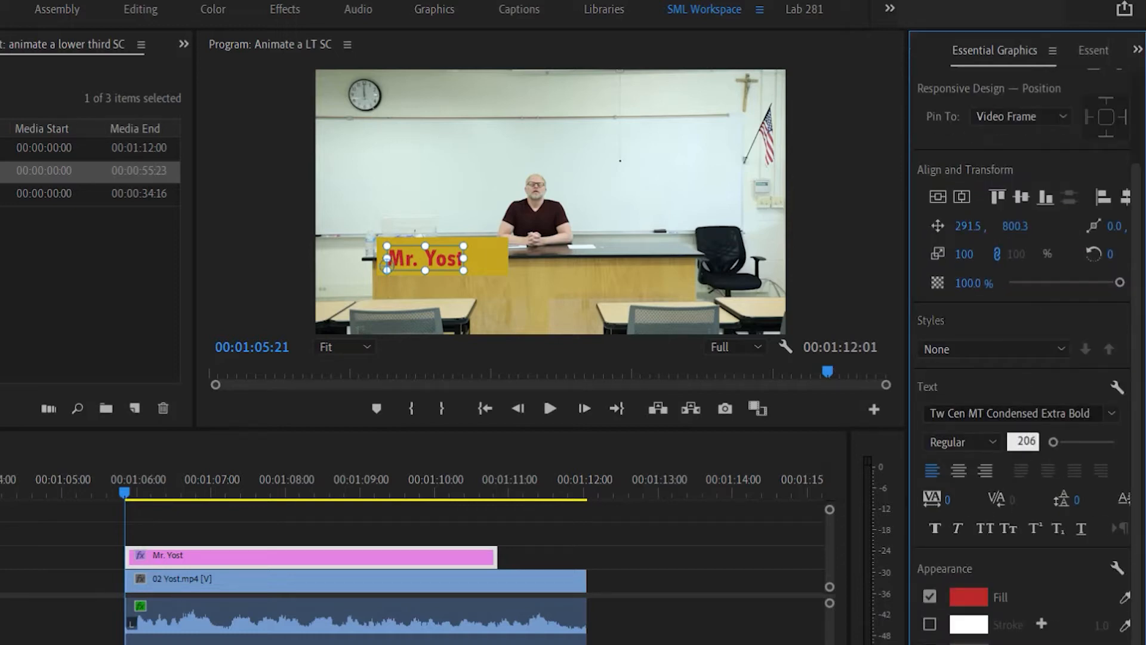
{"action": "key", "text": "Return"}
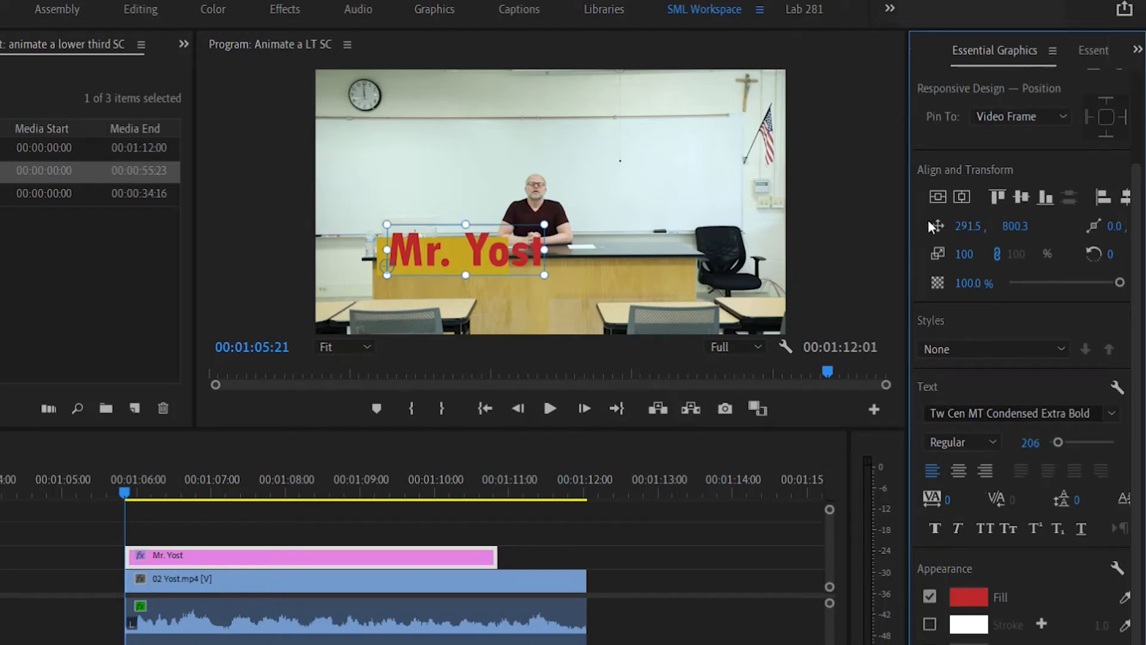
{"action": "left_click", "coordinate": [1, 465]}
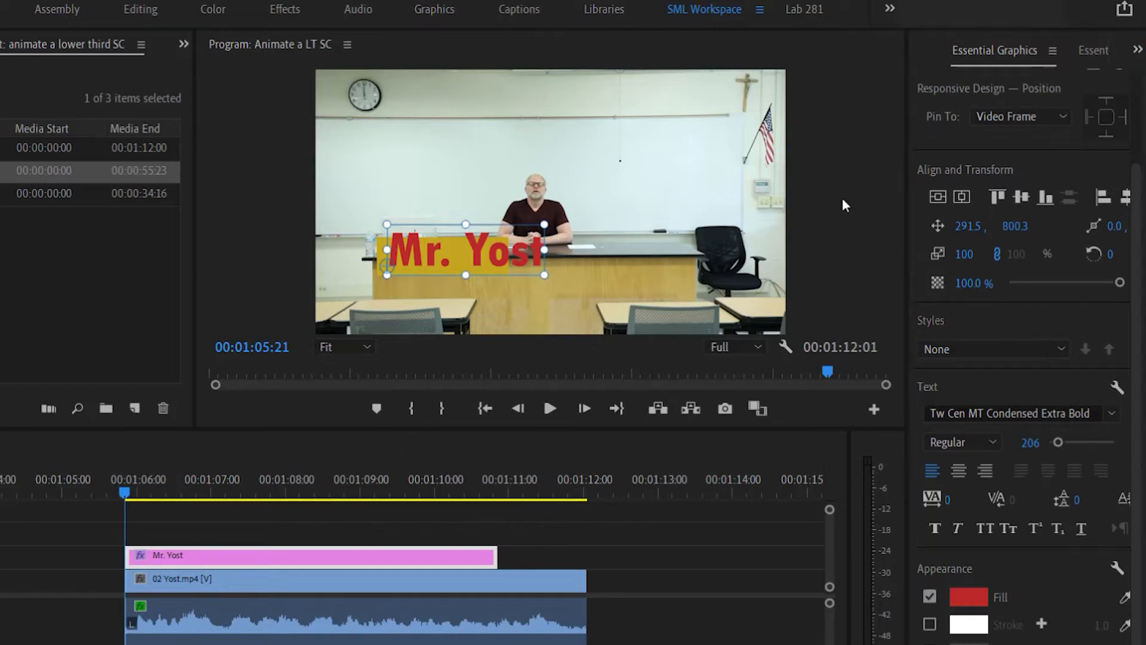
Enlarge the rectangle upward and to the right so it extends past the entire name text.
{"action": "scroll", "coordinate": [1037, 134], "scroll_direction": "up", "scroll_amount": 2}
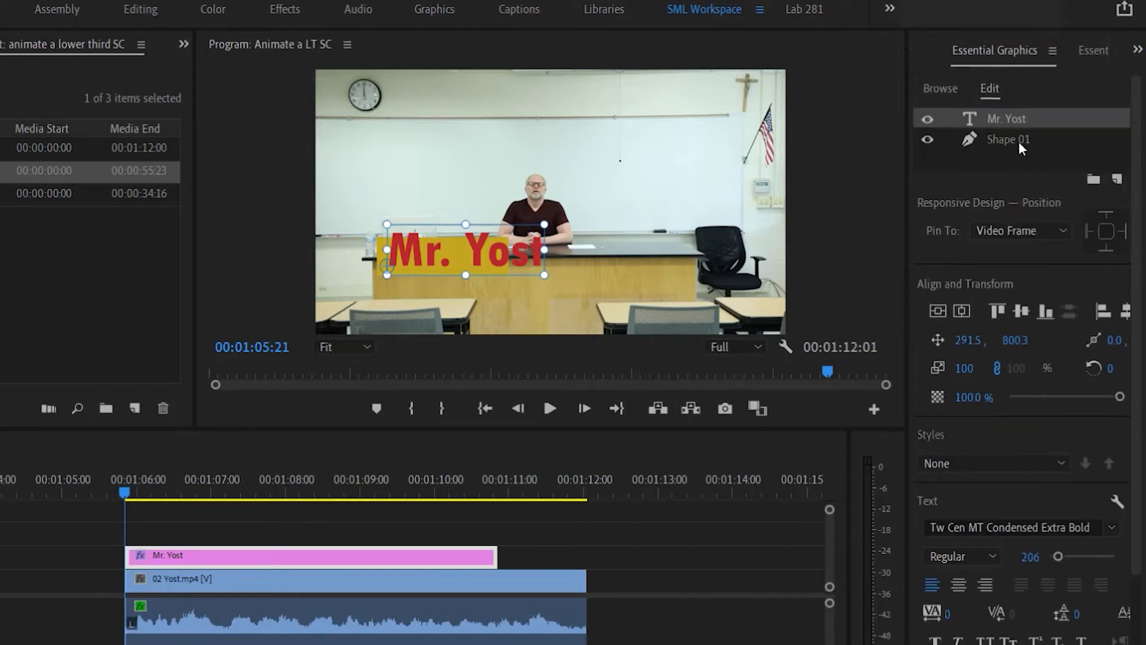
{"action": "left_click", "coordinate": [1018, 141]}
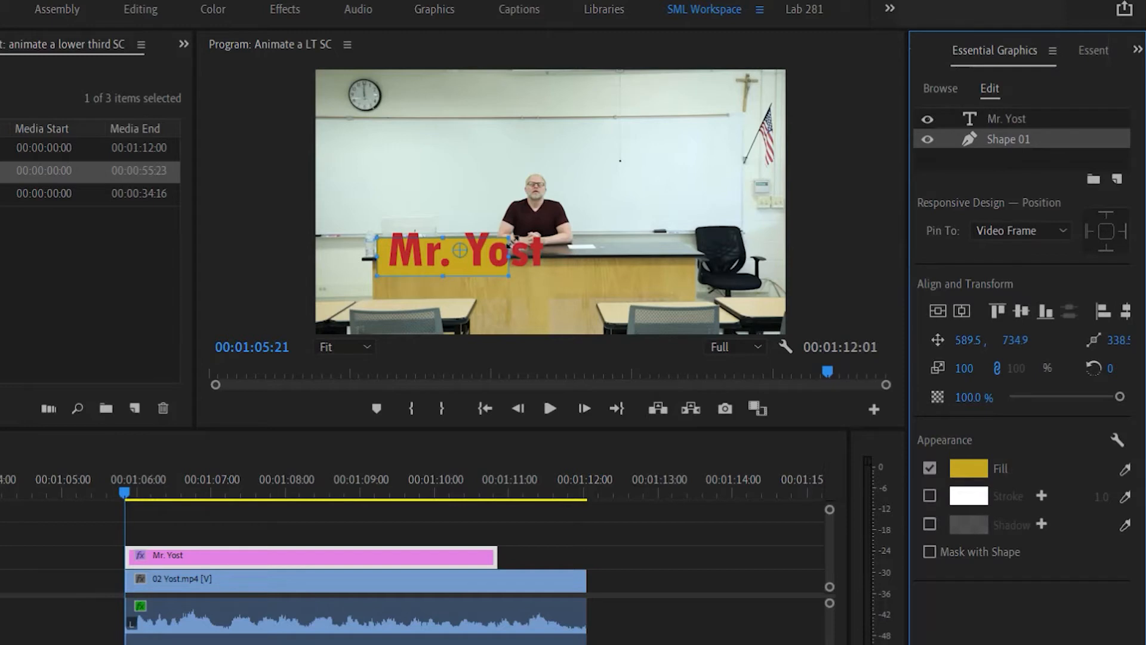
{"action": "left_click_drag", "start_coordinate": [508, 238], "coordinate": [562, 220]}
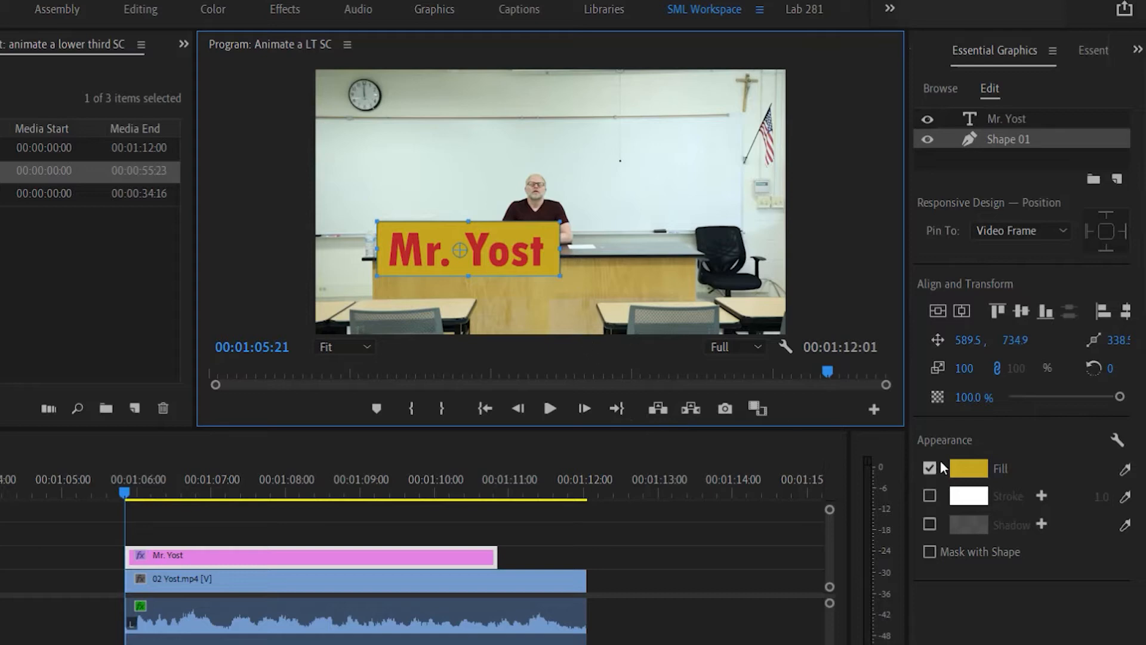
Change the rectangle's fill to a brighter yellow, E5E423.
{"action": "left_click", "coordinate": [979, 468]}
{"action": "left_click", "coordinate": [352, 441]}
{"action": "left_click_drag", "start_coordinate": [351, 442], "coordinate": [338, 442]}
{"action": "left_click_drag", "start_coordinate": [457, 282], "coordinate": [456, 277]}
{"action": "left_click_drag", "start_coordinate": [384, 447], "coordinate": [393, 453]}
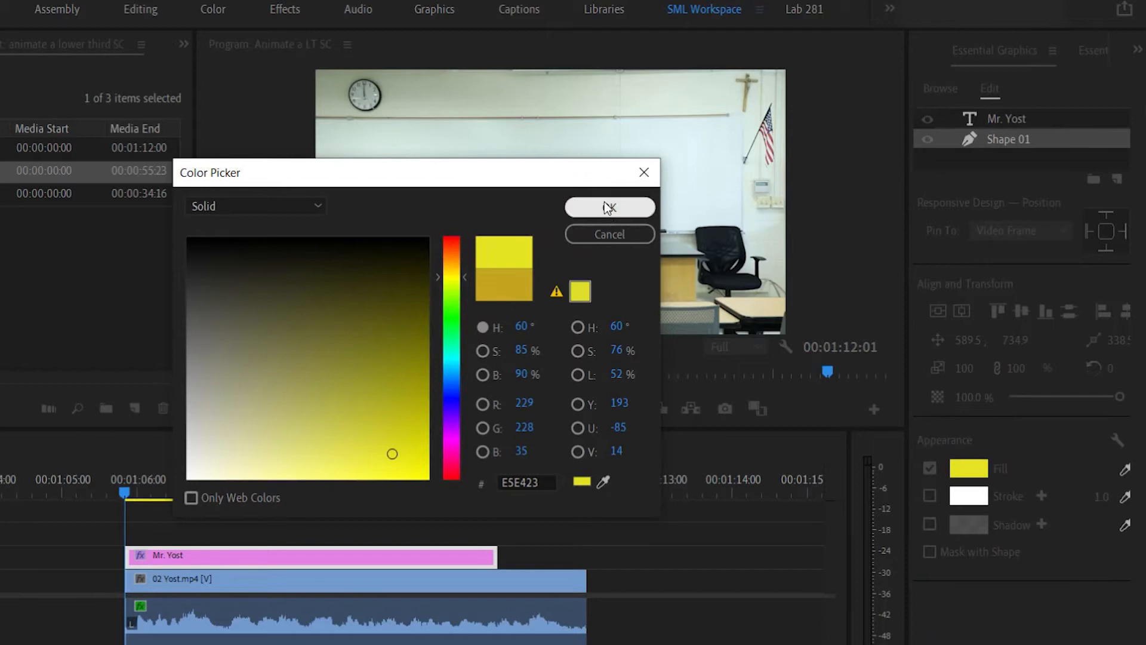
{"action": "left_click", "coordinate": [608, 209]}
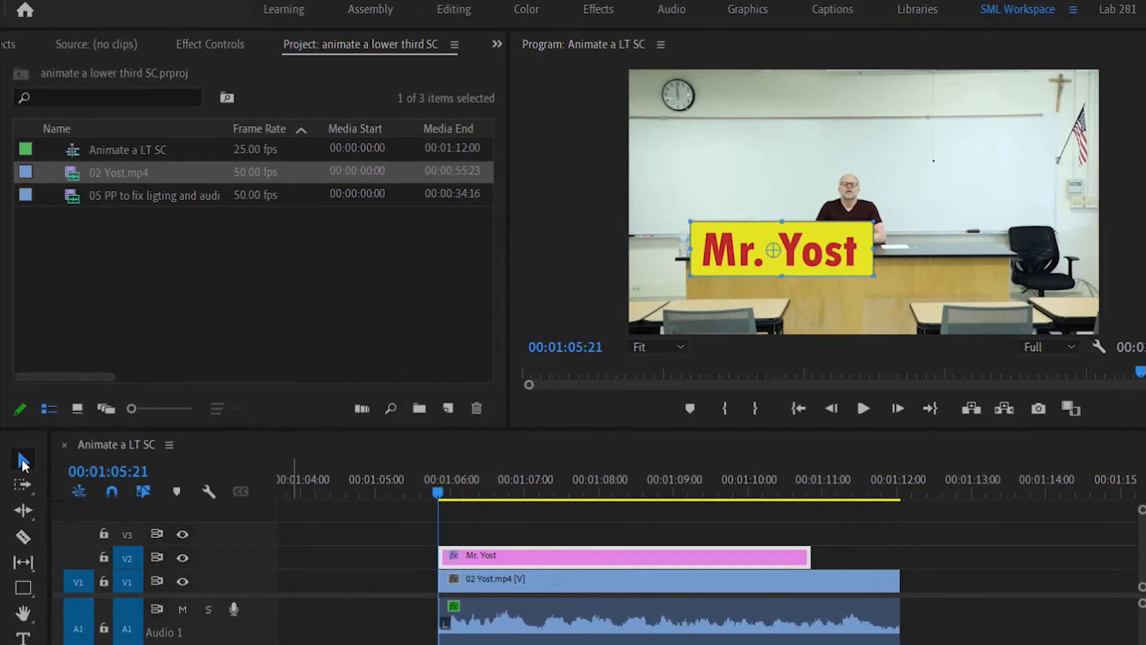
Move the yellow rectangle on its own downward and slightly left, to position about 570, 832.
{"action": "mouse_move", "coordinate": [794, 236]}
{"action": "left_mouse_down"}
{"action": "mouse_move", "coordinate": [808, 263]}
{"action": "mouse_move", "coordinate": [796, 242]}
{"action": "left_mouse_up"}
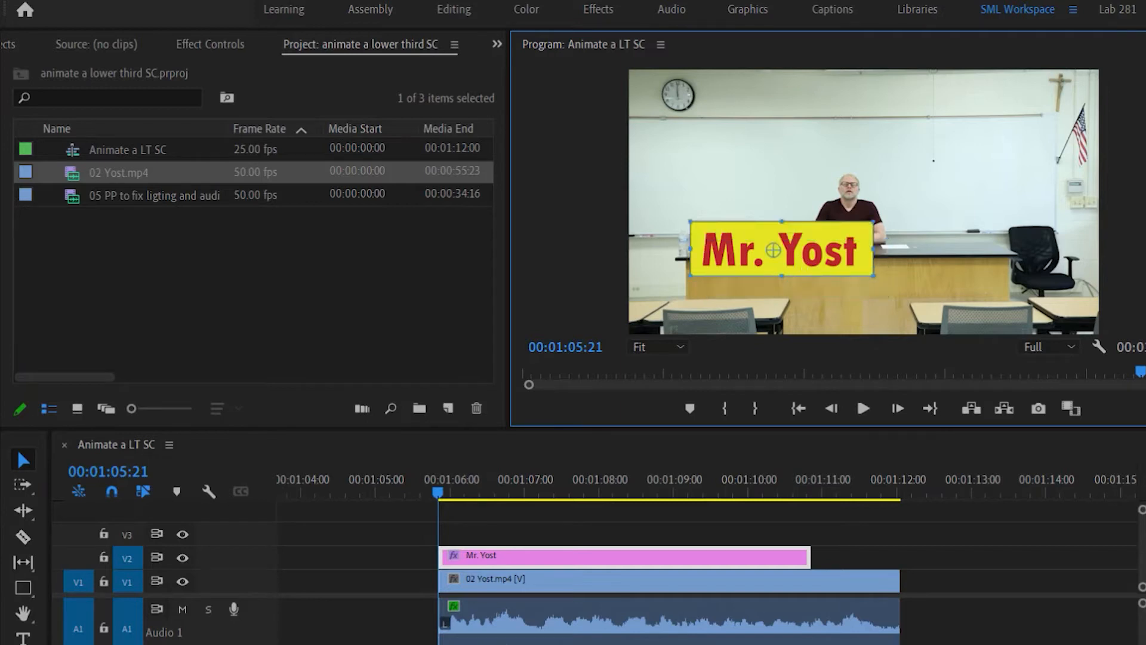
{"action": "mouse_move", "coordinate": [869, 268]}
{"action": "left_mouse_down"}
{"action": "mouse_move", "coordinate": [854, 272]}
{"action": "mouse_move", "coordinate": [864, 286]}
{"action": "left_mouse_up"}
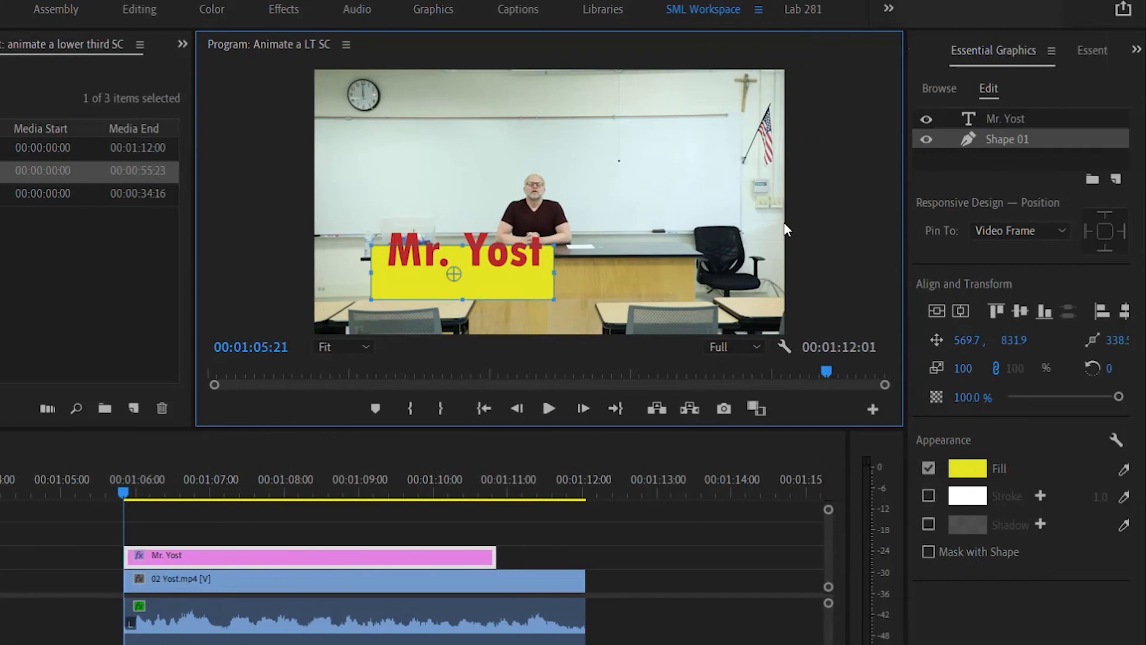
Return the yellow rectangle behind the name text, to position about 589.5, 734.9, and move both layers together into the frame's lower-left area.
{"action": "left_click_drag", "start_coordinate": [785, 229], "coordinate": [825, 206]}
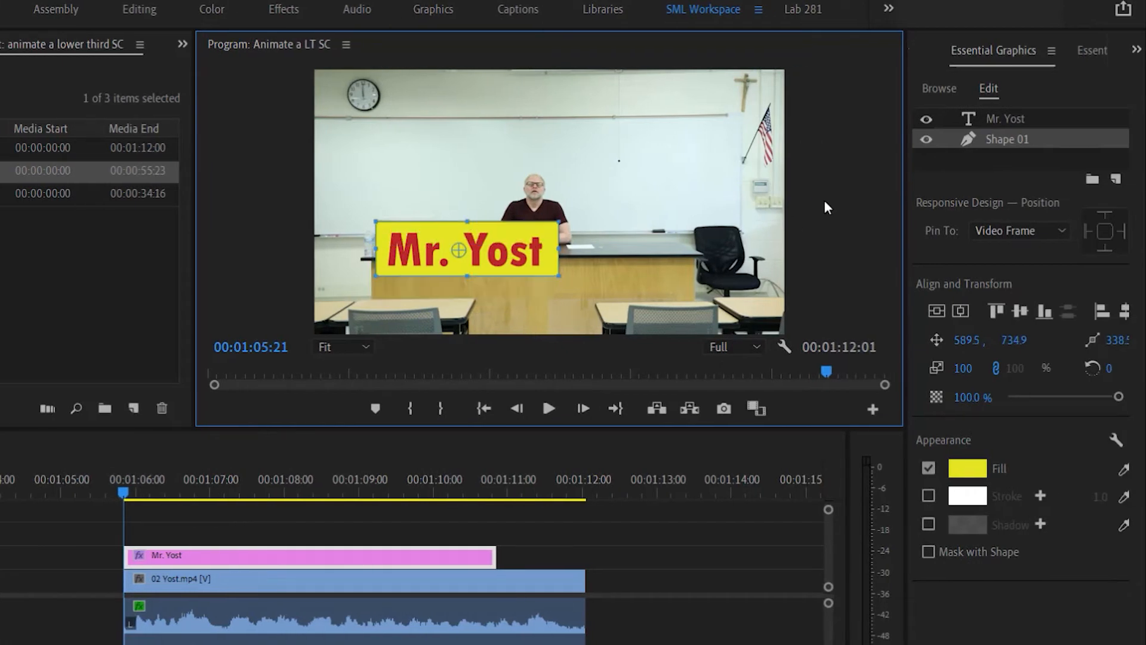
{"action": "left_click", "coordinate": [1014, 118], "text": "shift"}
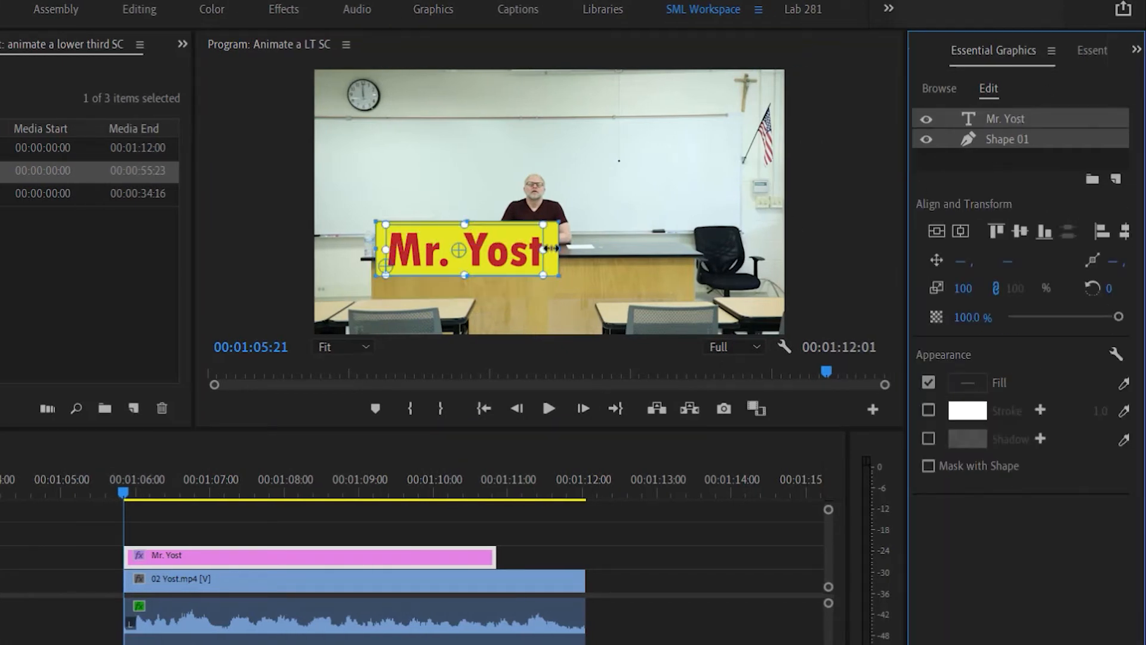
{"action": "left_click_drag", "start_coordinate": [508, 236], "coordinate": [460, 253]}
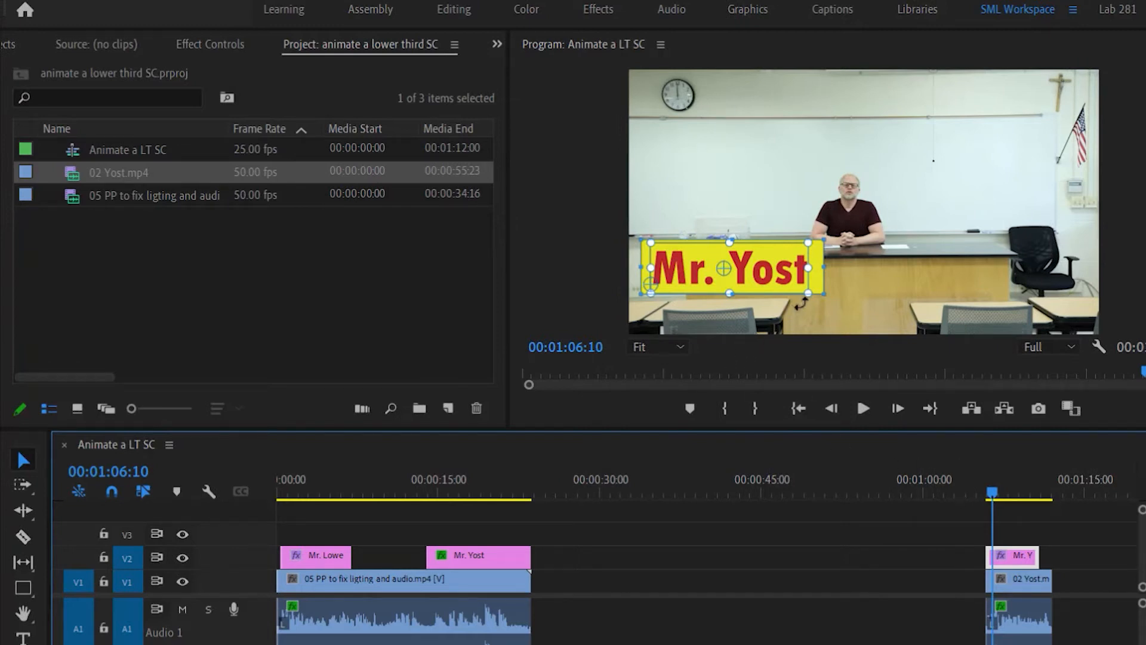
{"action": "key", "text": "grave"}
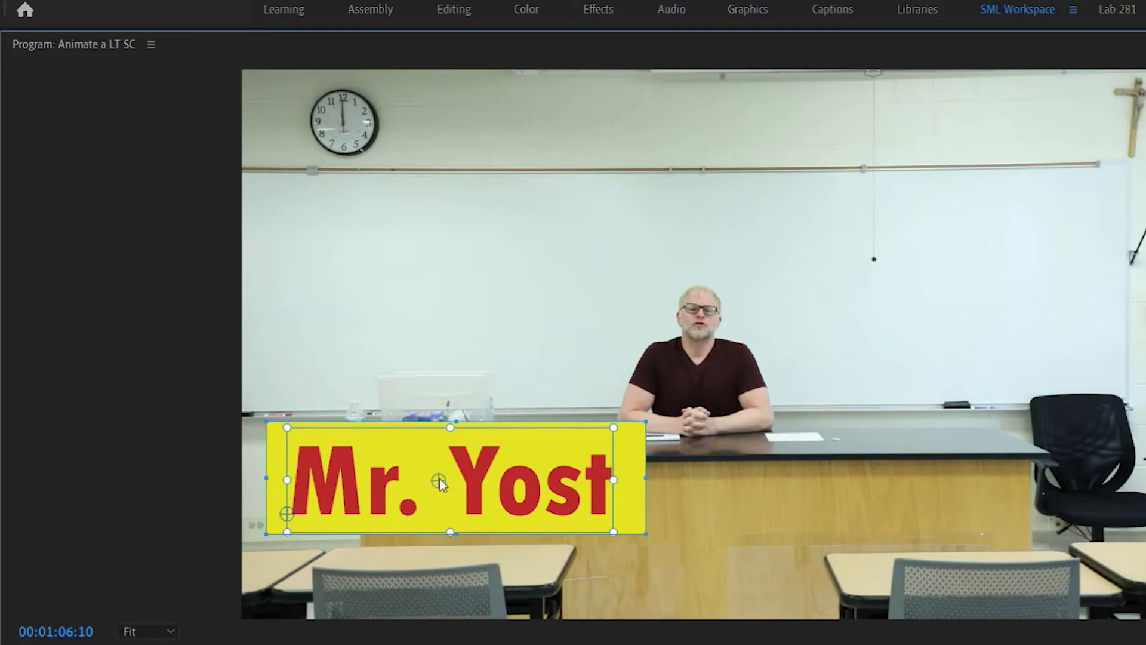
{"action": "left_click_drag", "start_coordinate": [439, 481], "coordinate": [442, 489]}
{"action": "key", "text": "grave"}
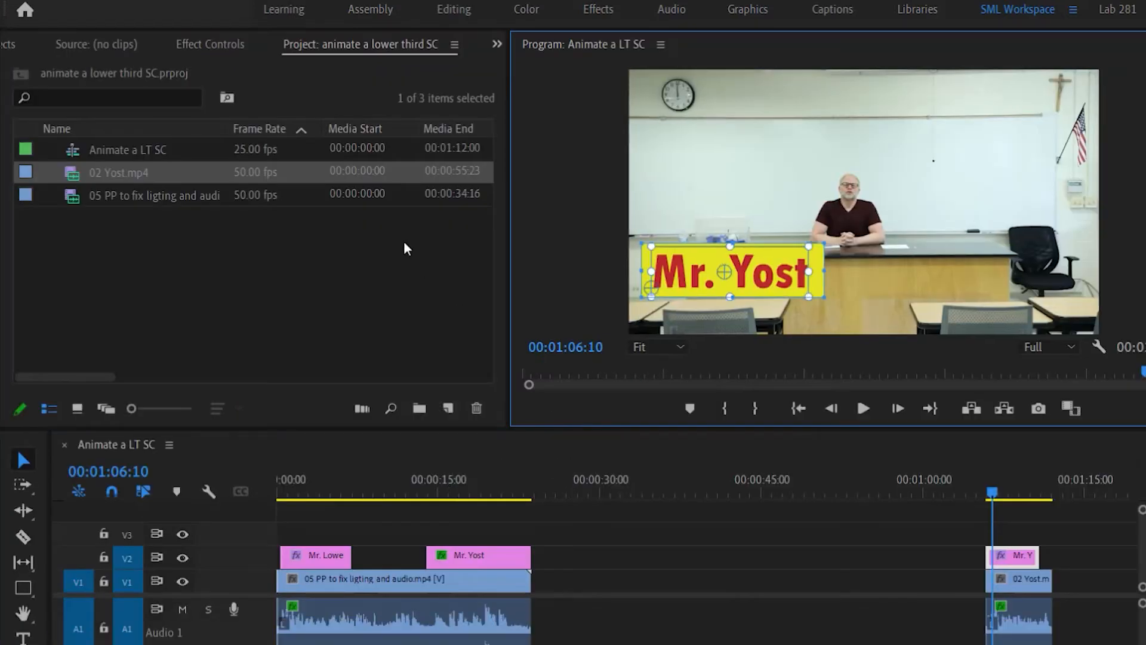
Move the anchor points of the rectangle and the name text to the middle of their left edges.
{"action": "left_click_drag", "start_coordinate": [727, 272], "coordinate": [619, 270]}
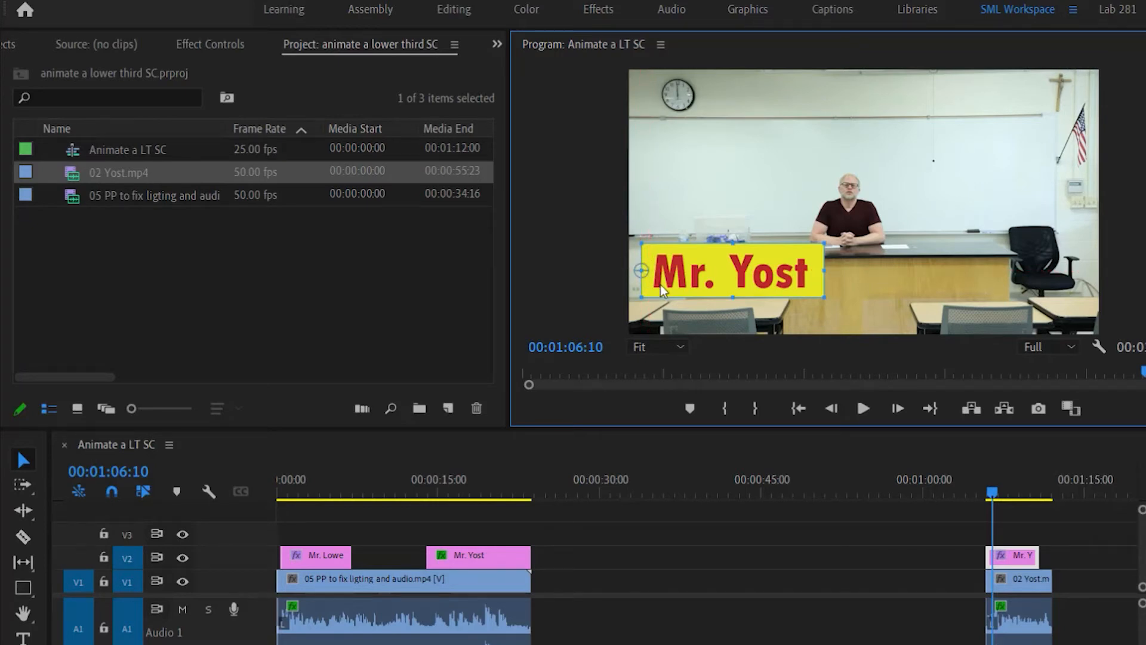
{"action": "key", "text": "grave"}
{"action": "left_click_drag", "start_coordinate": [290, 525], "coordinate": [291, 492]}
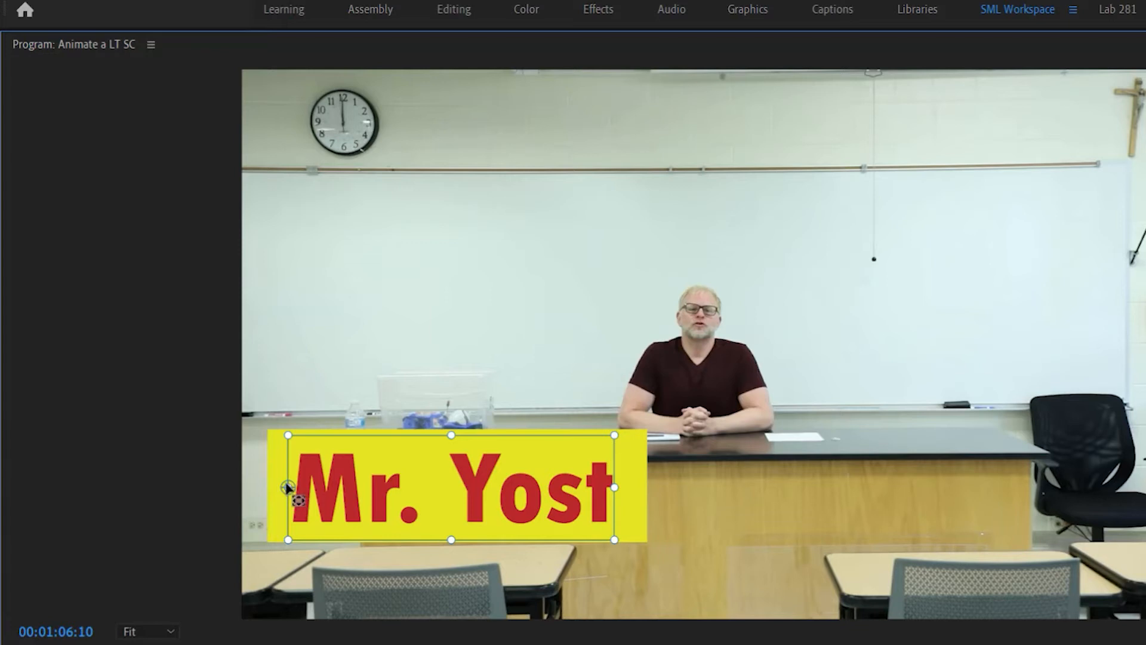
{"action": "key", "text": "grave"}
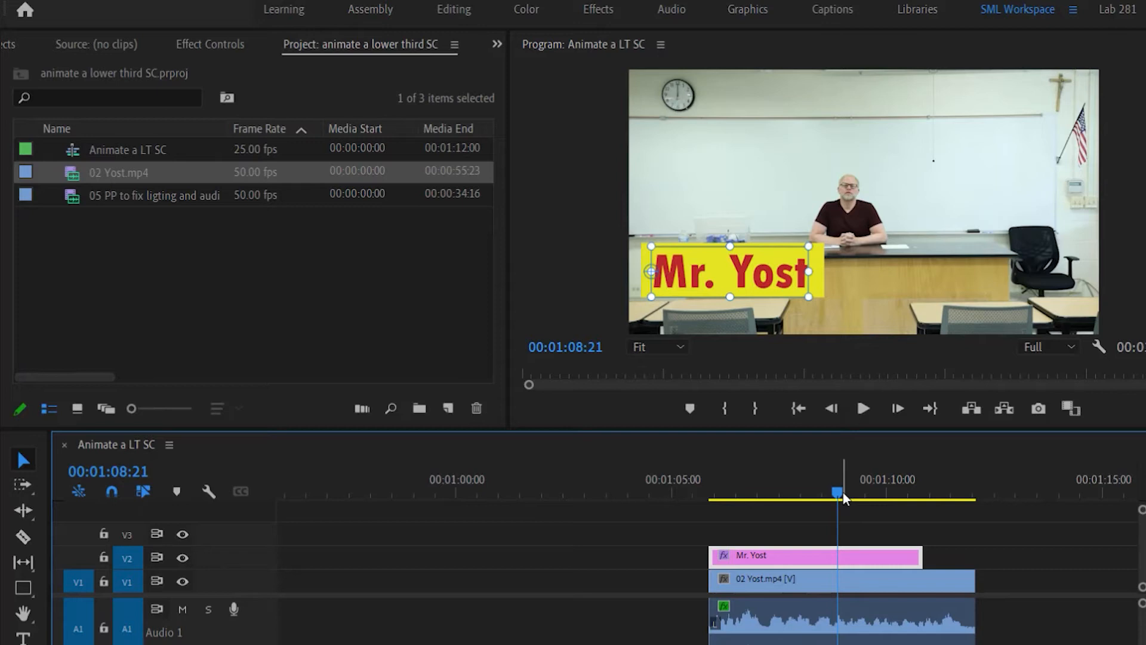
At the name graphic's first frame, set its Vector Motion horizontal position to 140 so it sits outside the frame.
{"action": "key", "text": "Up"}
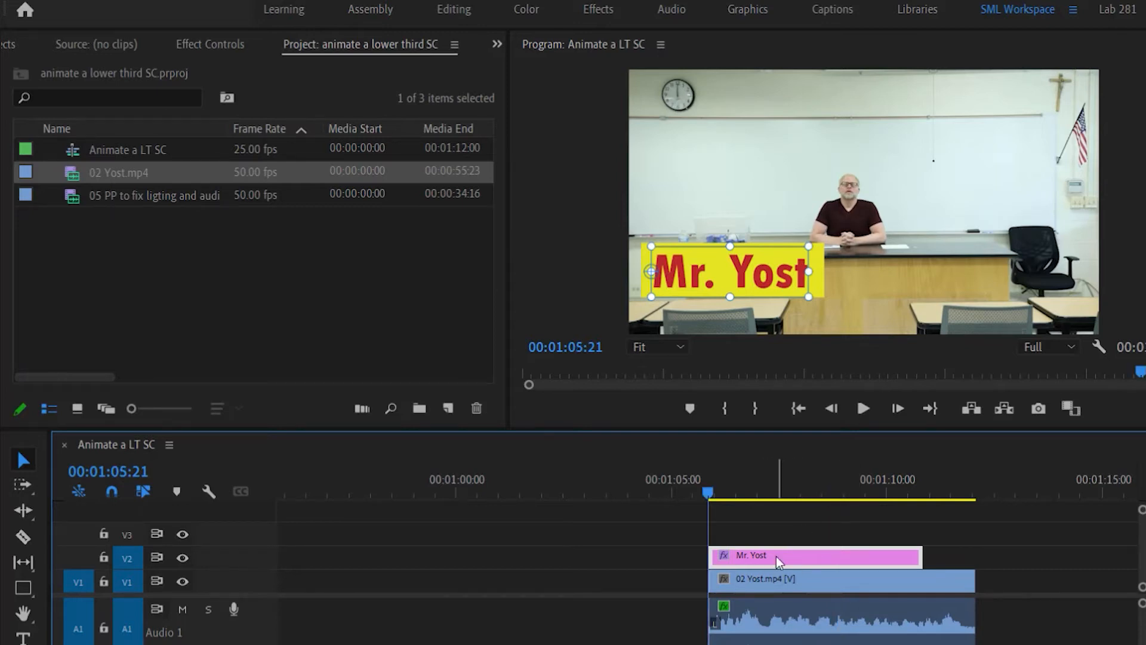
{"action": "left_click", "coordinate": [215, 43]}
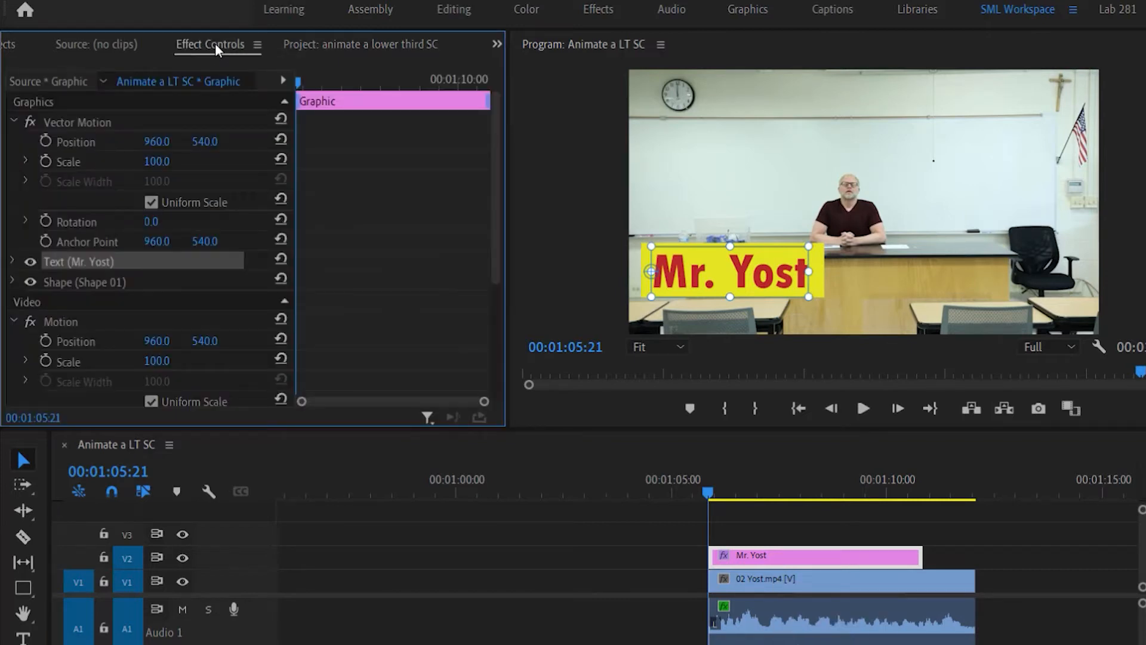
{"action": "left_click_drag", "start_coordinate": [155, 142], "coordinate": [119, 141]}
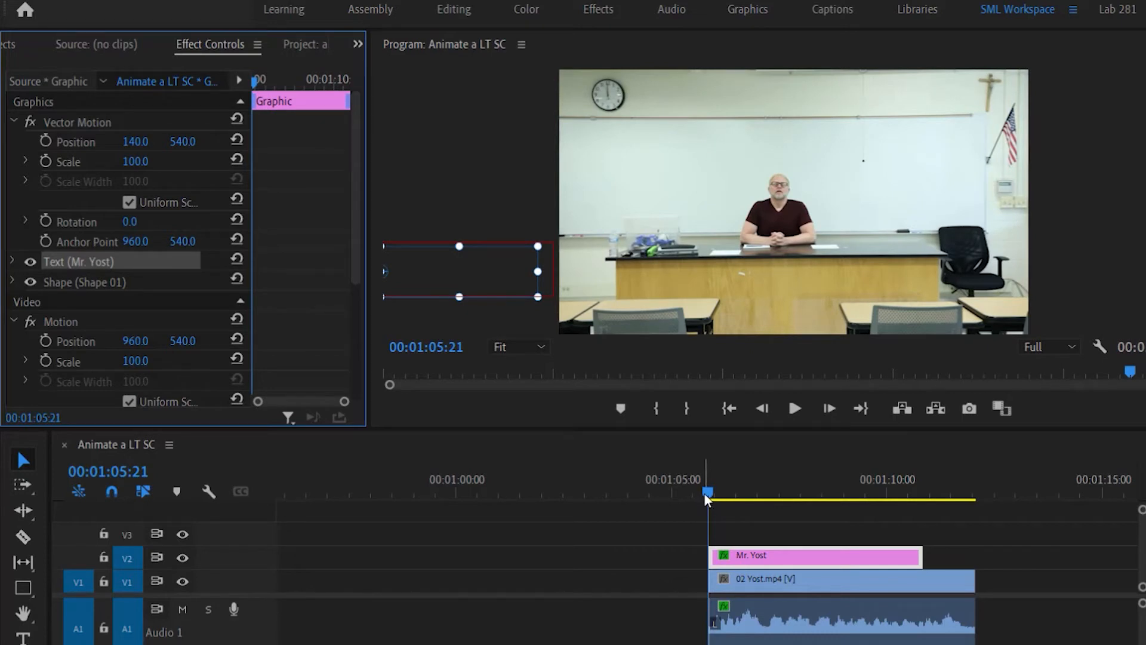
{"action": "left_click_drag", "start_coordinate": [709, 493], "coordinate": [747, 493]}
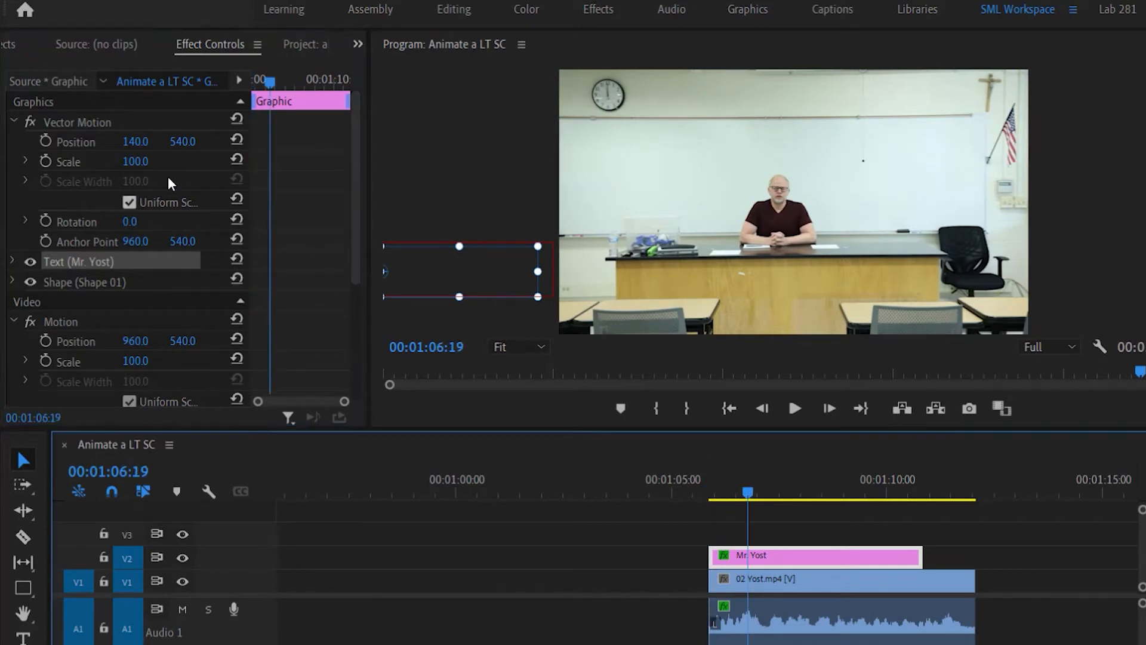
{"action": "left_click", "coordinate": [52, 143]}
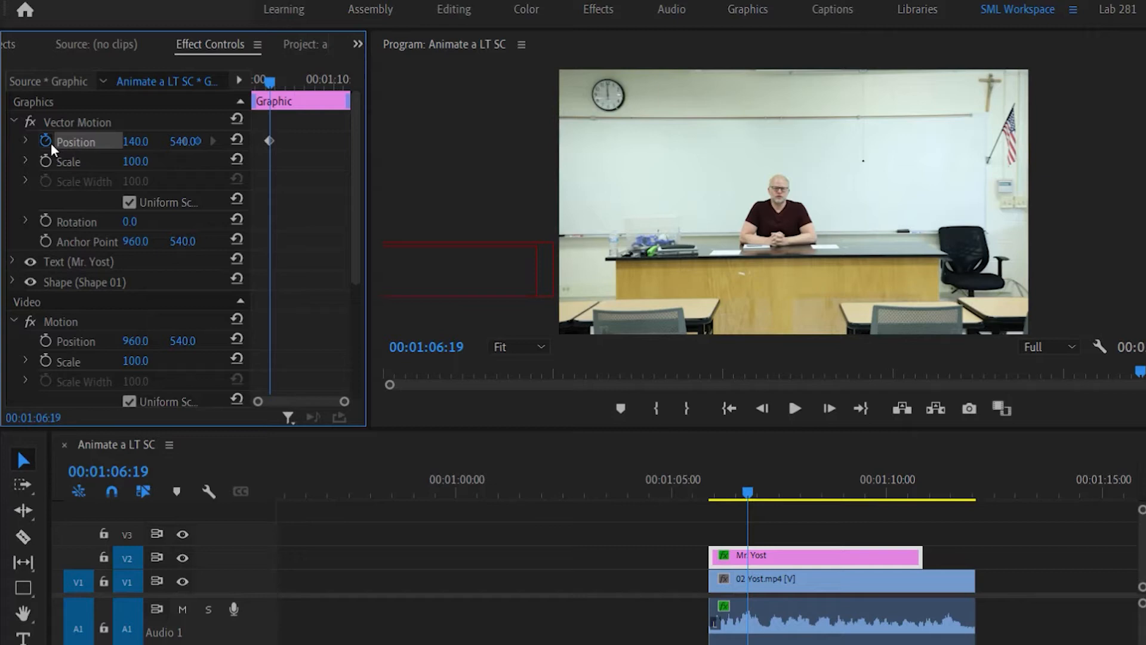
{"action": "left_click", "coordinate": [51, 142]}
Keyframe the Vector Motion Position at the graphic's first frame, and set horizontal position 997 at 00:01:06:23 with the A1 audio muted.
{"action": "key", "text": "Up"}
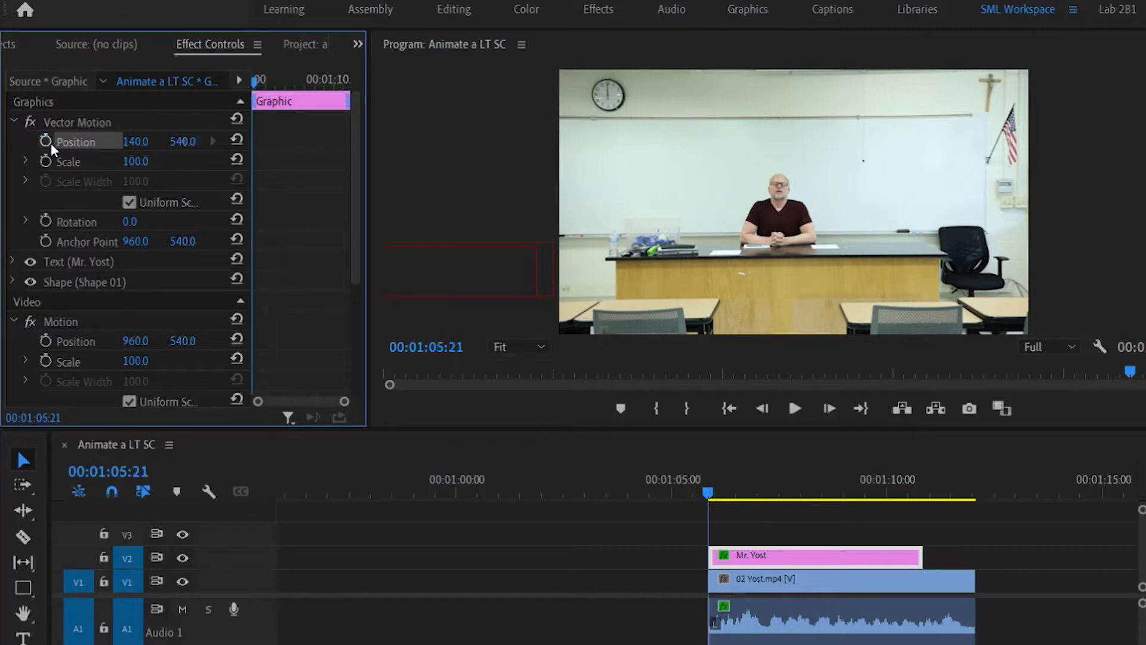
{"action": "left_click", "coordinate": [52, 142]}
{"action": "left_click", "coordinate": [182, 608]}
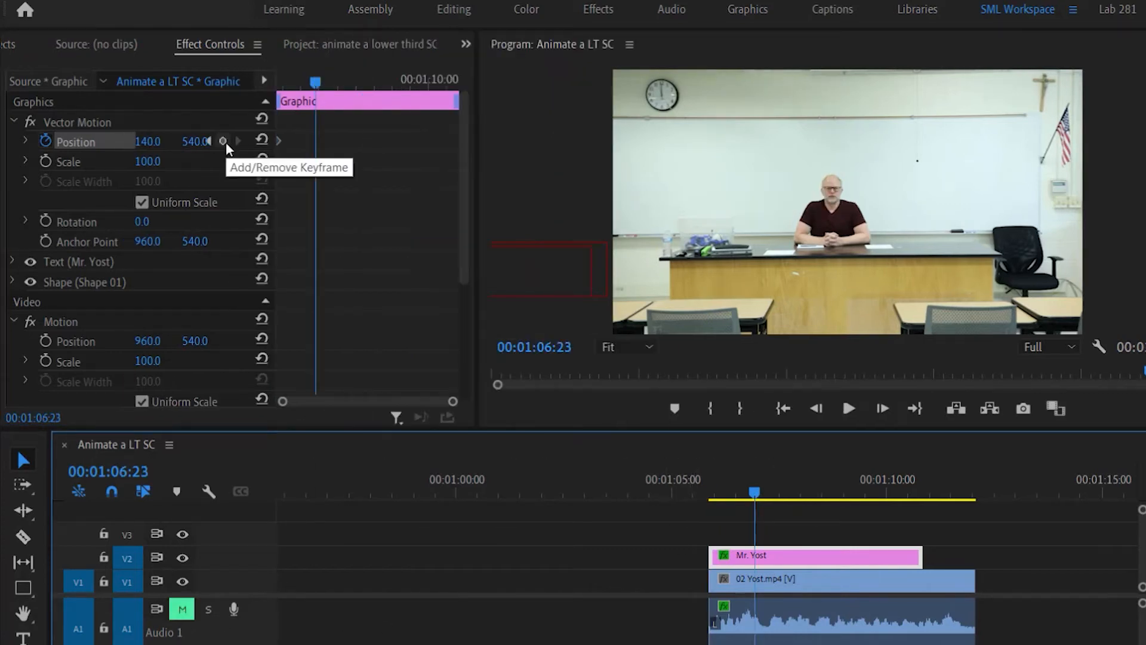
{"action": "left_click_drag", "start_coordinate": [141, 143], "coordinate": [655, 143]}
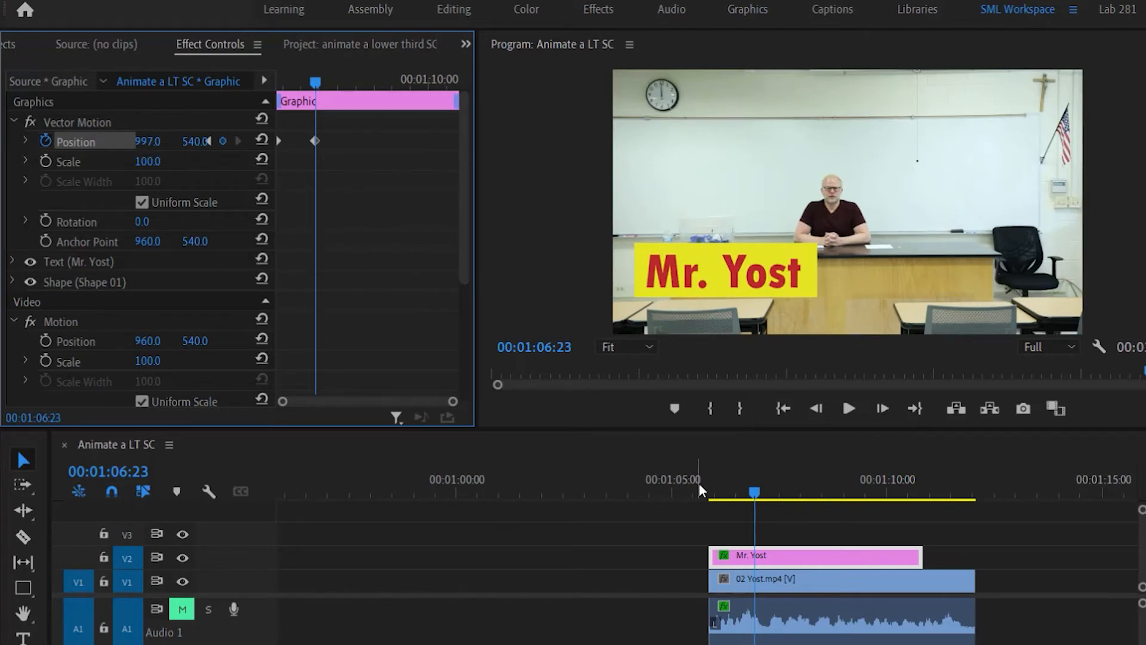
Unmute the A1 audio and play the lower third's slide-in twice from the start of the graphic.
{"action": "left_click", "coordinate": [708, 497]}
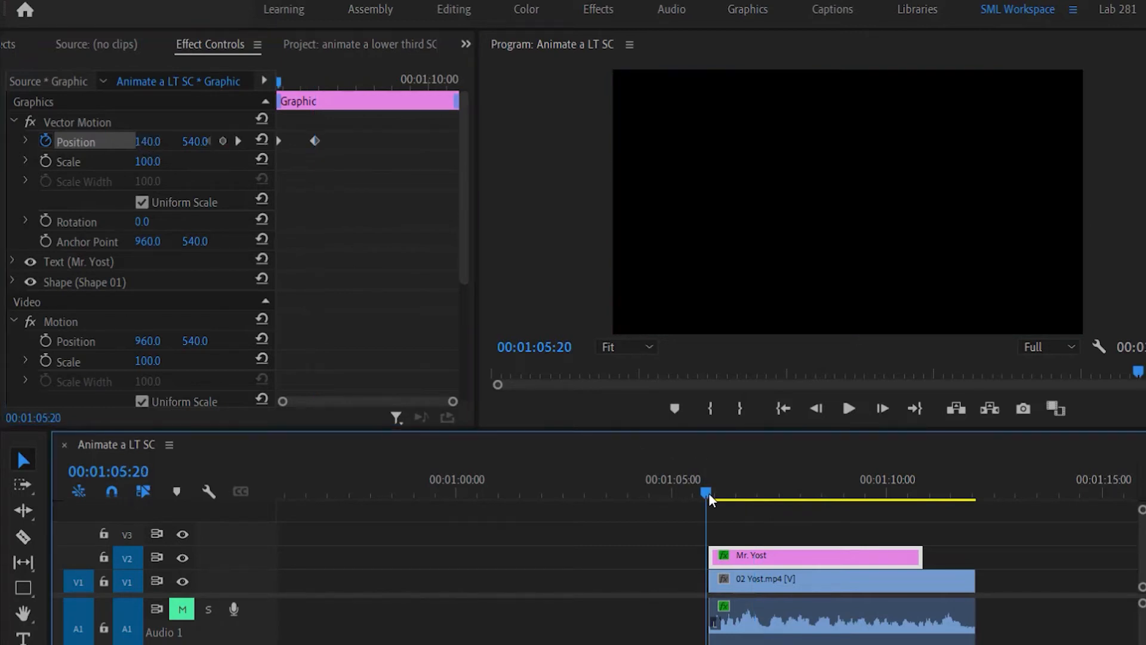
{"action": "left_click", "coordinate": [181, 610]}
{"action": "key", "text": "space"}
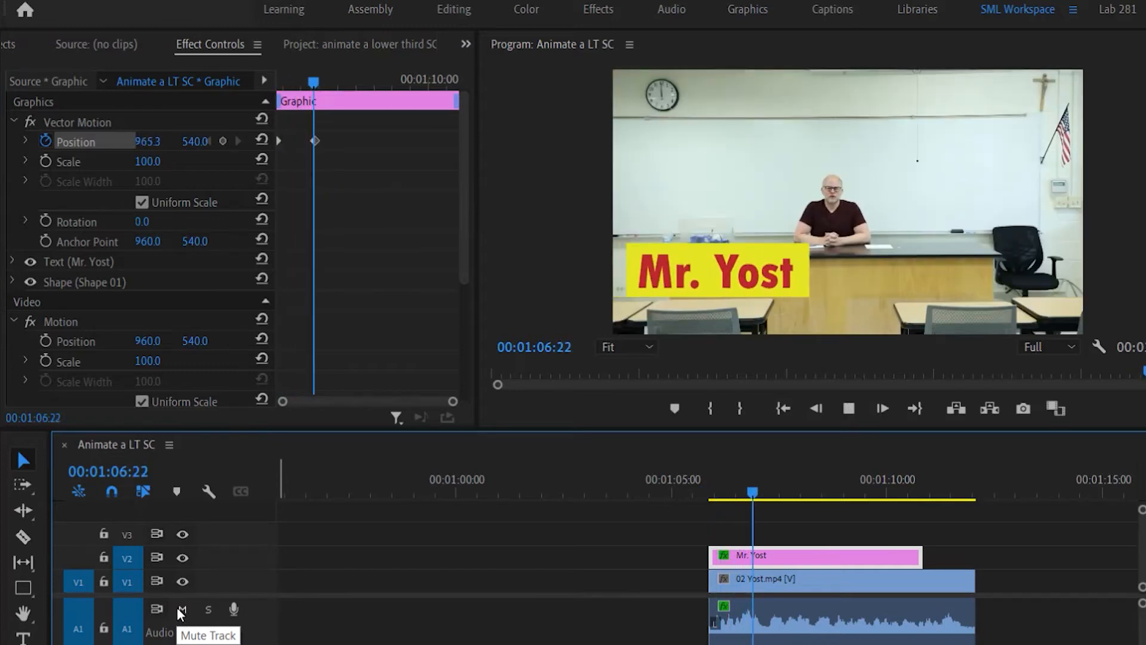
{"action": "key", "text": "space"}
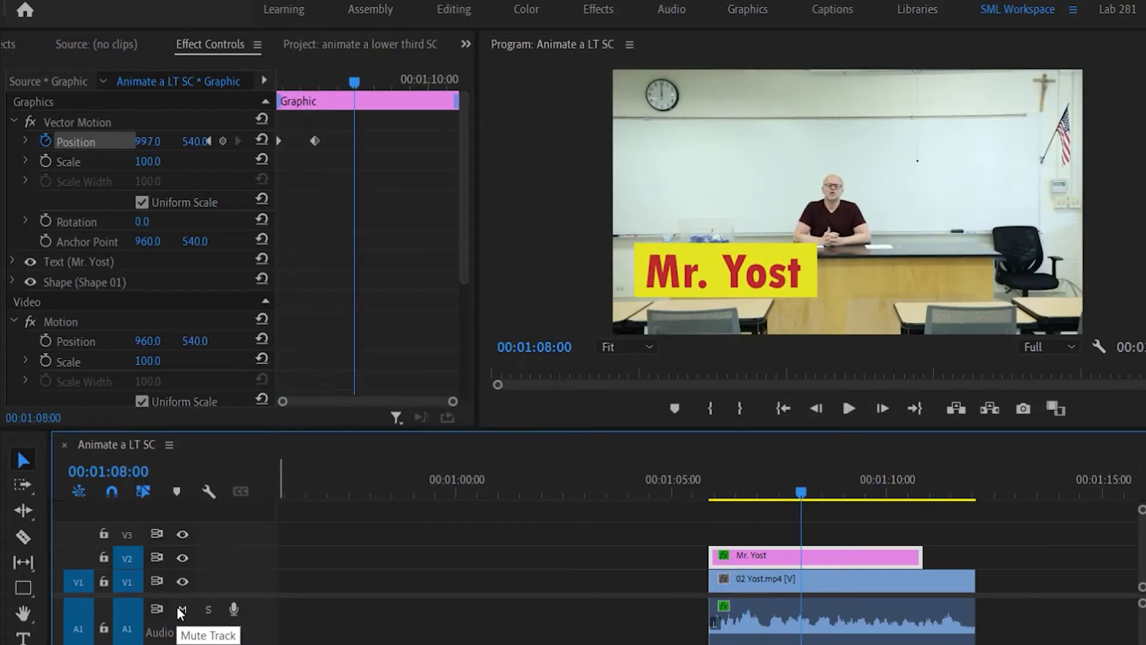
{"action": "left_click", "coordinate": [709, 496]}
{"action": "key", "text": "space"}
{"action": "key", "text": "space"}
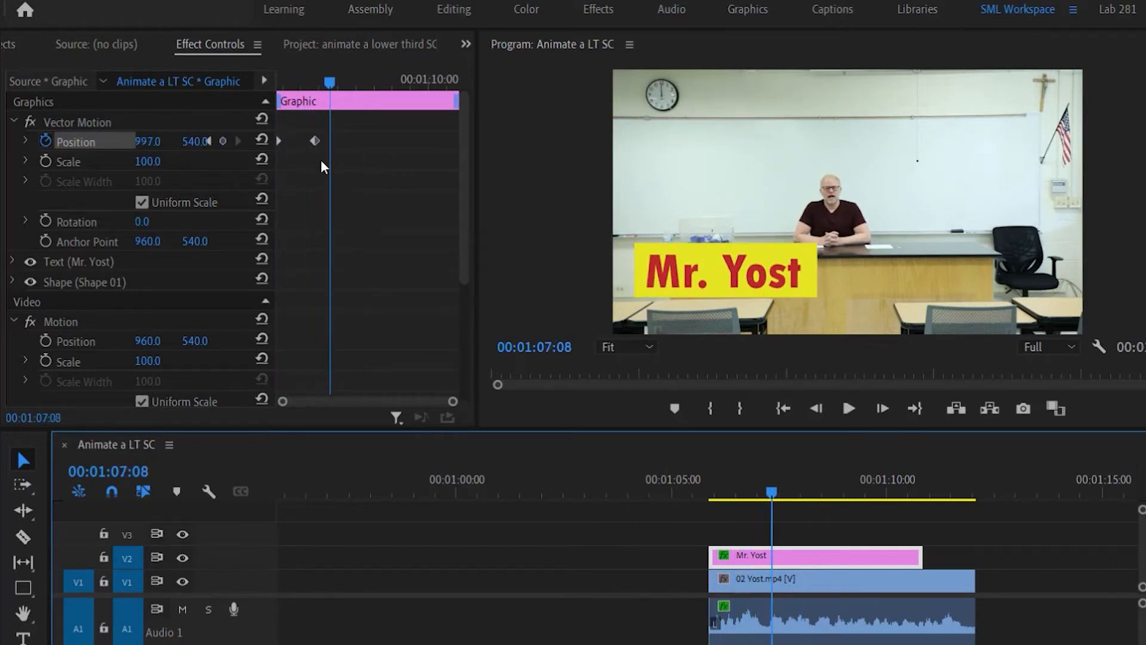
Shorten the slide-in by moving the second Position keyframe earlier, and apply Ease Out to the first keyframe.
{"action": "left_click_drag", "start_coordinate": [317, 140], "coordinate": [278, 136]}
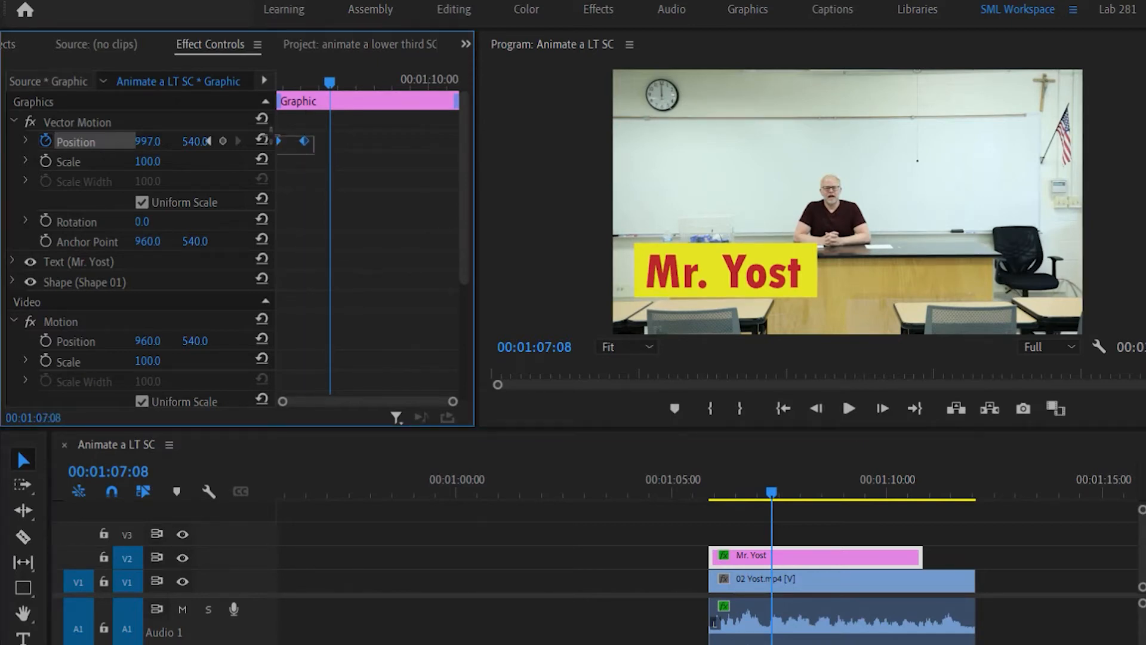
{"action": "right_click", "coordinate": [278, 141]}
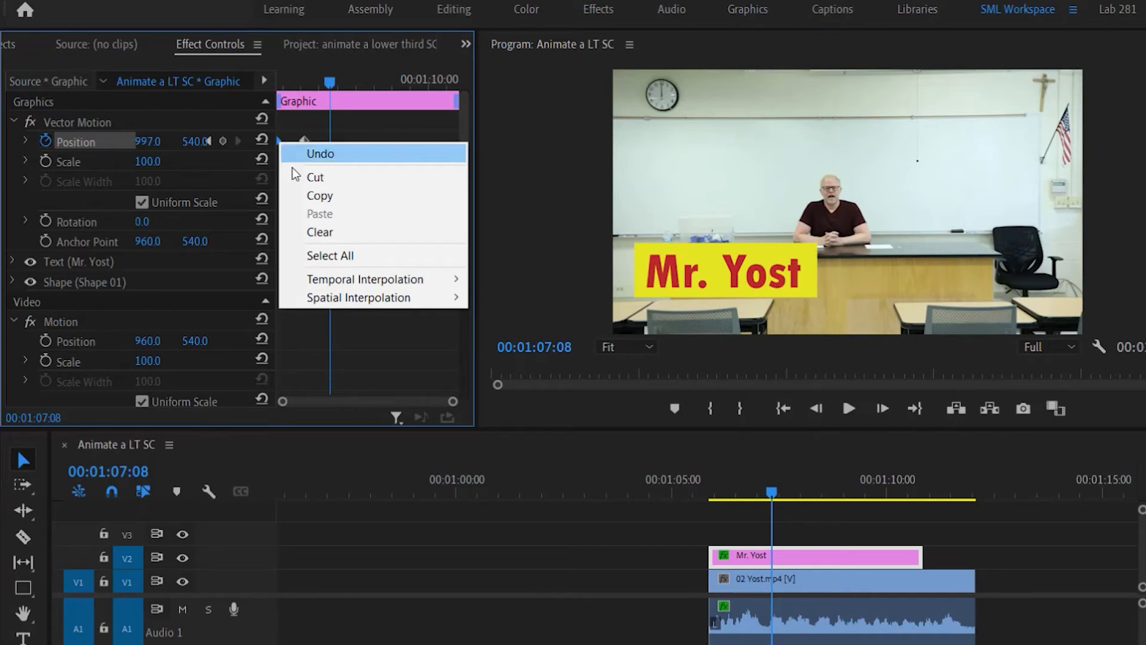
{"action": "mouse_move", "coordinate": [344, 279]}
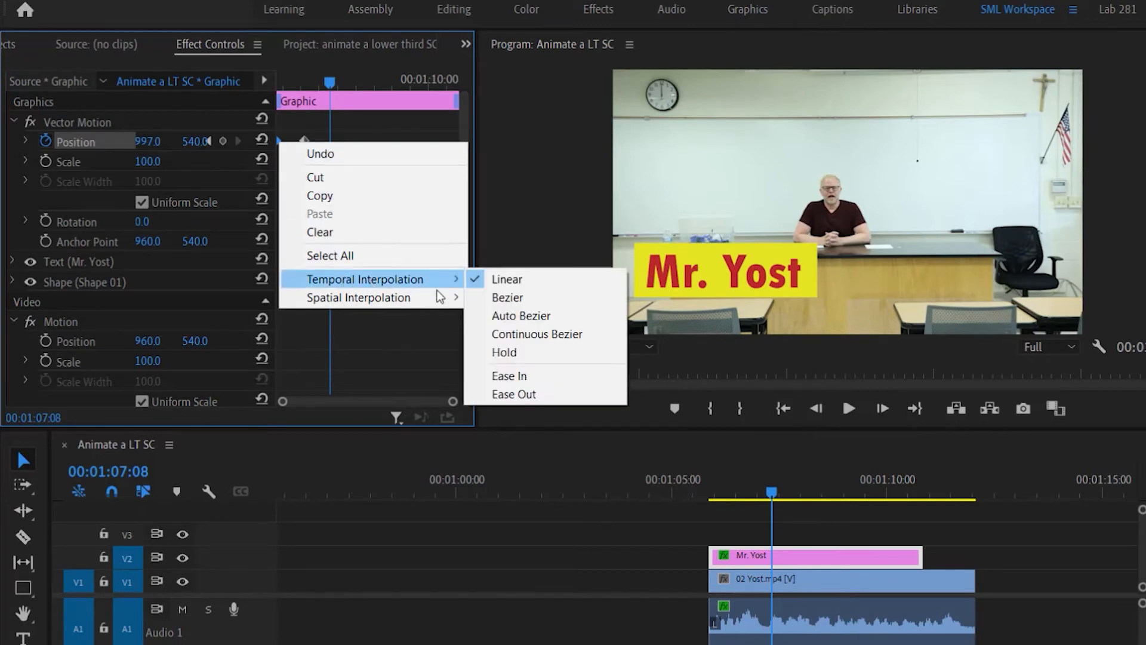
{"action": "left_click", "coordinate": [495, 392]}
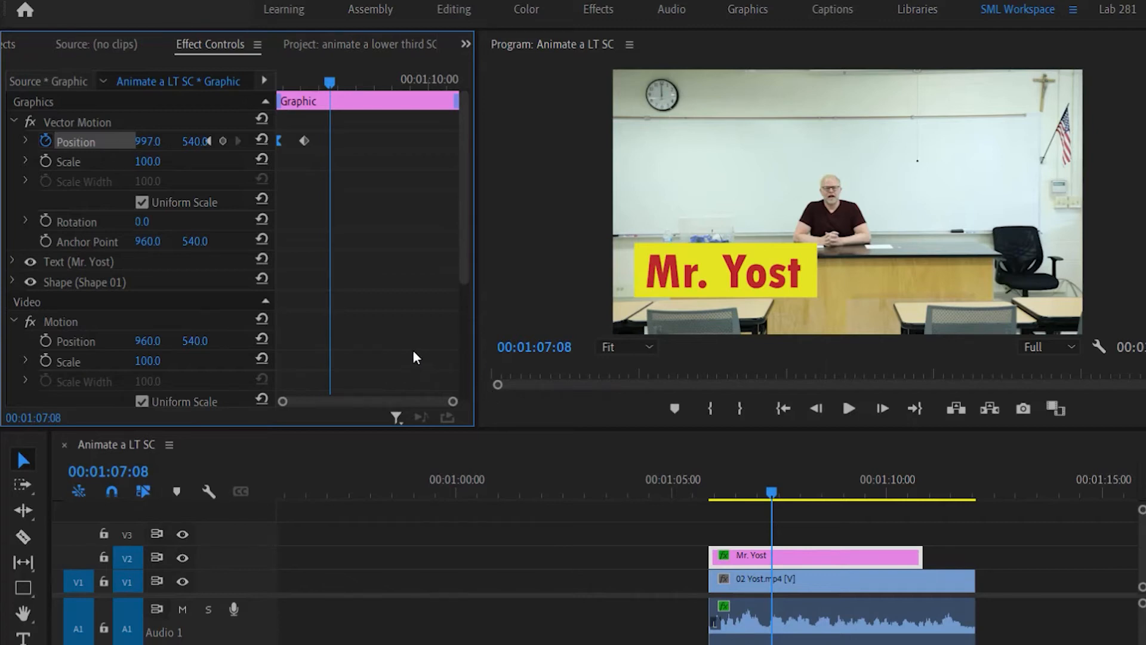
Apply Ease In temporal interpolation to the second Position keyframe.
{"action": "right_click", "coordinate": [307, 140]}
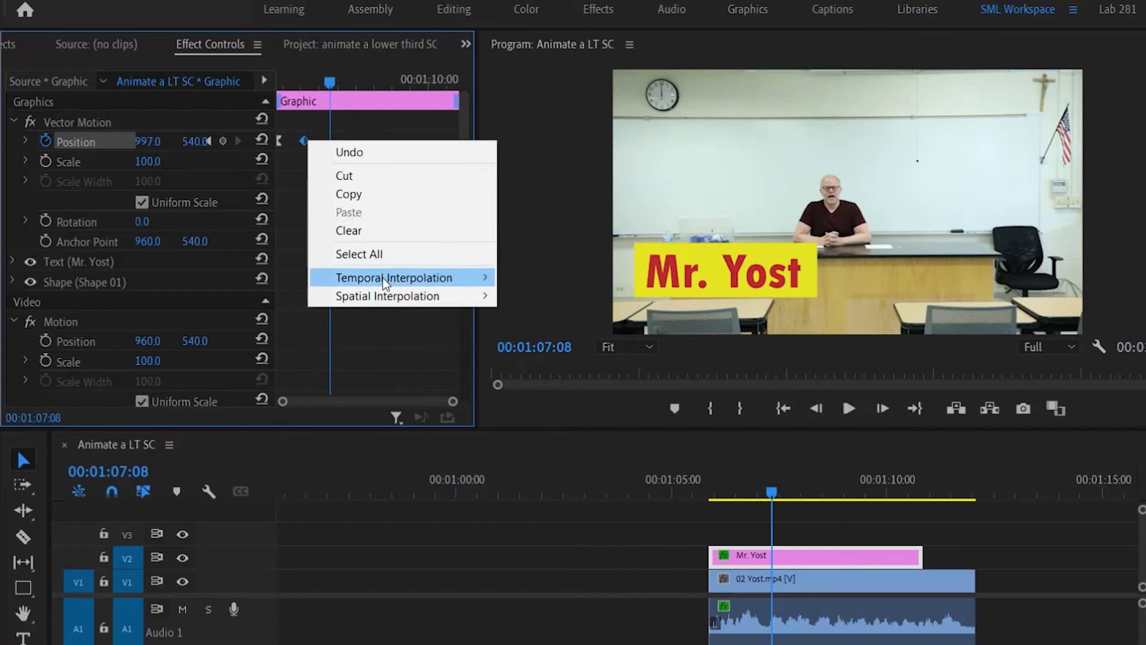
{"action": "mouse_move", "coordinate": [382, 278]}
{"action": "left_click", "coordinate": [546, 374]}
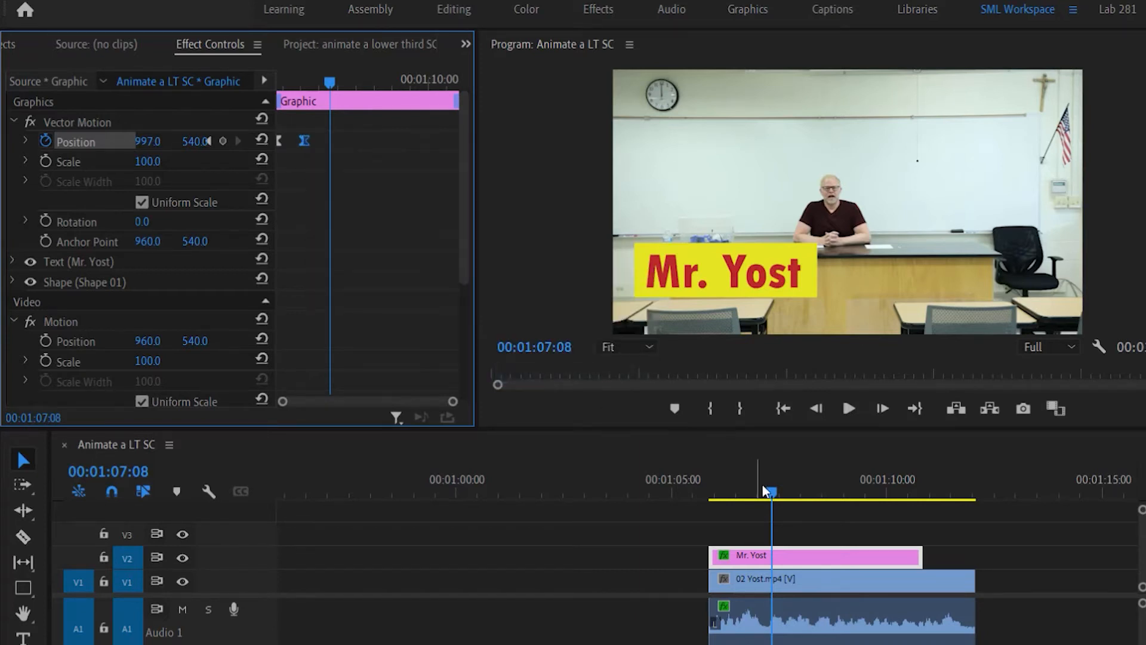
Play the eased slide-in from the start of the graphic.
{"action": "left_click_drag", "start_coordinate": [765, 490], "coordinate": [708, 497]}
{"action": "key", "text": "space"}
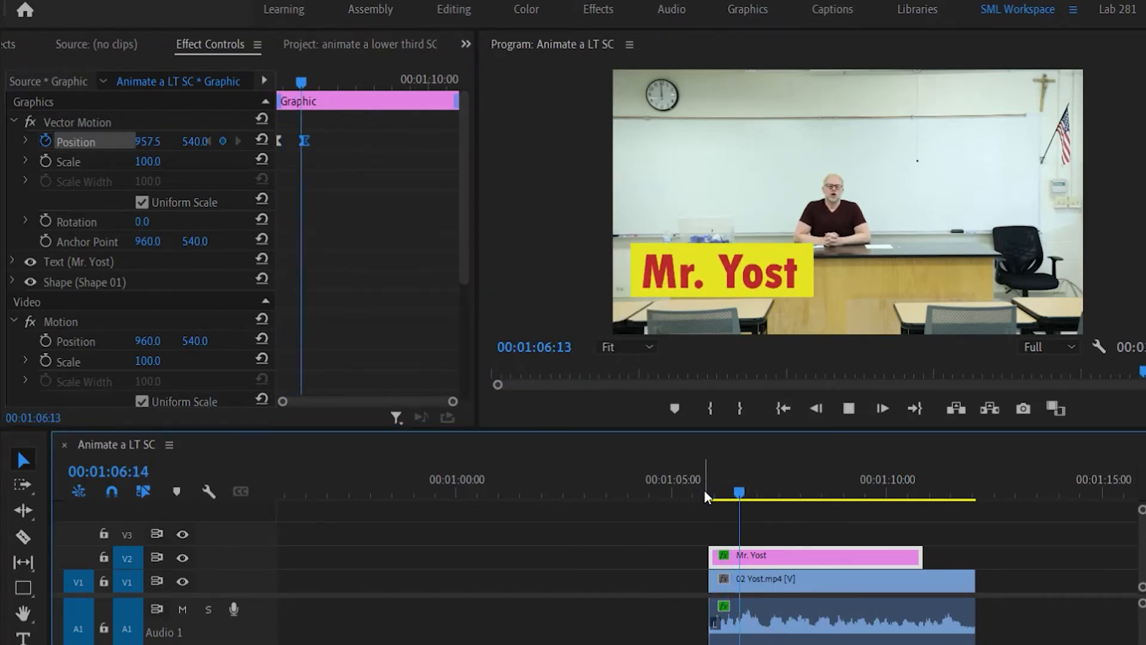
{"action": "key", "text": "space"}
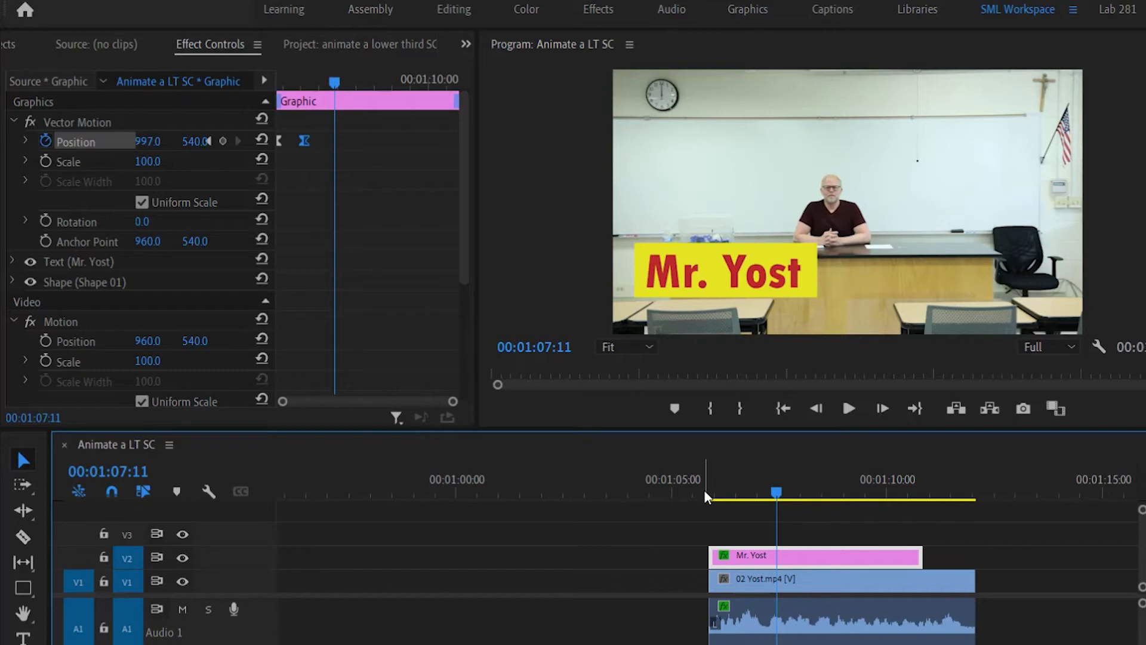
Add a Vector Motion Position keyframe at 00:01:09:22 that holds the graphic in place, and mute the A1 audio track.
{"action": "left_click", "coordinate": [880, 499]}
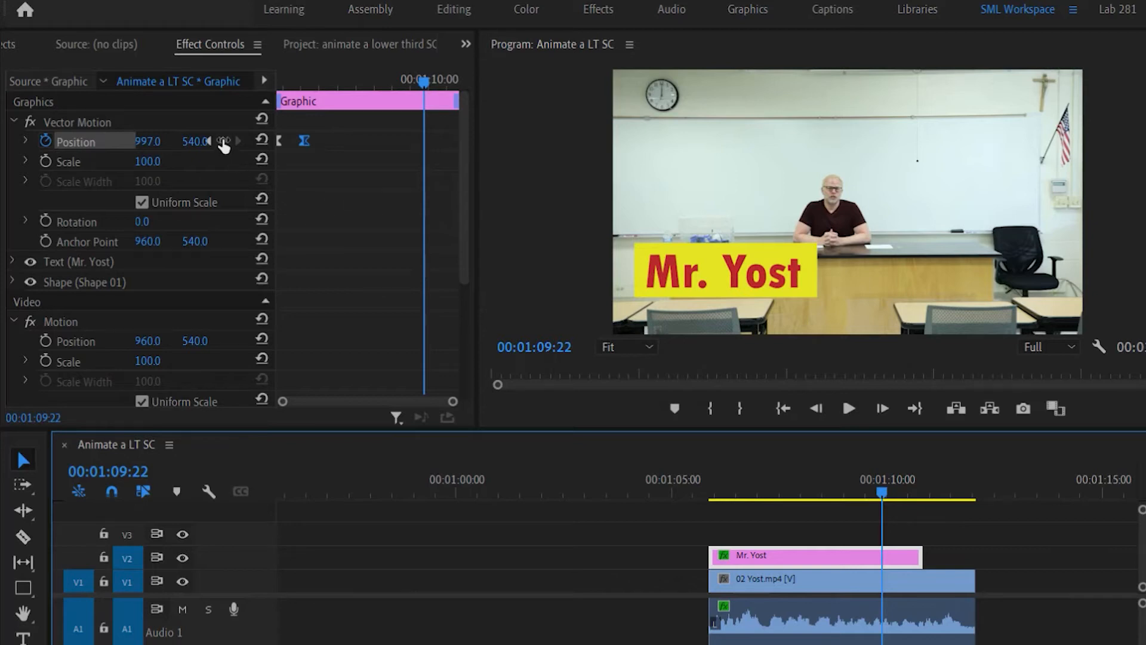
{"action": "left_click_drag", "start_coordinate": [276, 147], "coordinate": [303, 148]}
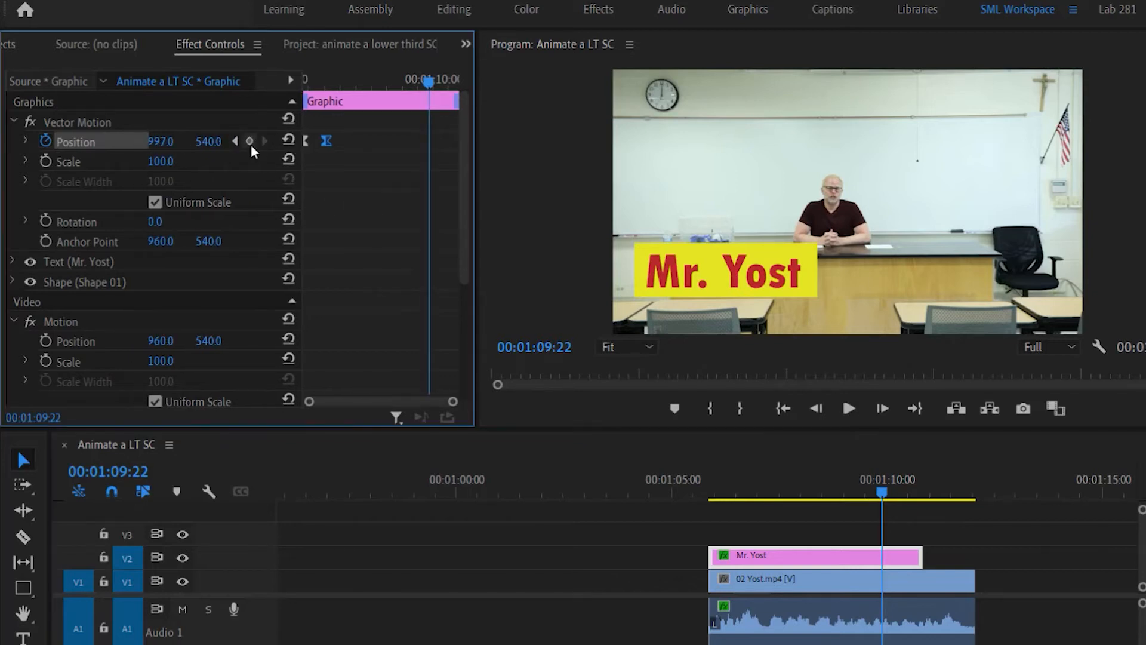
{"action": "left_click", "coordinate": [249, 141]}
{"action": "left_click", "coordinate": [183, 610]}
Keyframe the graphic's Vector Motion vertical position at about 467 at 00:01:10:01 and 936 at 00:01:10:10, so it hops up and drops out of frame.
{"action": "left_click_drag", "start_coordinate": [422, 81], "coordinate": [399, 85]}
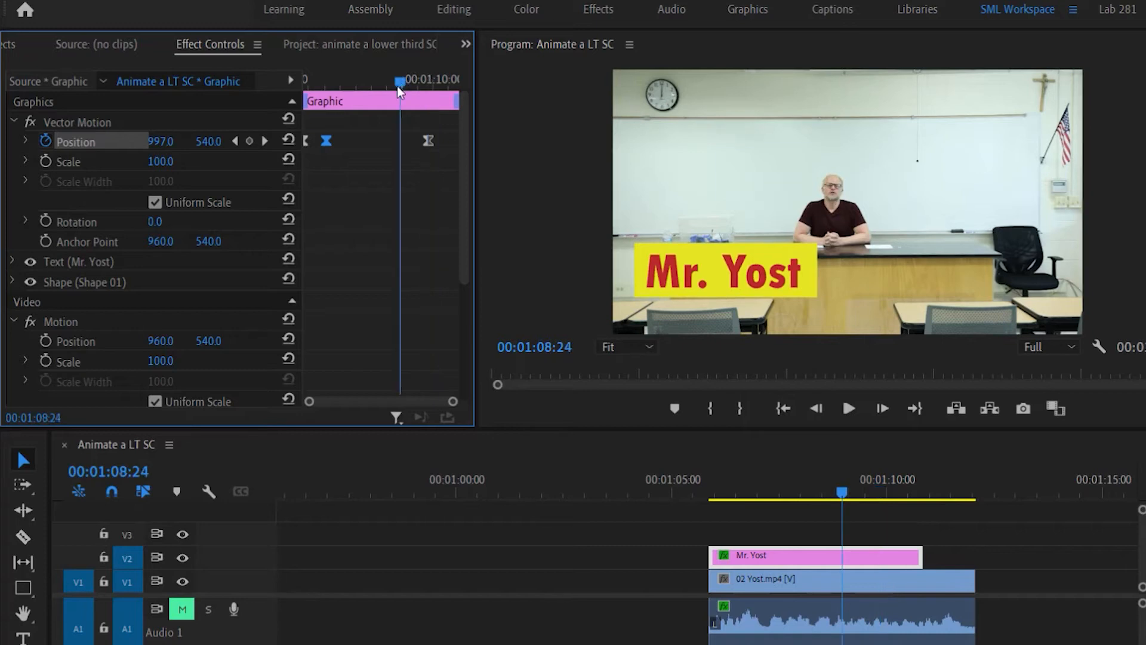
{"action": "left_click", "coordinate": [265, 141]}
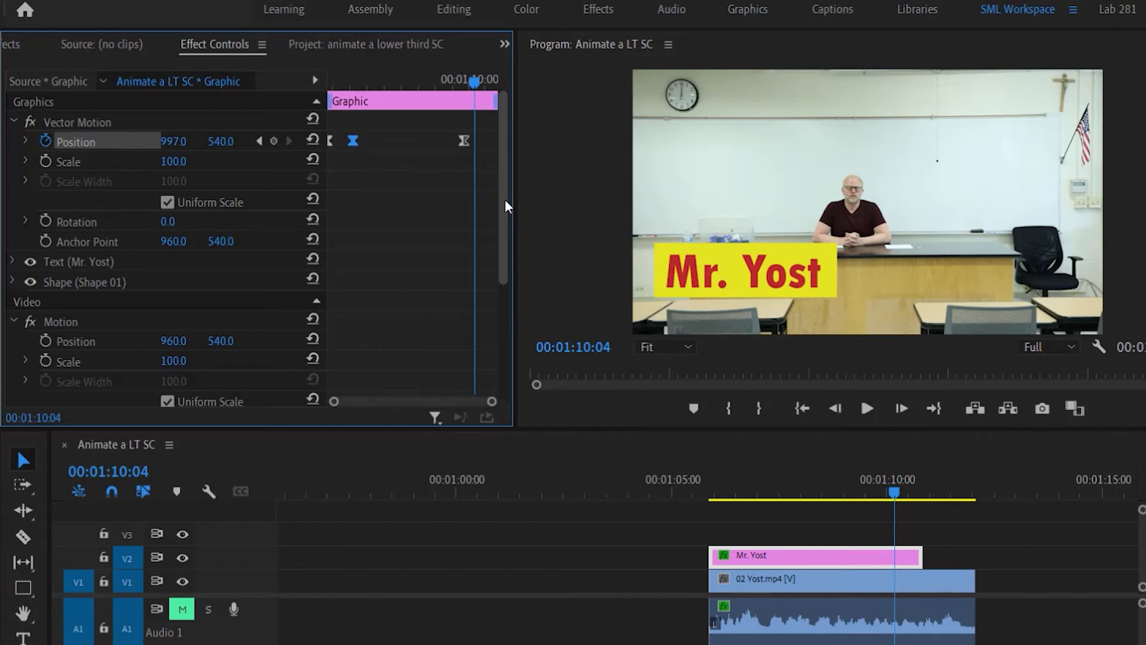
{"action": "key", "text": "Left"}
{"action": "key", "text": "Left"}
{"action": "key", "text": "Left"}
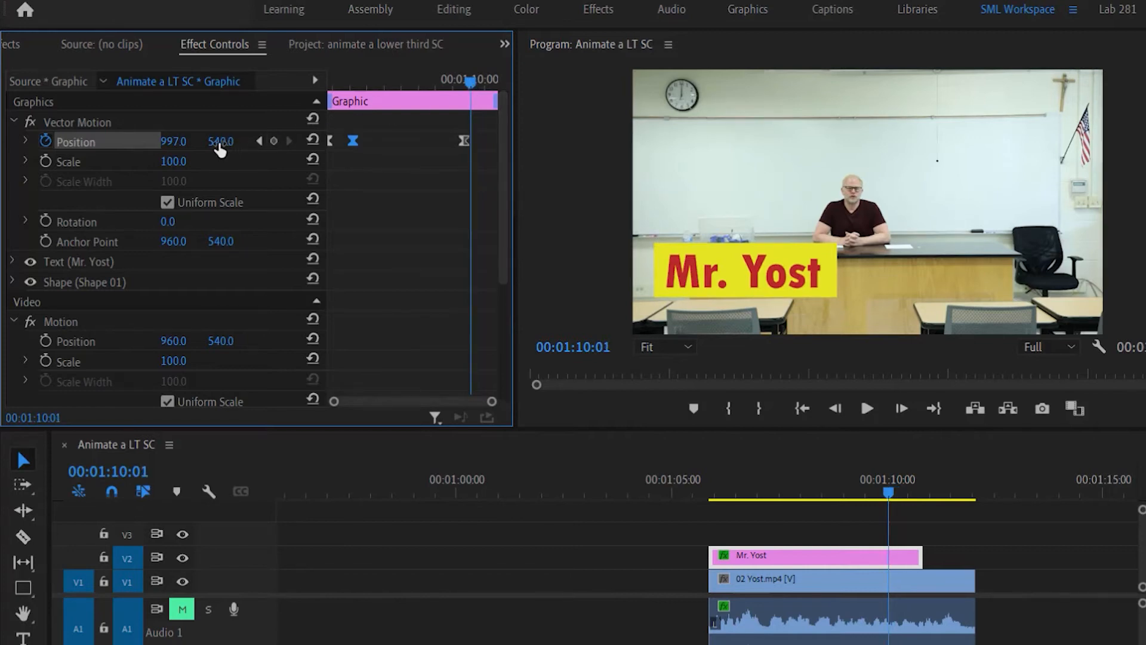
{"action": "left_click_drag", "start_coordinate": [221, 141], "coordinate": [177, 141]}
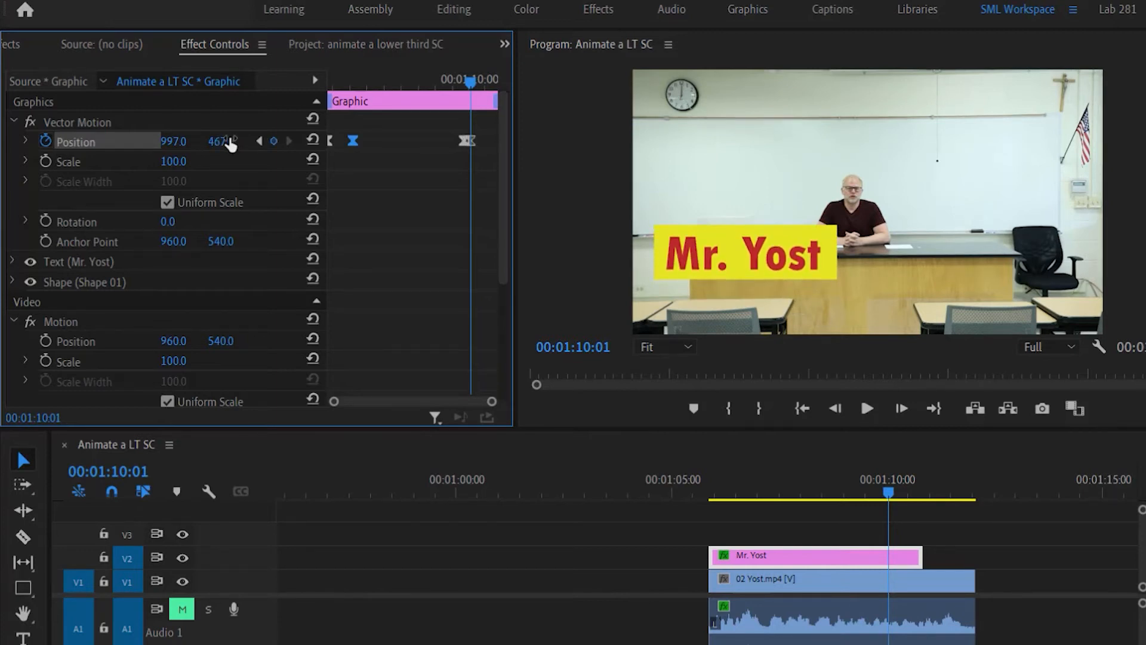
{"action": "left_click_drag", "start_coordinate": [471, 83], "coordinate": [482, 84]}
{"action": "left_click_drag", "start_coordinate": [225, 141], "coordinate": [505, 141]}
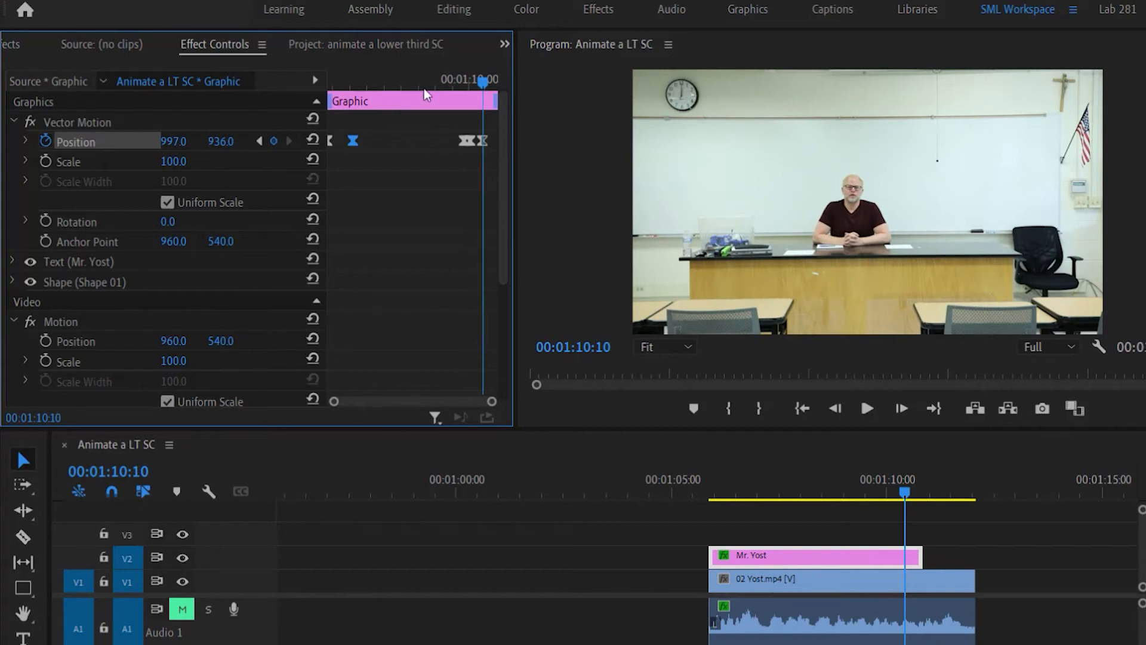
Play back the graphic's hop-up and drop-out exit twice.
{"action": "left_click", "coordinate": [446, 83]}
{"action": "key", "text": "space"}
{"action": "left_click", "coordinate": [446, 83]}
{"action": "key", "text": "space"}
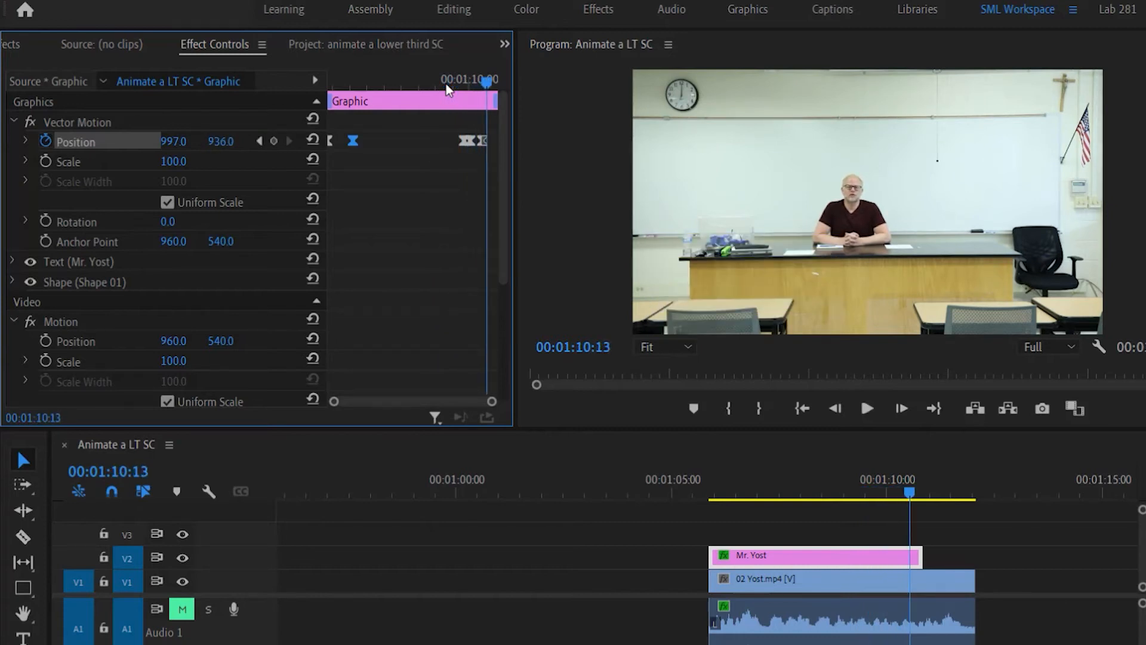
Apply Ease In and Ease Out temporal interpolation to the Position keyframes of the graphic's hop-and-drop exit.
{"action": "left_click_drag", "start_coordinate": [446, 116], "coordinate": [485, 151]}
{"action": "right_click", "coordinate": [467, 138]}
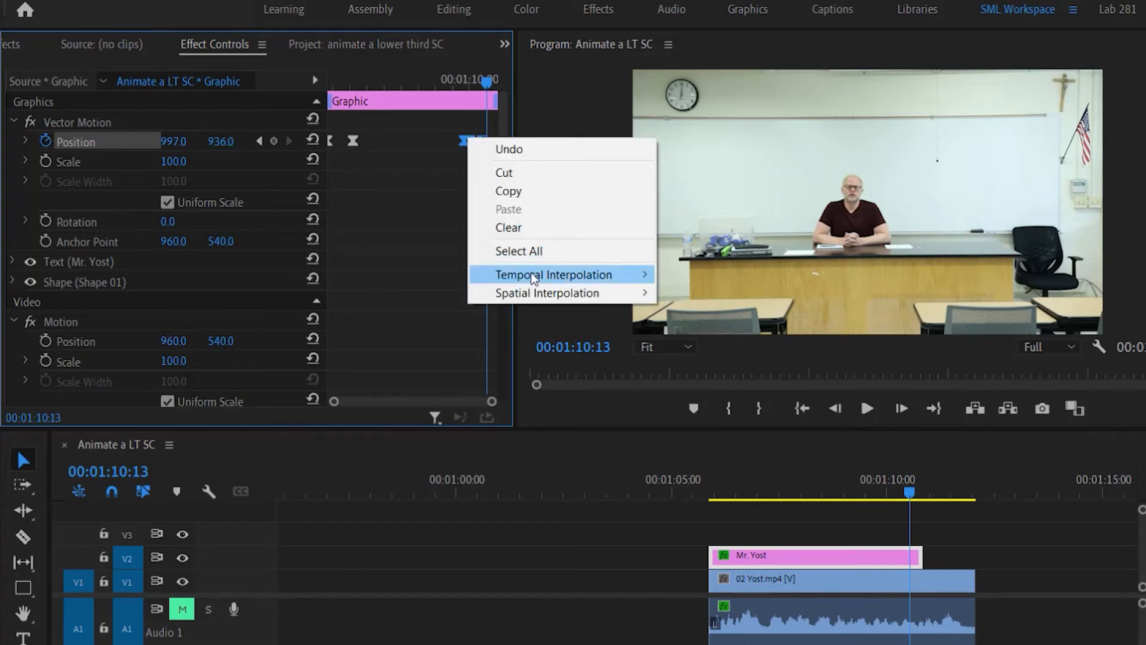
{"action": "mouse_move", "coordinate": [533, 278]}
{"action": "left_click", "coordinate": [700, 371]}
{"action": "right_click", "coordinate": [474, 143]}
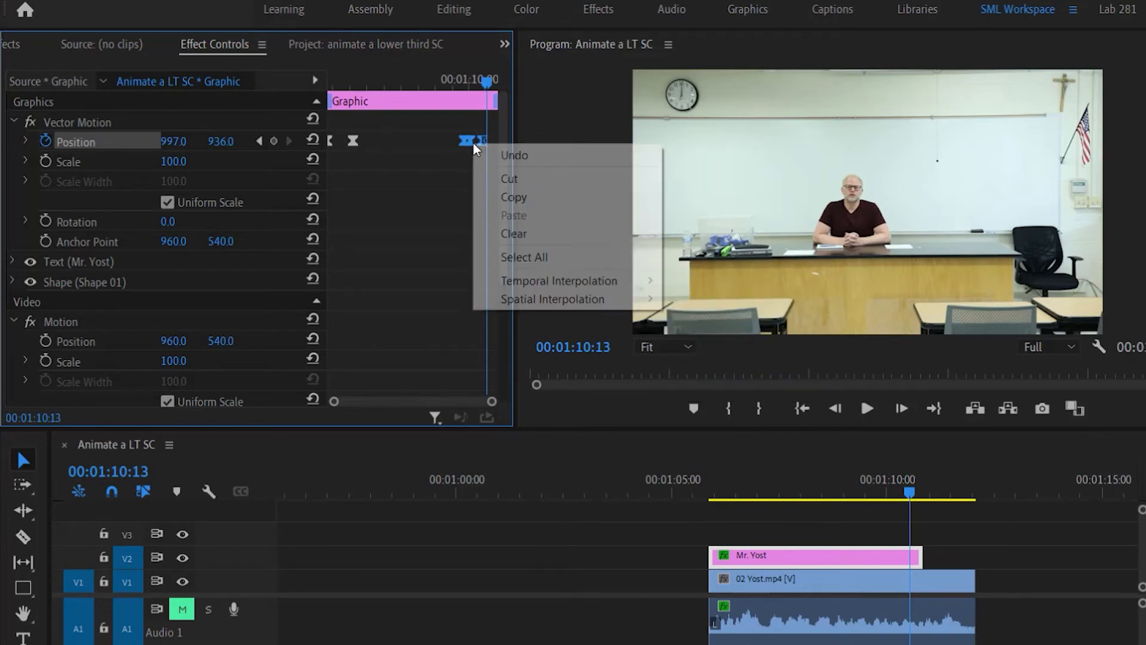
{"action": "mouse_move", "coordinate": [606, 282]}
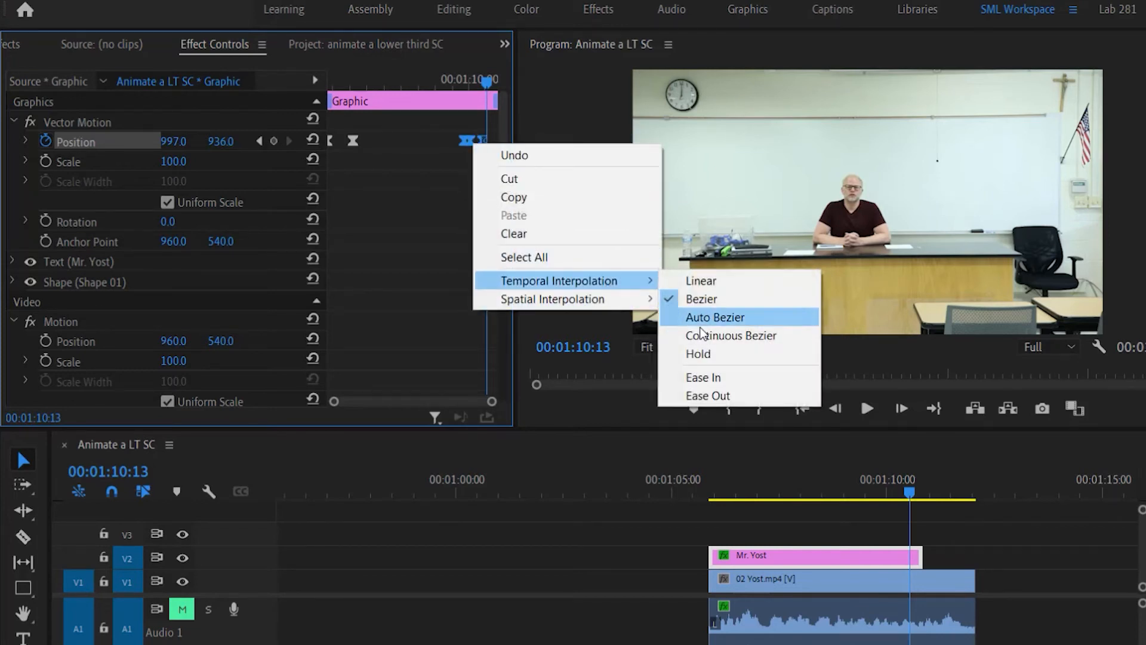
{"action": "left_click", "coordinate": [700, 391]}
Play the whole lower-third animation from the start of the graphic.
{"action": "left_click", "coordinate": [500, 525]}
{"action": "key", "text": "Up"}
{"action": "key", "text": "space"}
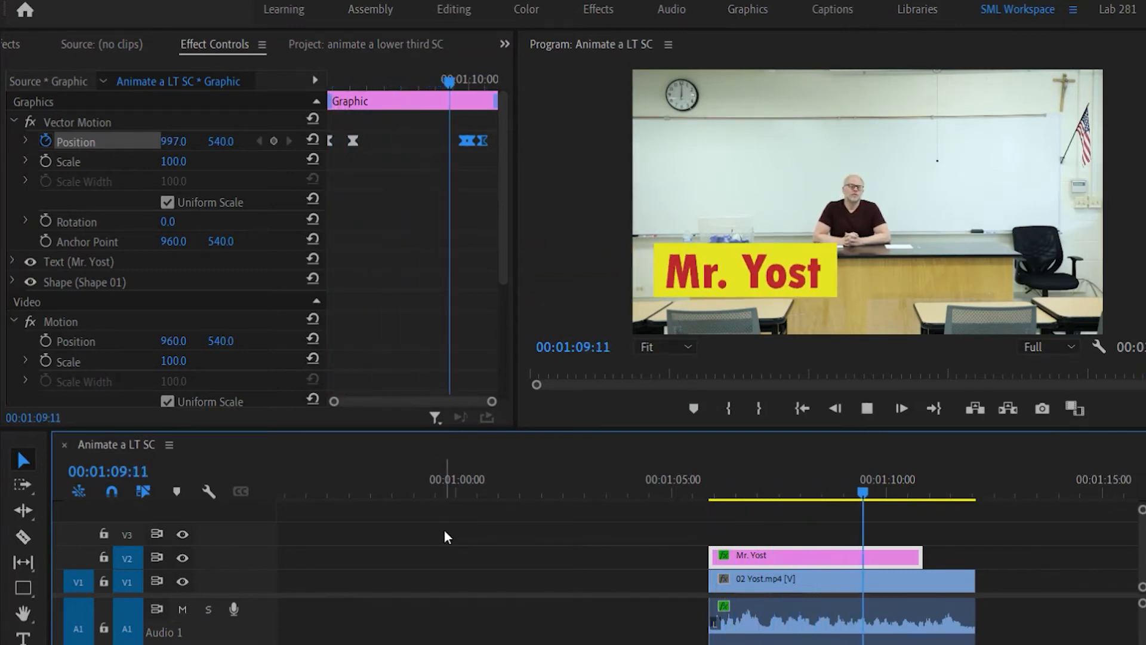
{"action": "key", "text": "space"}
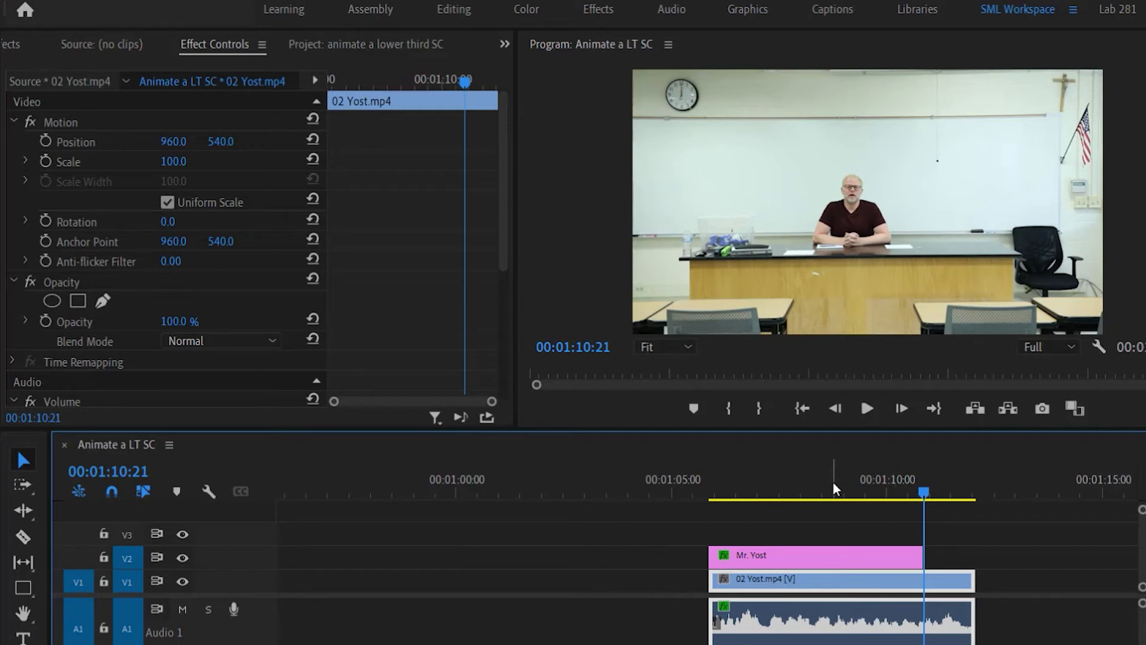
With the playhead at 00:01:06:10, move the anchor point of Shape 01 from its left edge to about the rectangle's centre.
{"action": "left_click", "coordinate": [732, 489]}
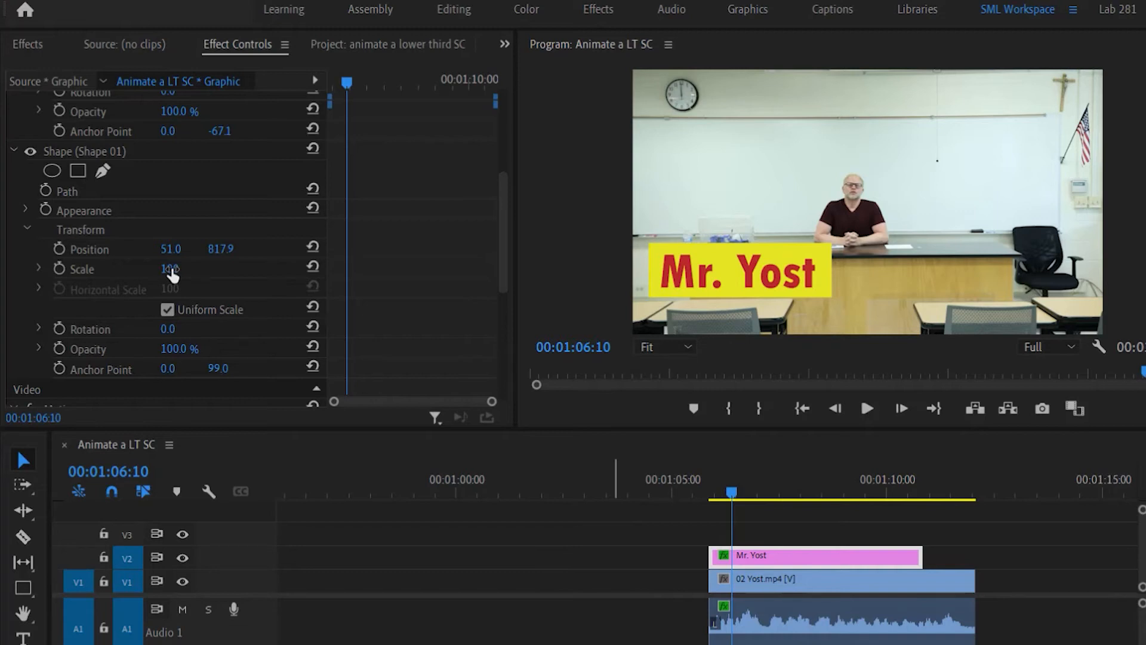
{"action": "mouse_move", "coordinate": [171, 273]}
{"action": "left_mouse_down"}
{"action": "mouse_move", "coordinate": [206, 273]}
{"action": "mouse_move", "coordinate": [171, 273]}
{"action": "left_mouse_up"}
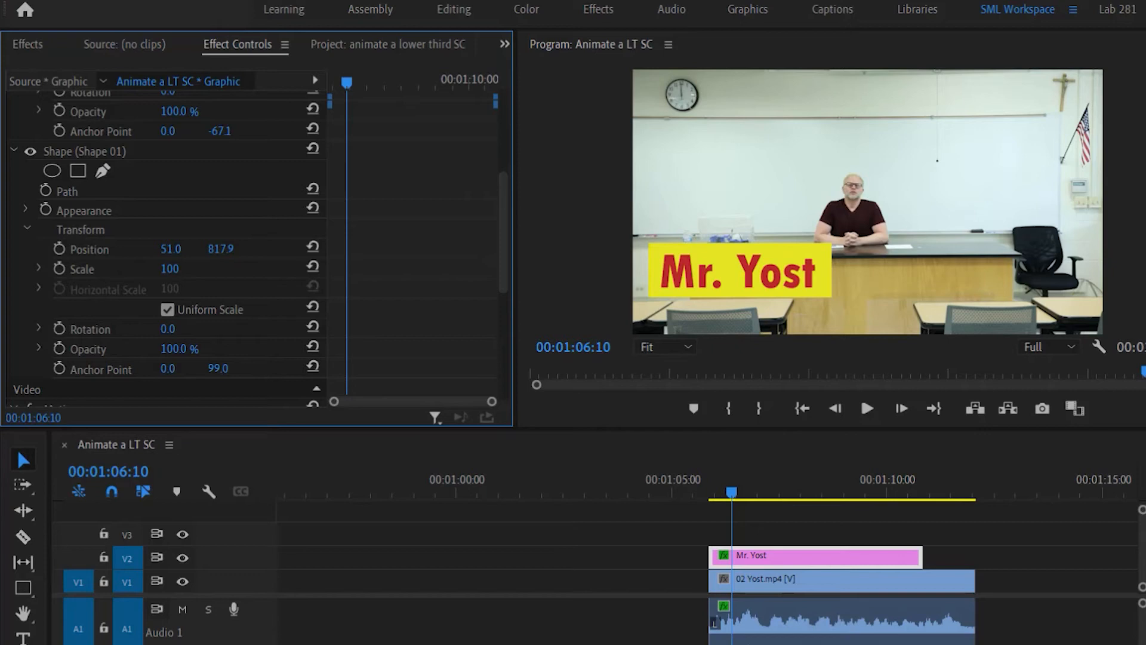
{"action": "left_click", "coordinate": [85, 152]}
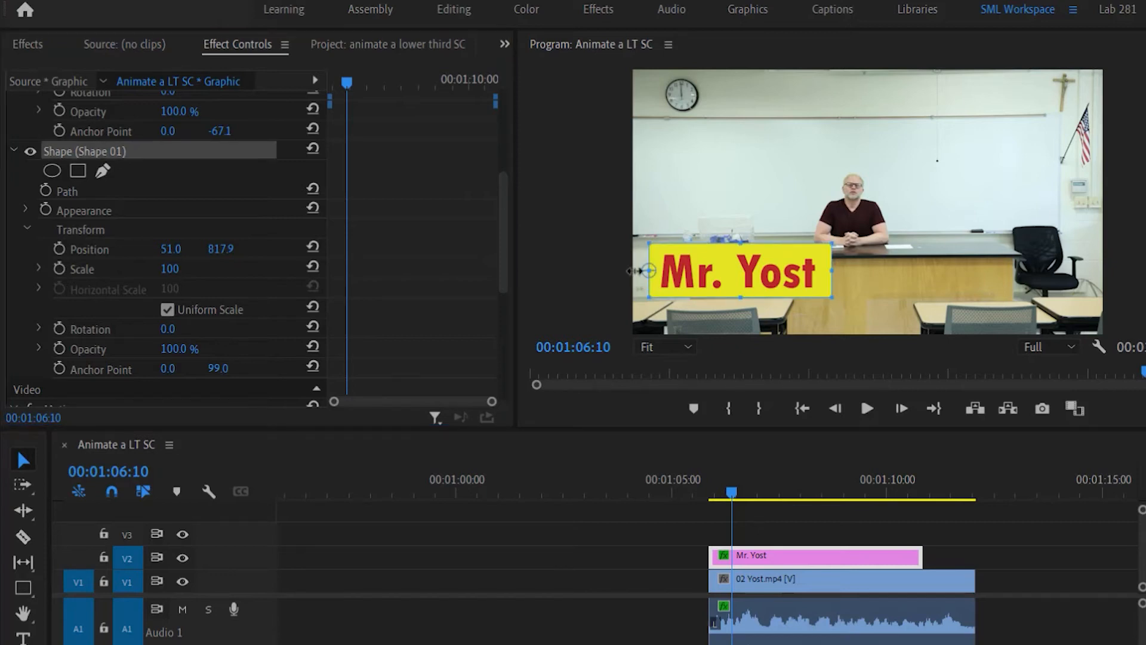
{"action": "key", "text": "grave"}
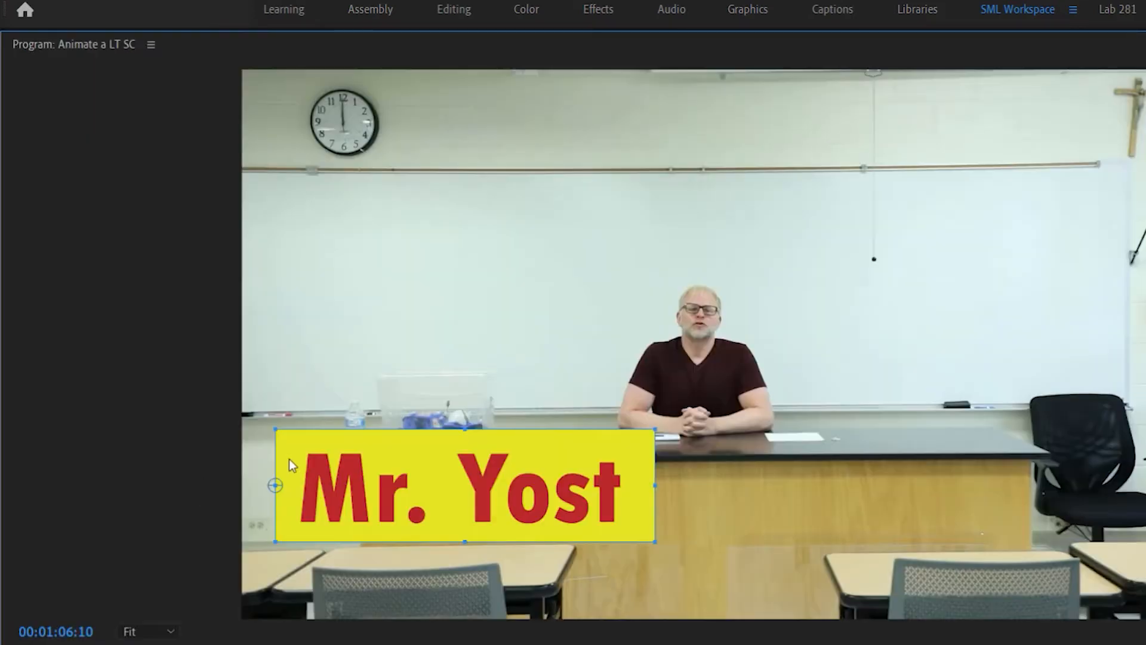
{"action": "left_click_drag", "start_coordinate": [285, 493], "coordinate": [465, 487]}
{"action": "key", "text": "grave"}
At 00:01:06:10, add a Scale keyframe of 100 to Shape 01 and a Position keyframe to the name text.
{"action": "mouse_move", "coordinate": [169, 269]}
{"action": "left_mouse_down"}
{"action": "mouse_move", "coordinate": [78, 269]}
{"action": "mouse_move", "coordinate": [172, 269]}
{"action": "left_mouse_up"}
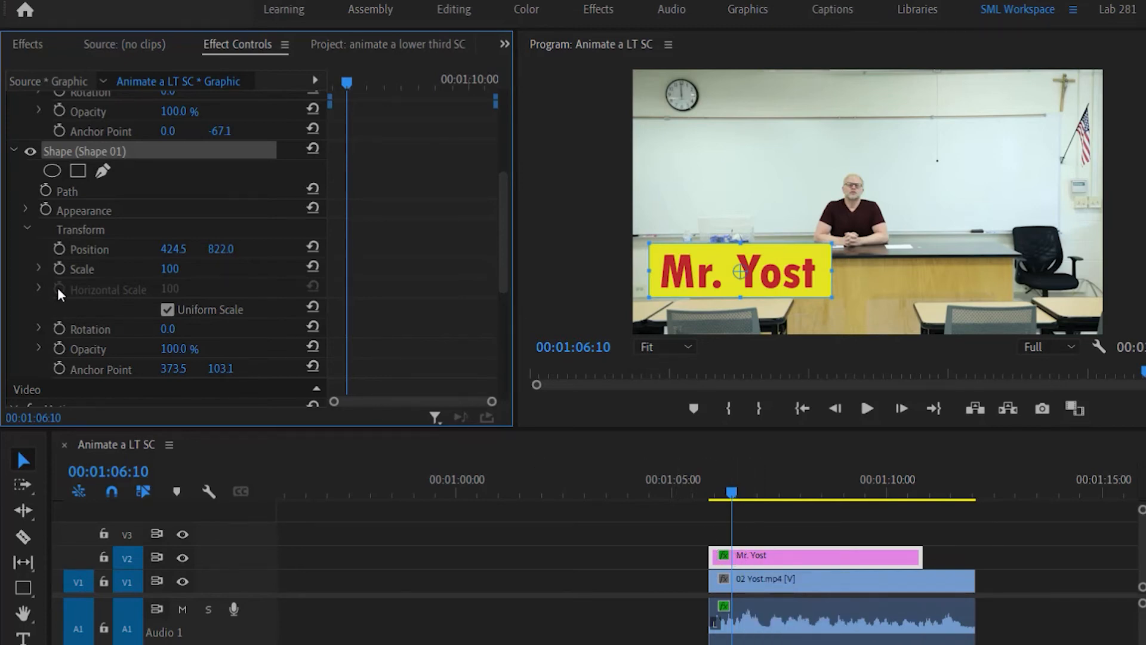
{"action": "left_click", "coordinate": [59, 269]}
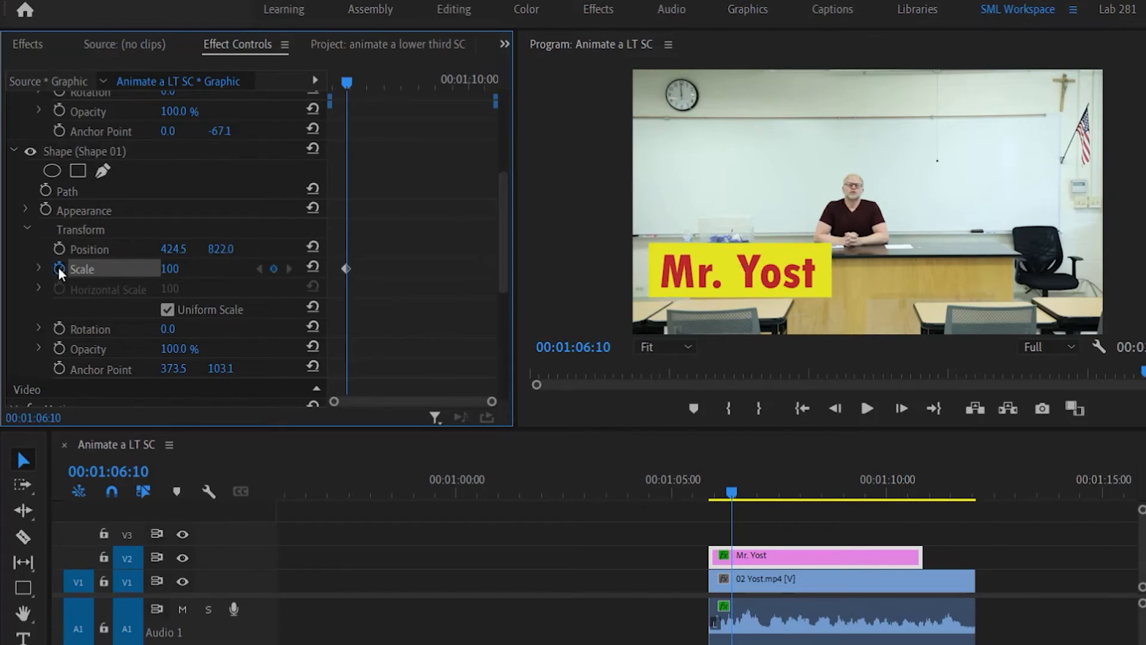
{"action": "scroll", "coordinate": [68, 251], "scroll_direction": "up", "scroll_amount": 8}
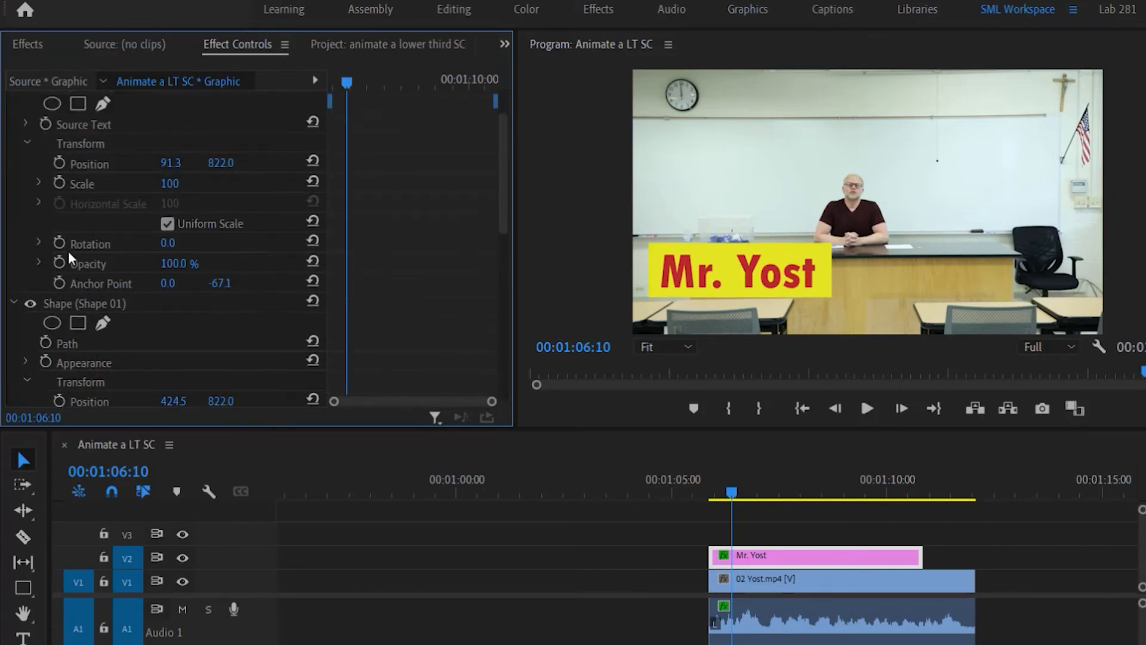
{"action": "scroll", "coordinate": [68, 251], "scroll_direction": "up", "scroll_amount": 2}
{"action": "left_click", "coordinate": [60, 201]}
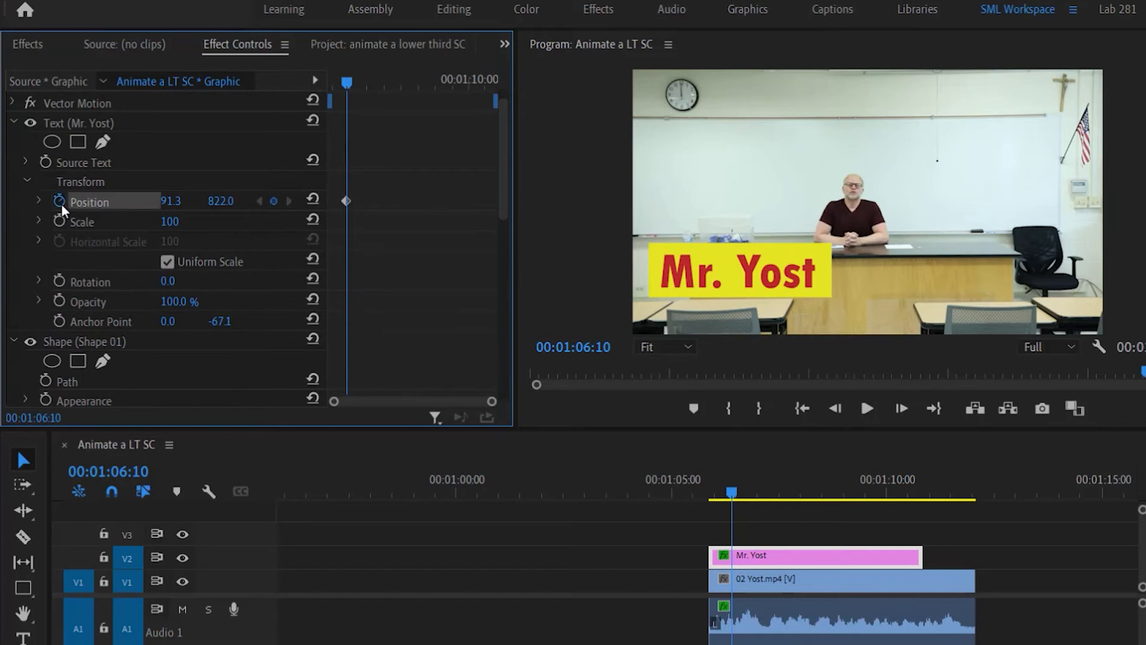
{"action": "left_click", "coordinate": [14, 123]}
{"action": "left_click", "coordinate": [14, 143]}
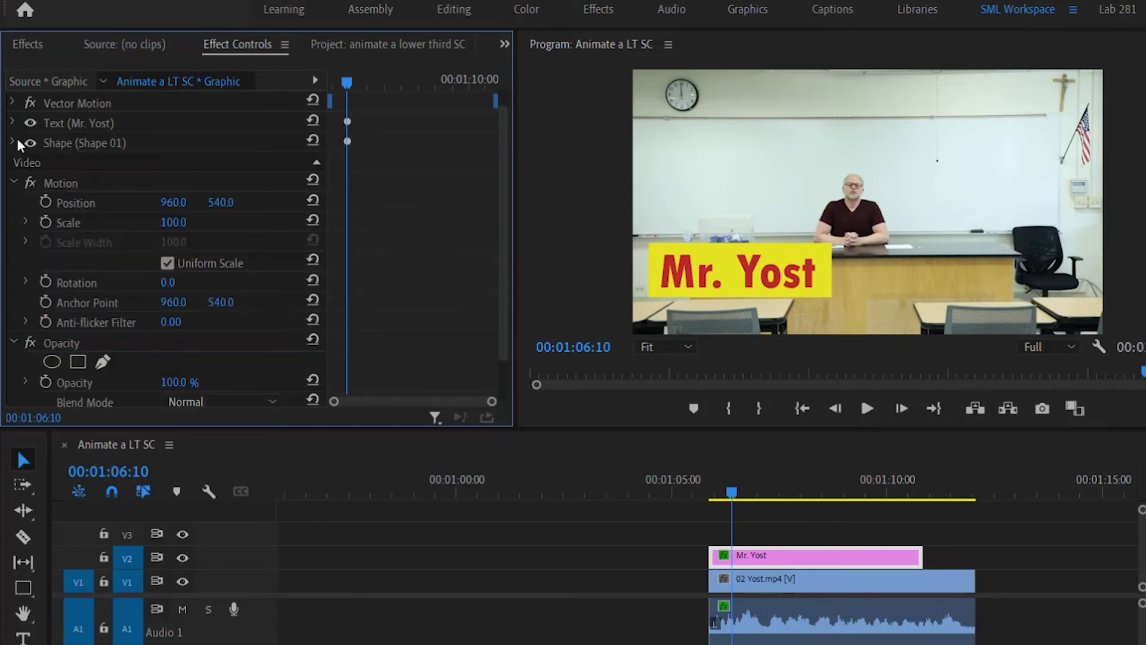
{"action": "left_click", "coordinate": [14, 100]}
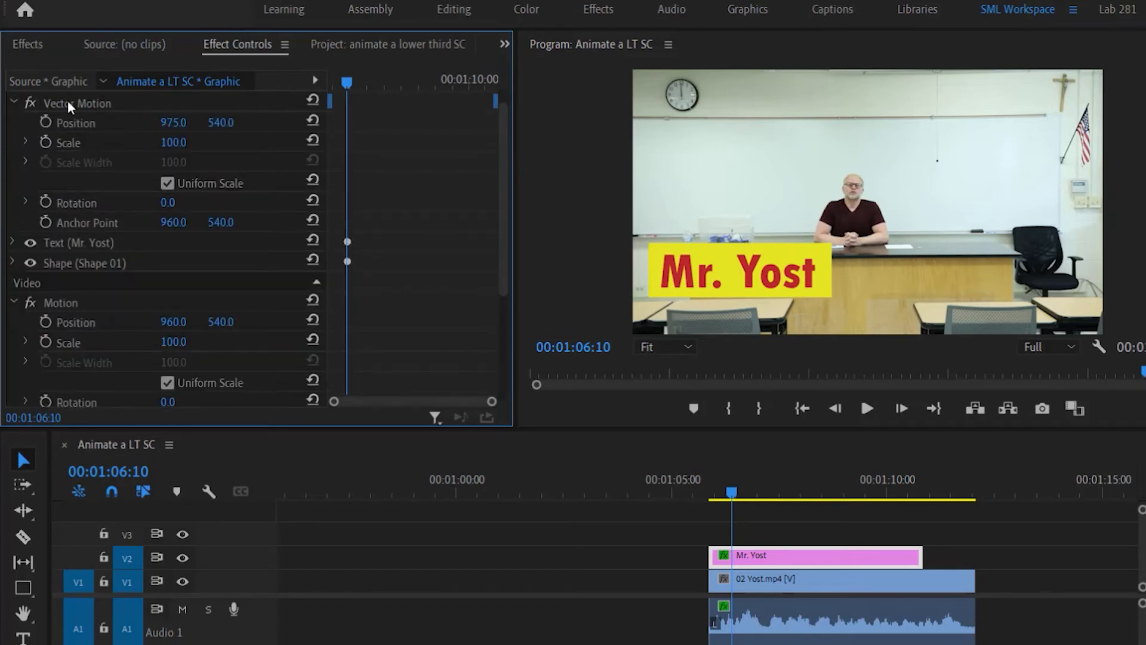
{"action": "left_click", "coordinate": [14, 102]}
{"action": "left_click", "coordinate": [13, 121]}
{"action": "left_click", "coordinate": [13, 123]}
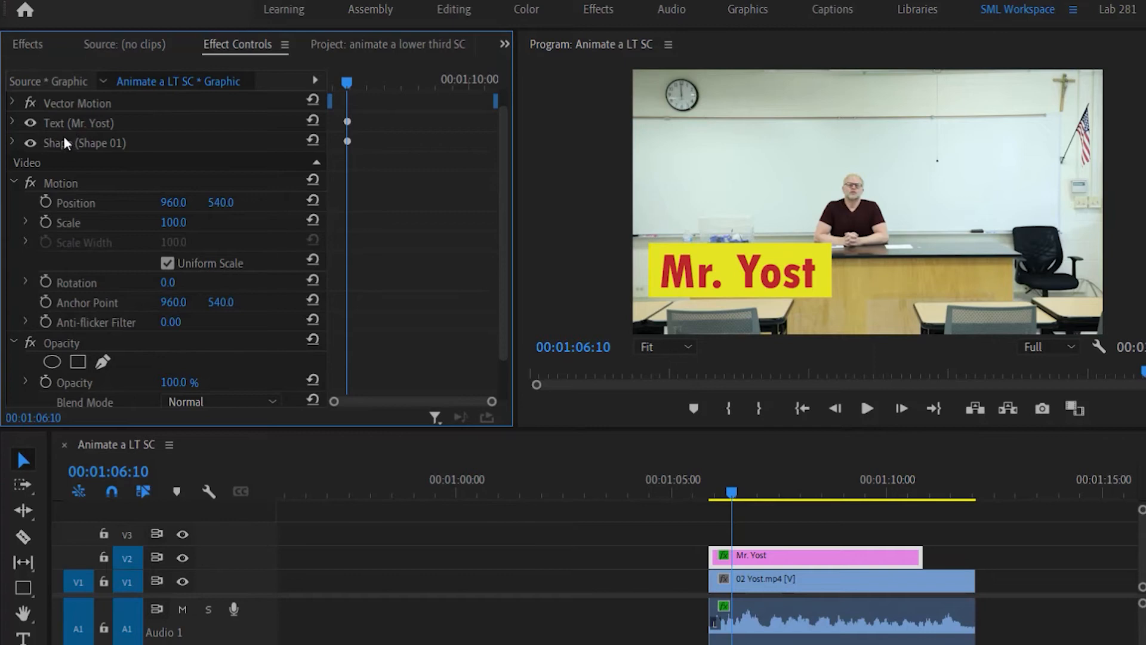
Keyframe Shape 01's Scale at 0 at the graphic's first frame, 00:01:05:21, and play the rectangle's scale-up.
{"action": "left_click", "coordinate": [14, 142]}
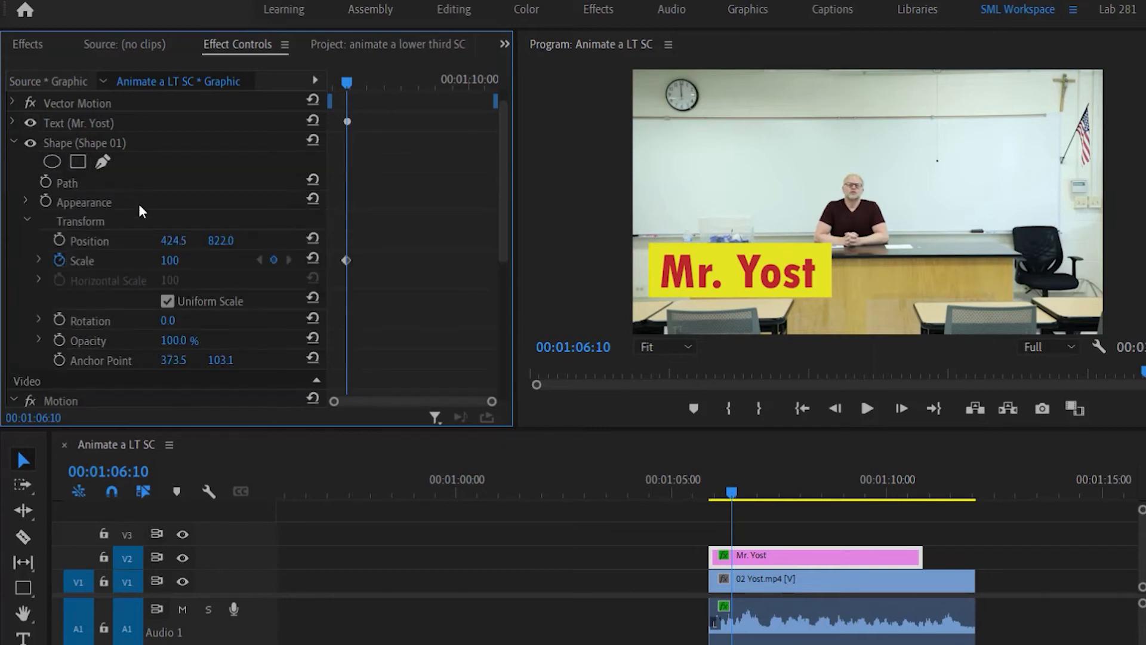
{"action": "key", "text": "Up"}
{"action": "left_click", "coordinate": [189, 266]}
{"action": "type", "text": "0"}
{"action": "key", "text": "Return"}
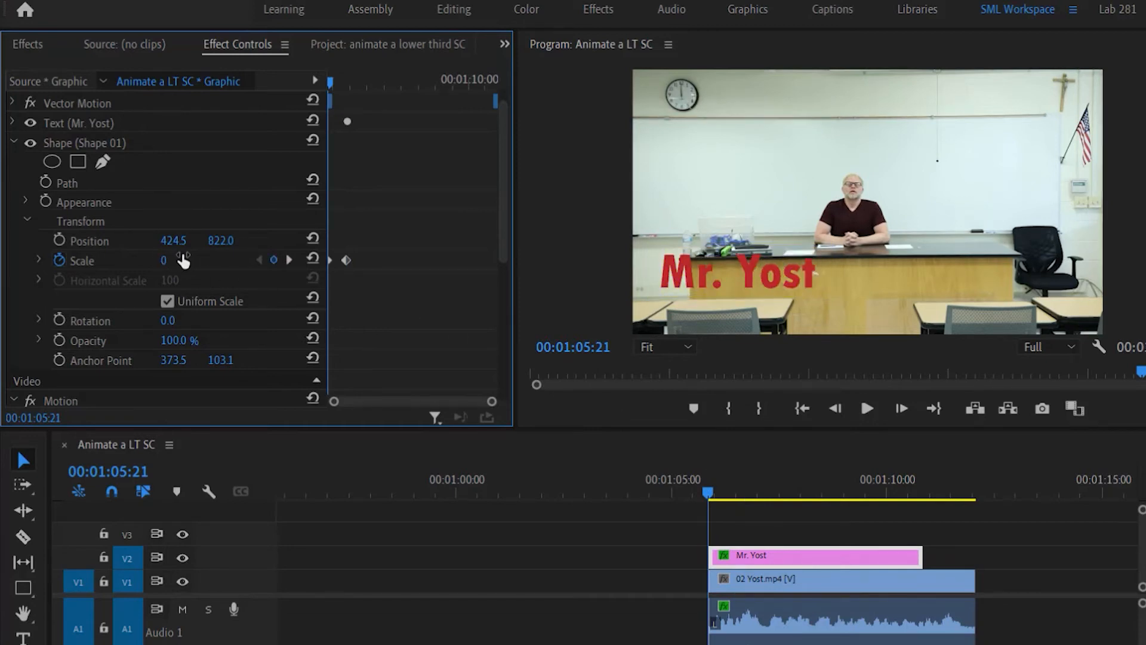
{"action": "key", "text": "space"}
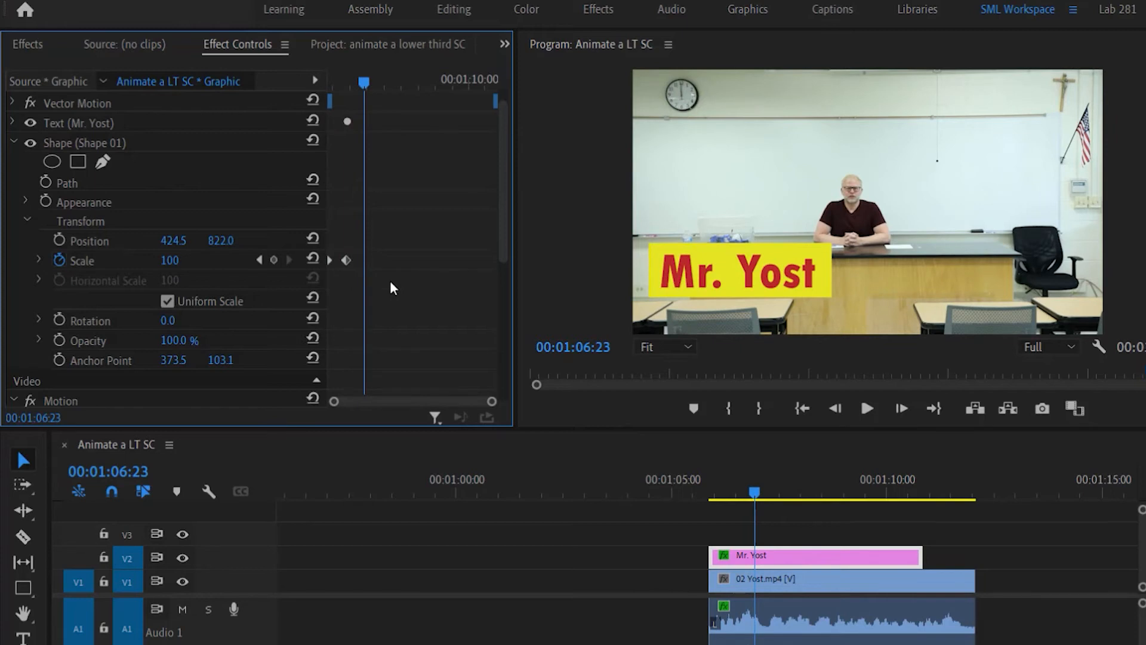
Keyframe the name text's horizontal Position at about -660.7 at 00:01:05:21, outside the frame's left edge, and play the slide-in.
{"action": "left_click", "coordinate": [12, 122]}
{"action": "left_click", "coordinate": [259, 202]}
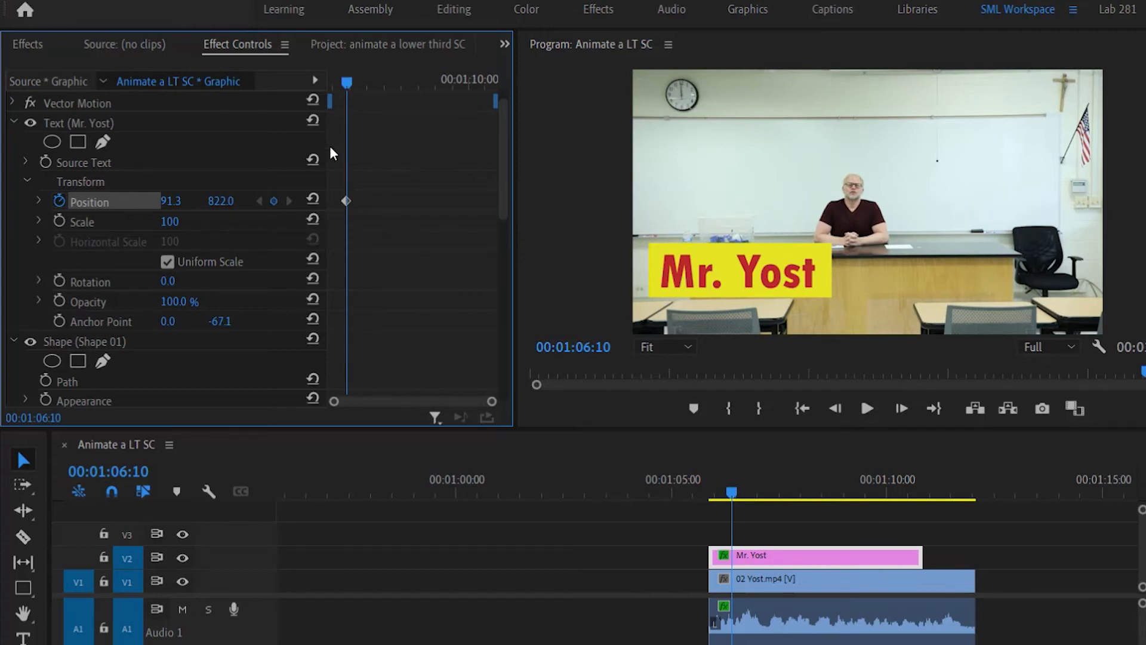
{"action": "key", "text": "Up"}
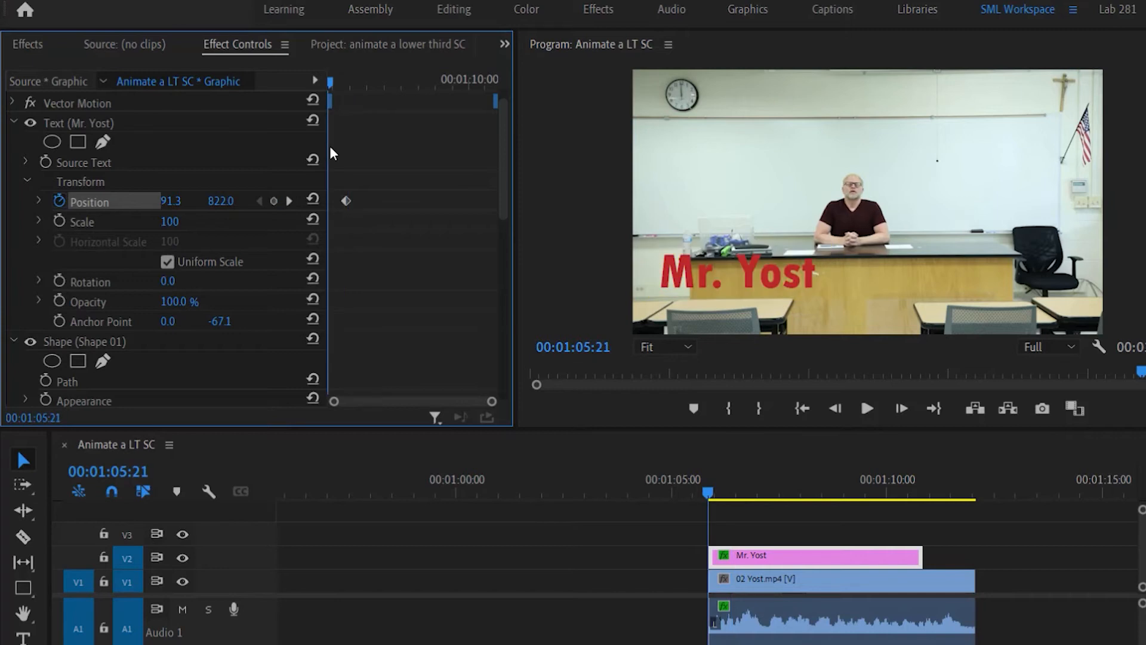
{"action": "left_click_drag", "start_coordinate": [171, 201], "coordinate": [34, 201]}
{"action": "key", "text": "space"}
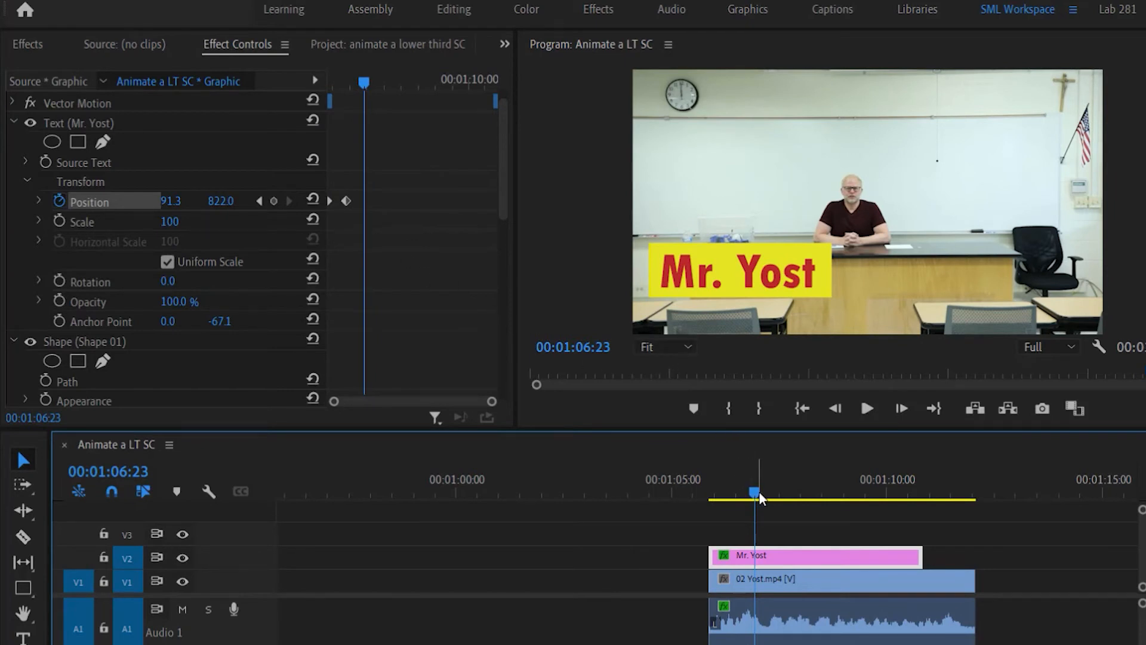
Shift the text's two Position keyframes so its slide-in starts at 00:01:06:10, where the rectangle's scale-up ends.
{"action": "scroll", "coordinate": [357, 269], "scroll_direction": "down", "scroll_amount": 5}
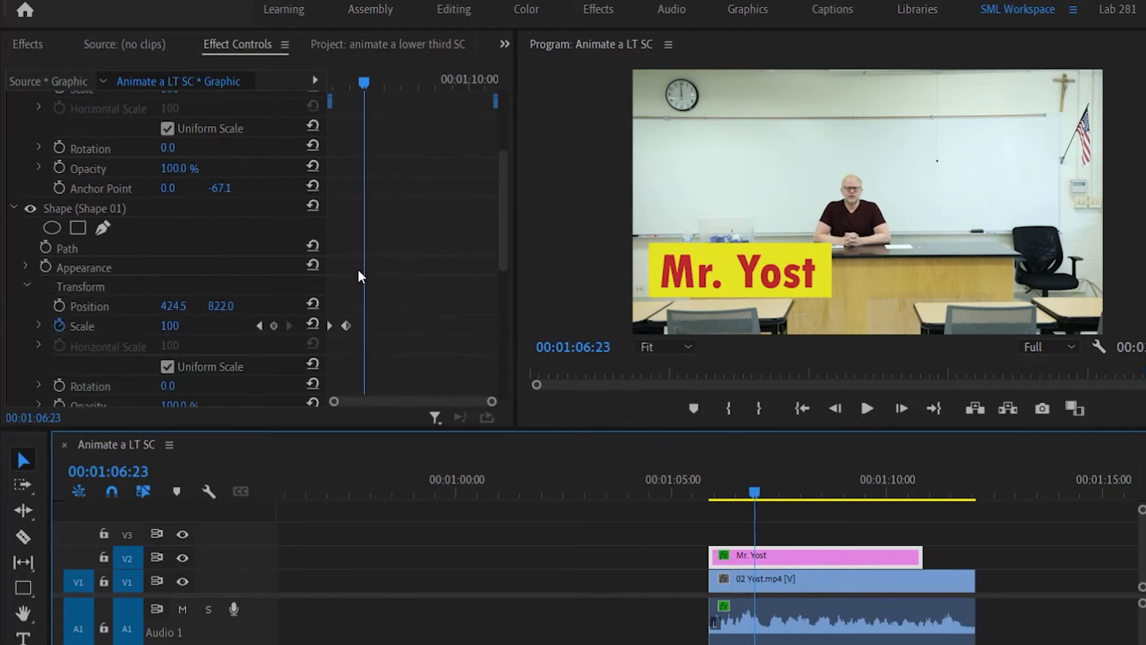
{"action": "left_click", "coordinate": [260, 326]}
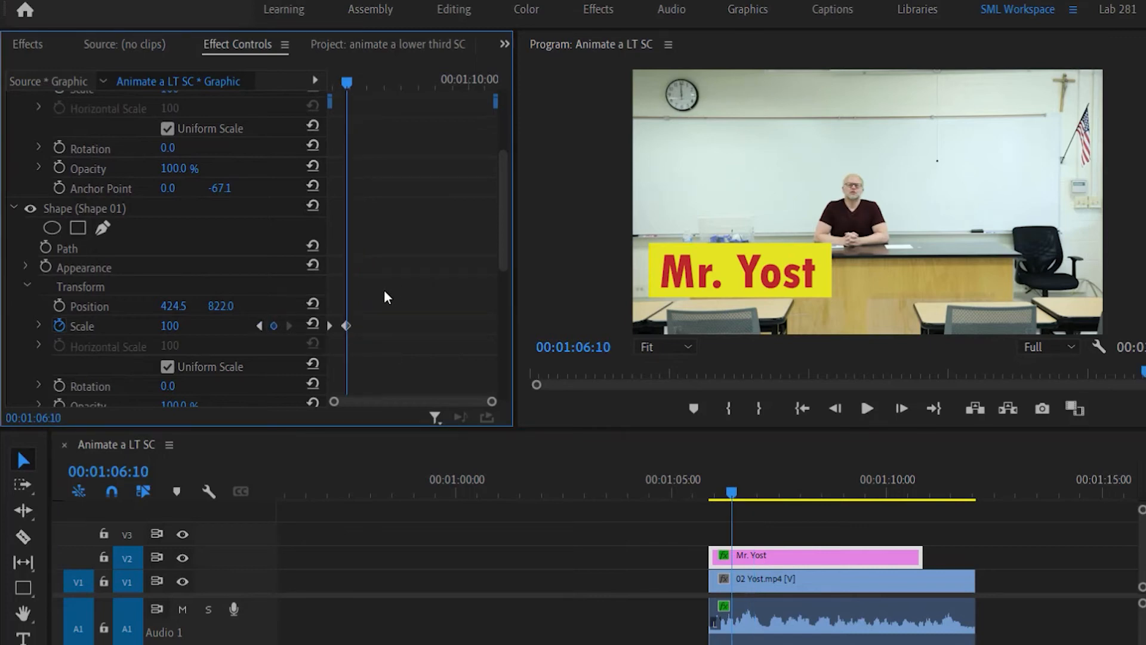
{"action": "scroll", "coordinate": [384, 288], "scroll_direction": "up", "scroll_amount": 4}
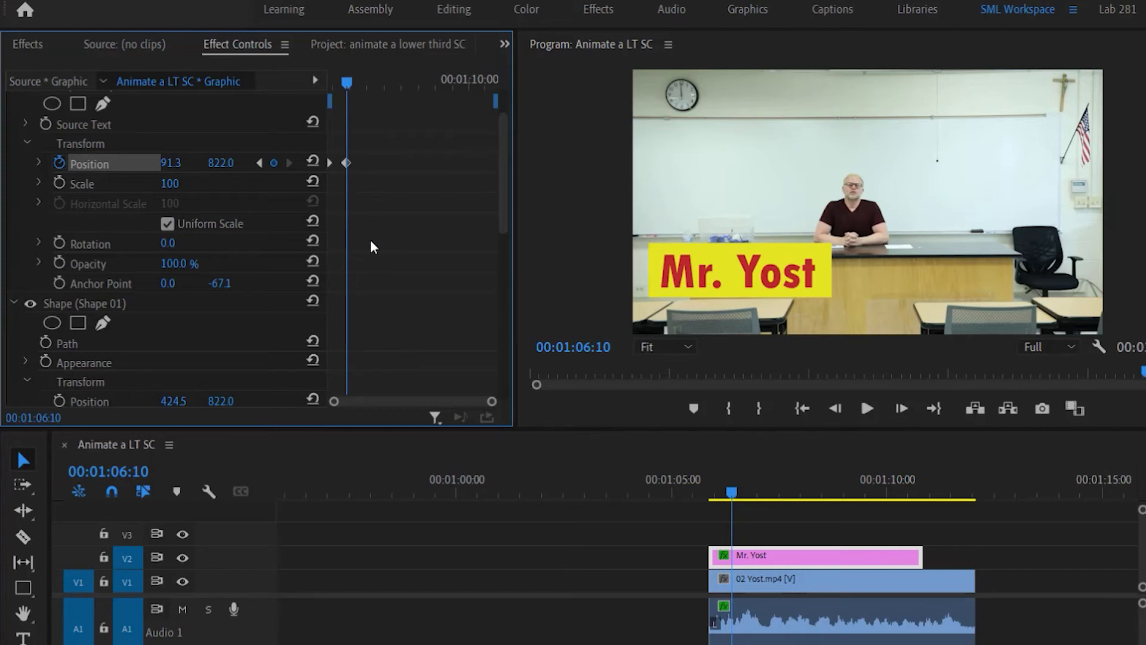
{"action": "key", "text": "grave"}
{"action": "left_click_drag", "start_coordinate": [529, 203], "coordinate": [493, 171]}
{"action": "key", "text": "grave"}
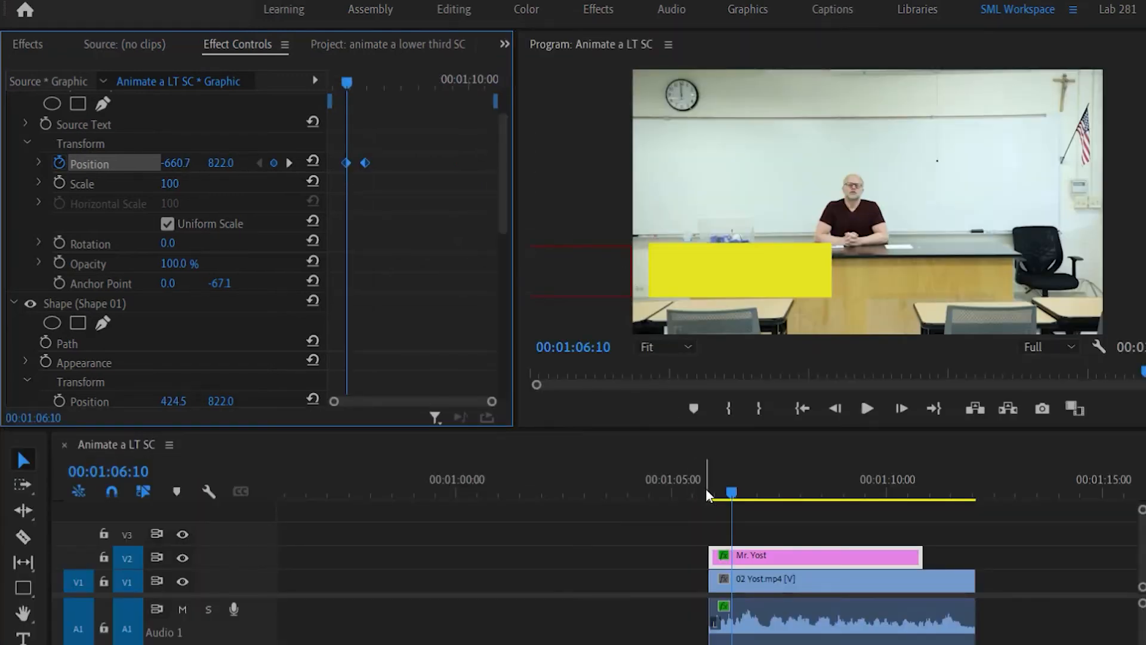
Play the rectangle's scale-up followed by the text's slide-in from the graphic's start.
{"action": "left_click", "coordinate": [705, 489]}
{"action": "key", "text": "space"}
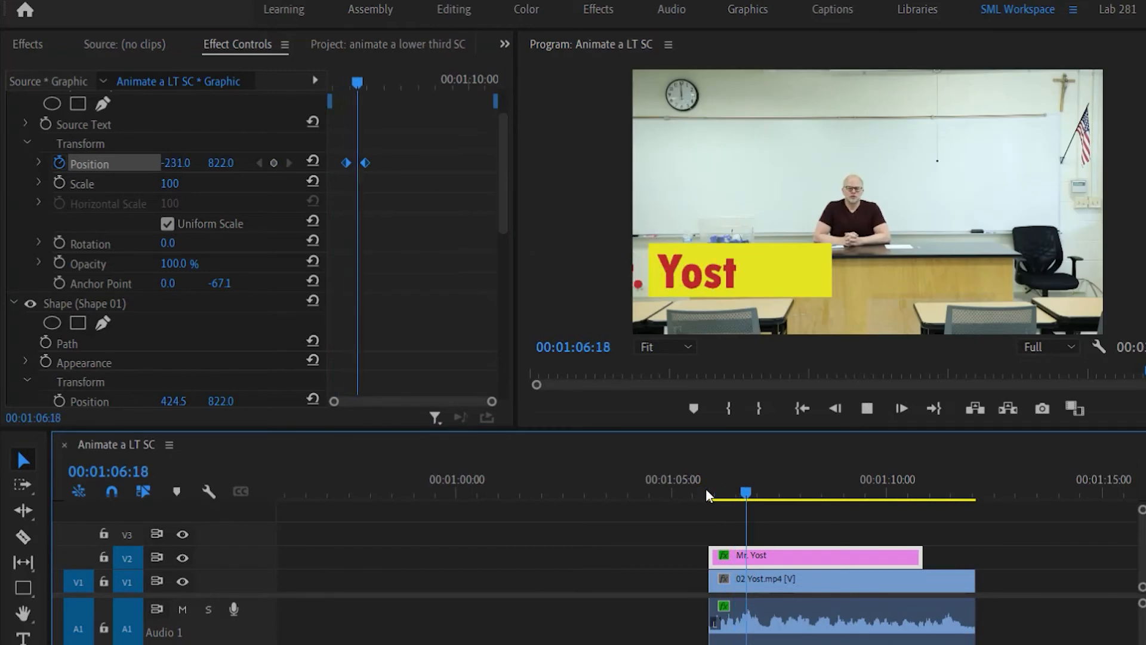
{"action": "key", "text": "space"}
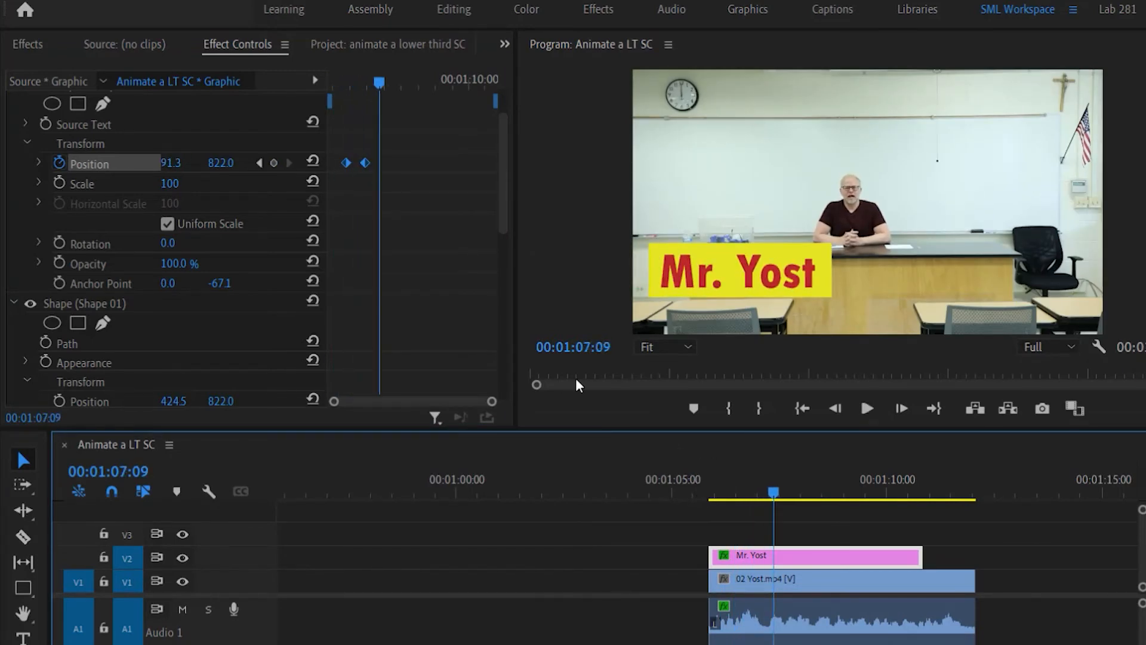
Apply Ease In and Ease Out temporal interpolation to the text's Position keyframes and Shape 01's Scale keyframes.
{"action": "key", "text": "grave"}
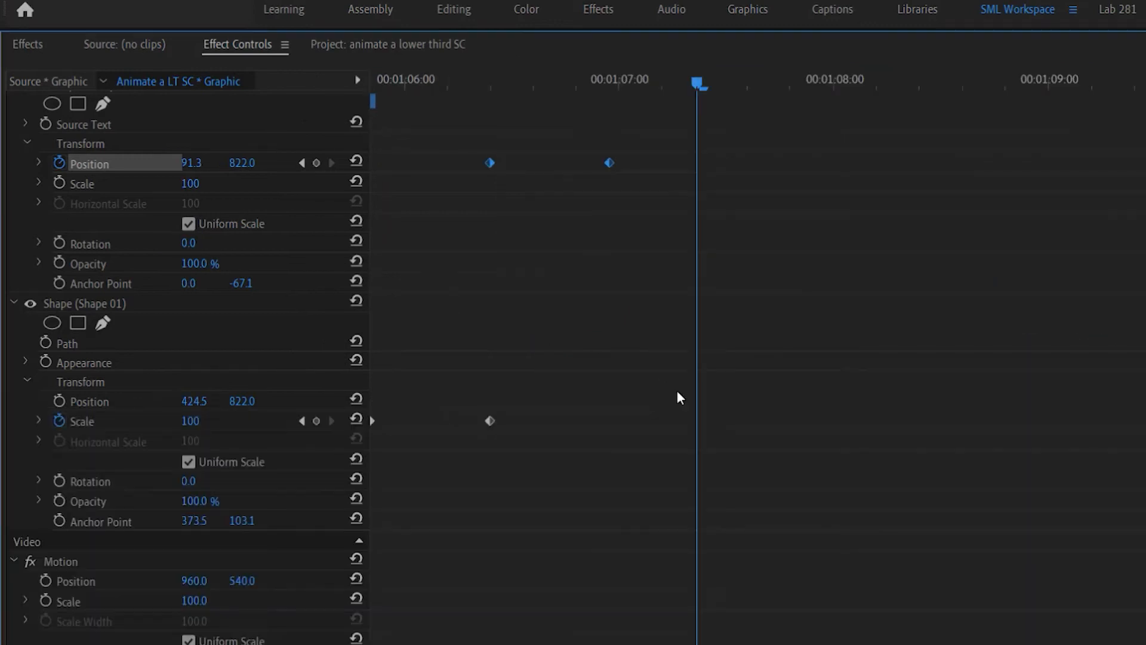
{"action": "left_click_drag", "start_coordinate": [667, 452], "coordinate": [376, 163]}
{"action": "right_click", "coordinate": [486, 164]}
{"action": "mouse_move", "coordinate": [591, 300]}
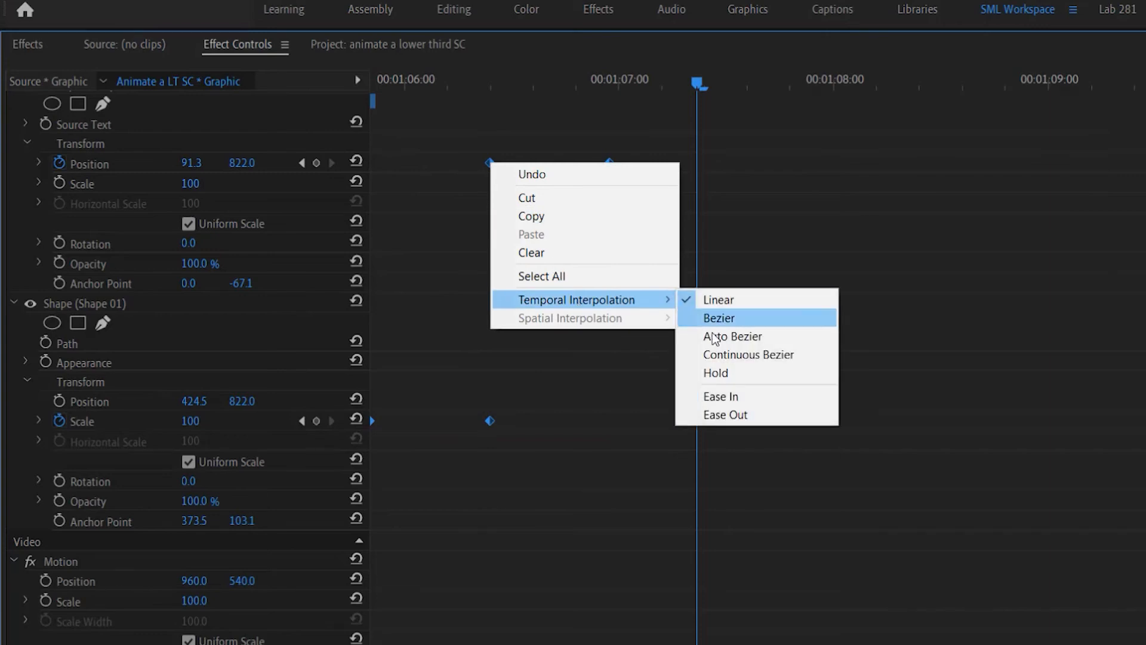
{"action": "left_click", "coordinate": [735, 397]}
{"action": "right_click", "coordinate": [489, 163]}
{"action": "mouse_move", "coordinate": [633, 303]}
{"action": "left_click", "coordinate": [739, 418]}
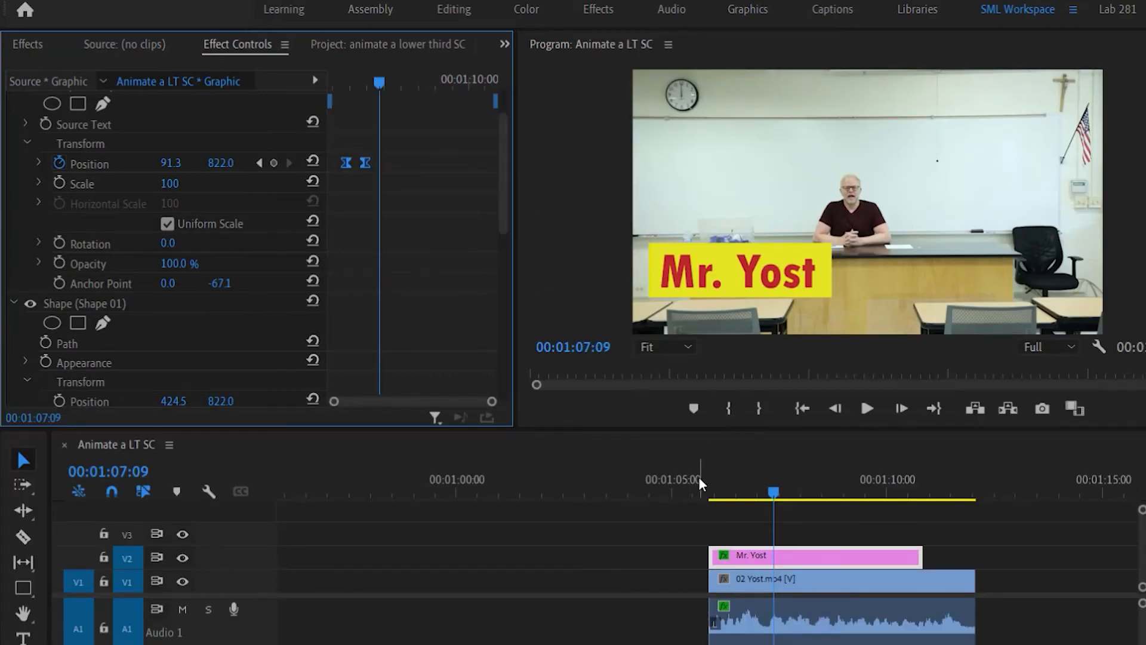
Play the eased rectangle and text entrance from the first frame of the graphic.
{"action": "key", "text": "Up"}
{"action": "key", "text": "space"}
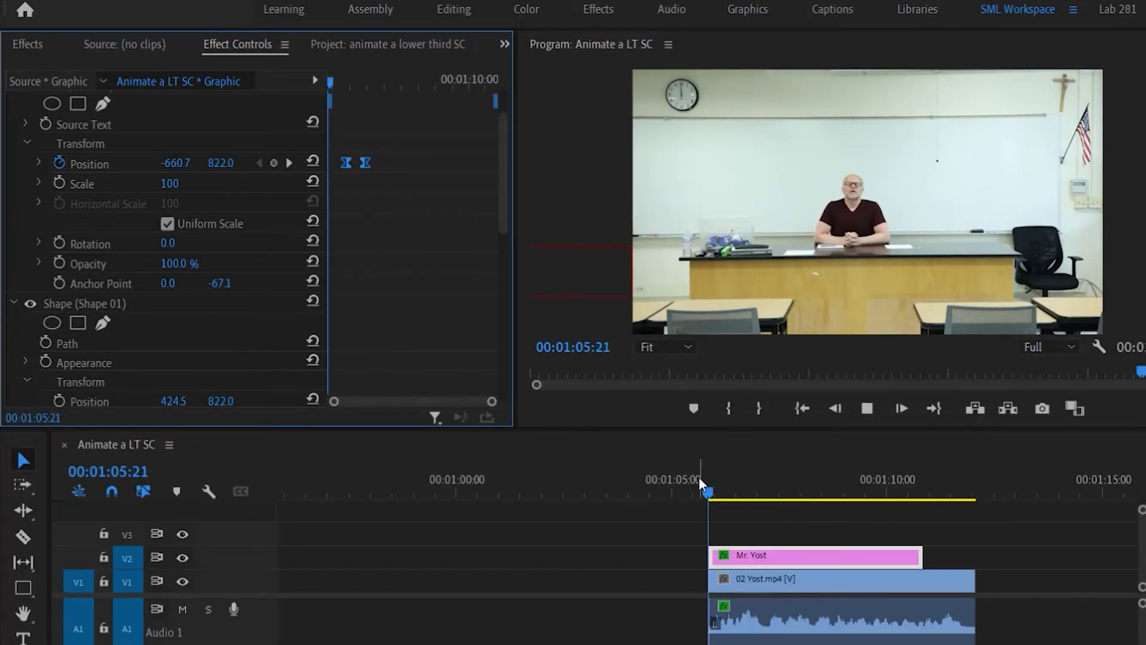
{"action": "key", "text": "space"}
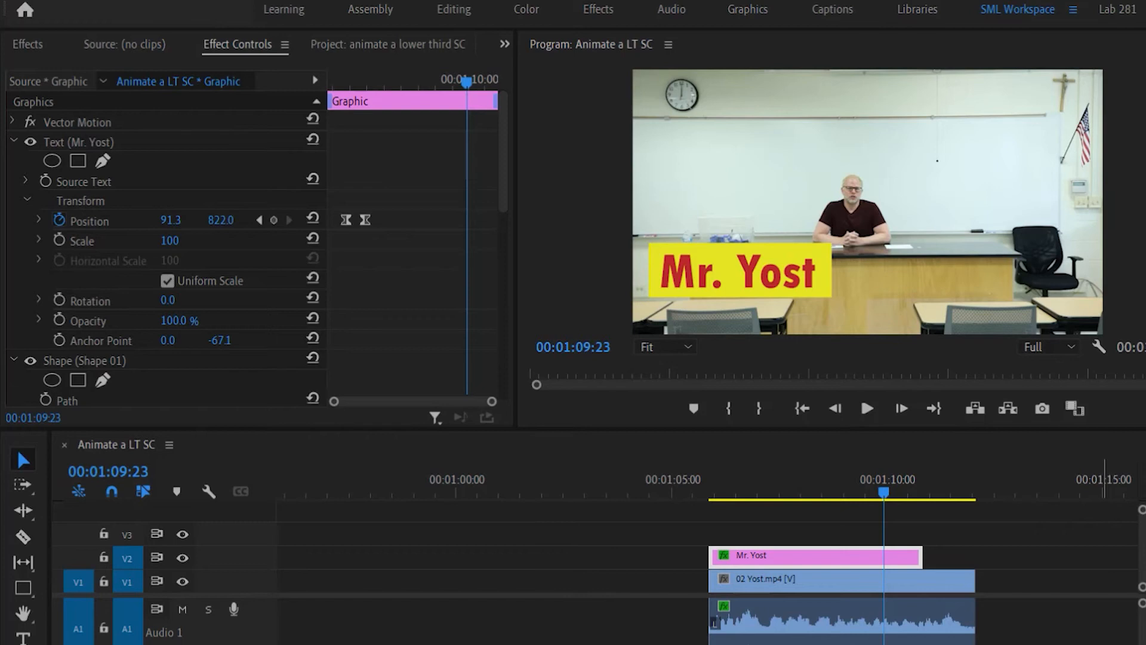
Try scaling the whole graphic with Vector Motion from its default anchor point, then restore the scale to 100.
{"action": "left_click", "coordinate": [13, 121]}
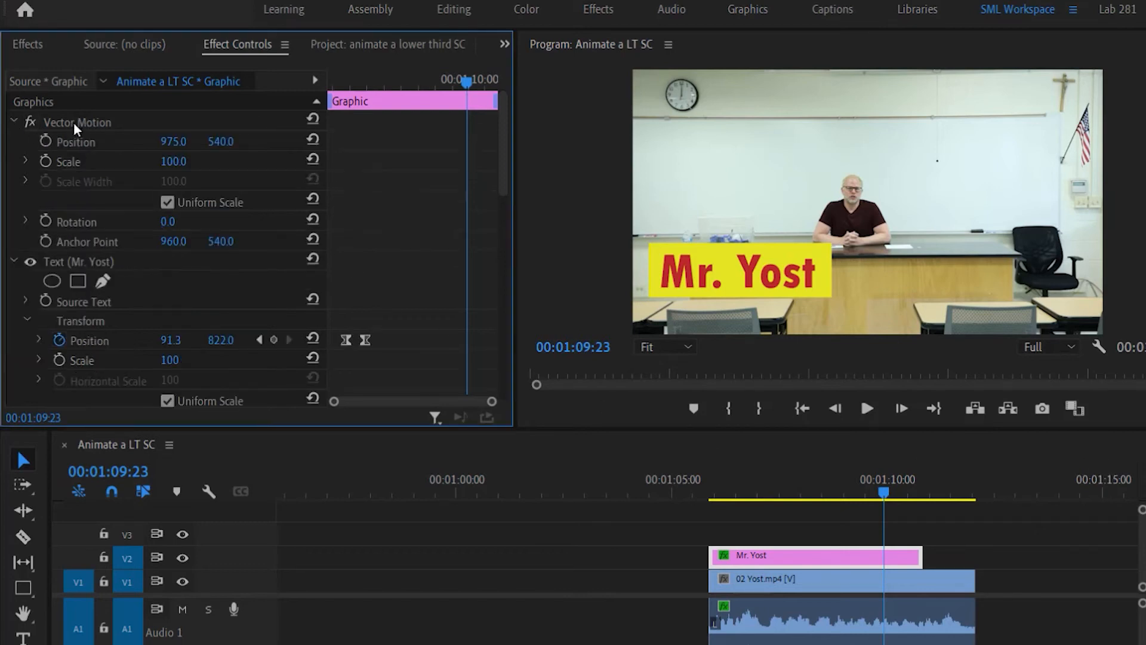
{"action": "mouse_move", "coordinate": [181, 166]}
{"action": "left_mouse_down"}
{"action": "mouse_move", "coordinate": [127, 166]}
{"action": "mouse_move", "coordinate": [184, 159]}
{"action": "left_mouse_up"}
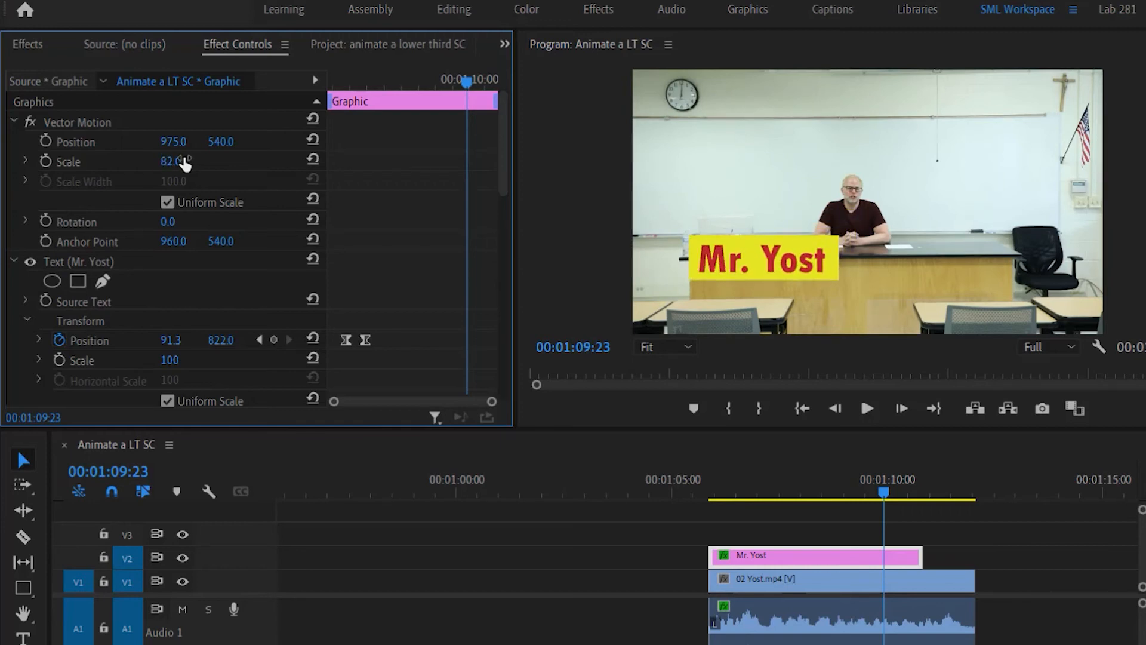
{"action": "left_click", "coordinate": [91, 123]}
{"action": "key", "text": "ctrl+z"}
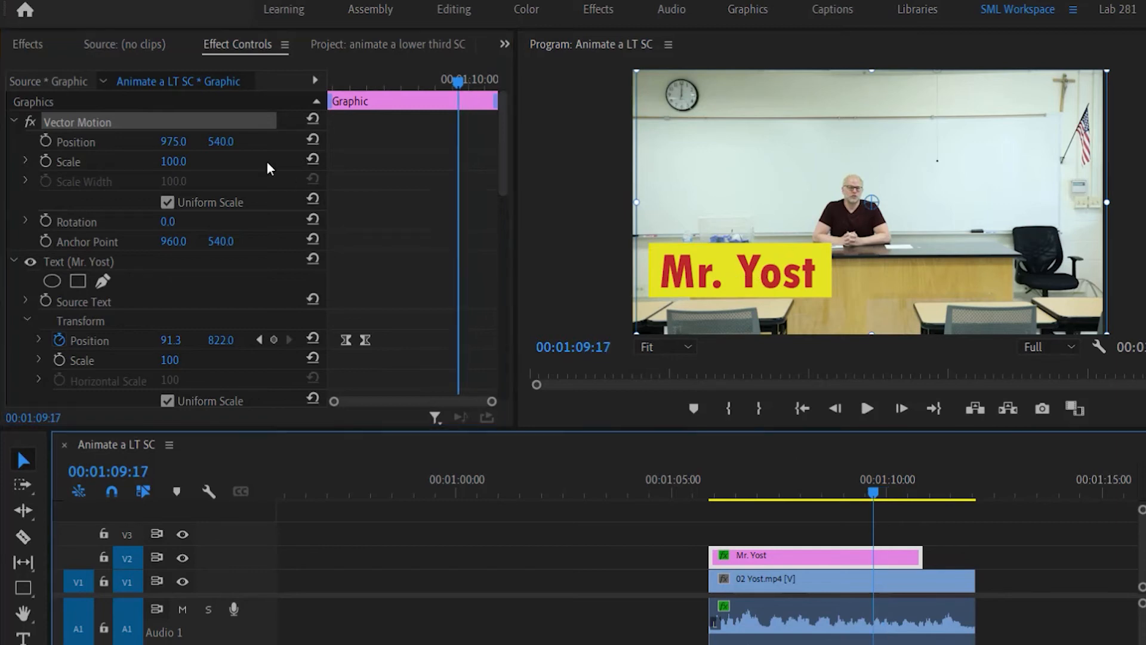
{"action": "mouse_move", "coordinate": [168, 162]}
{"action": "left_mouse_down"}
{"action": "mouse_move", "coordinate": [224, 162]}
{"action": "mouse_move", "coordinate": [108, 162]}
{"action": "mouse_move", "coordinate": [297, 161]}
{"action": "mouse_move", "coordinate": [167, 161]}
{"action": "left_mouse_up"}
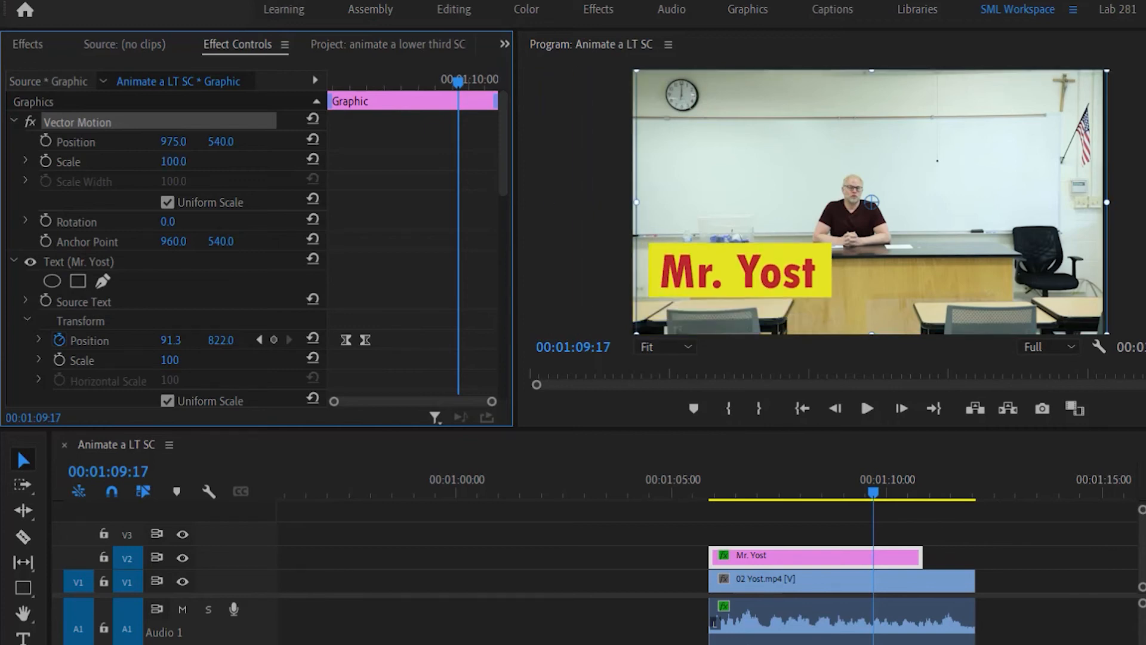
Move the Vector Motion anchor point to the centre of the yellow rectangle and test the scaling, returning Scale to 100.
{"action": "key", "text": "grave"}
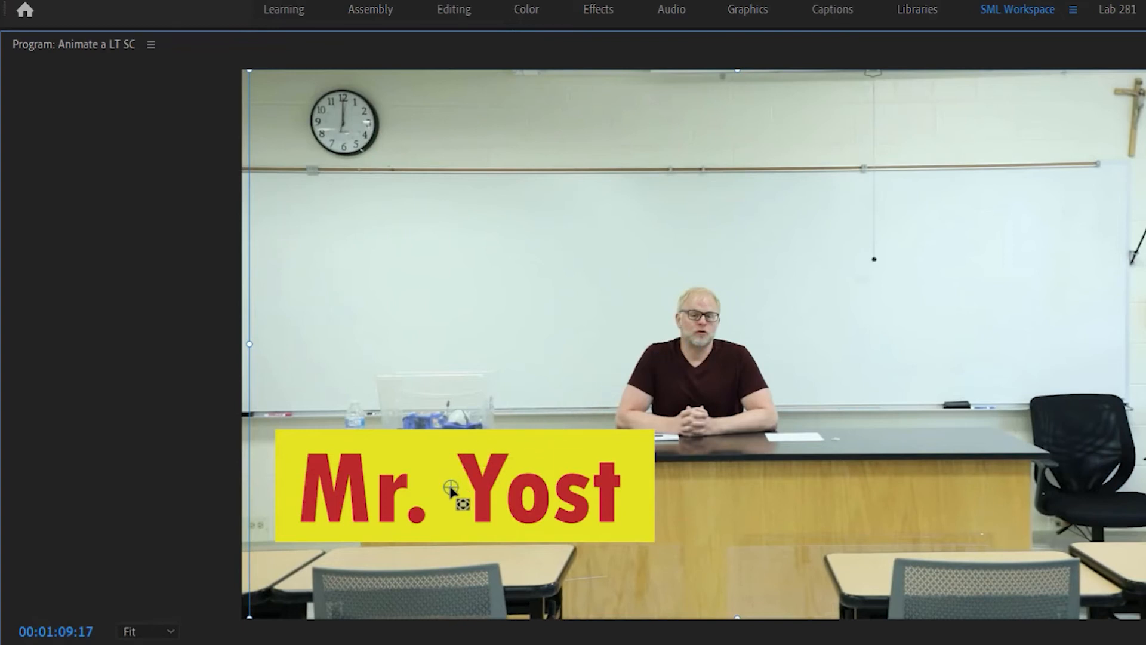
{"action": "key", "text": "grave"}
{"action": "left_click", "coordinate": [173, 161]}
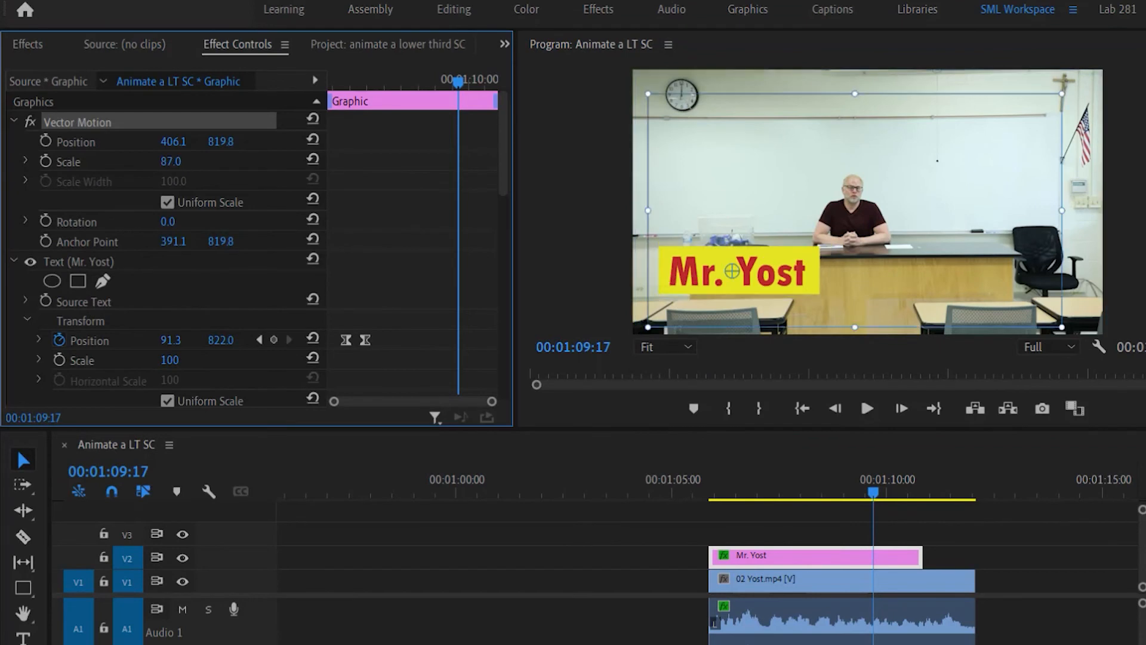
{"action": "type", "text": "40"}
{"action": "key", "text": "Return"}
{"action": "left_click_drag", "start_coordinate": [171, 162], "coordinate": [207, 161]}
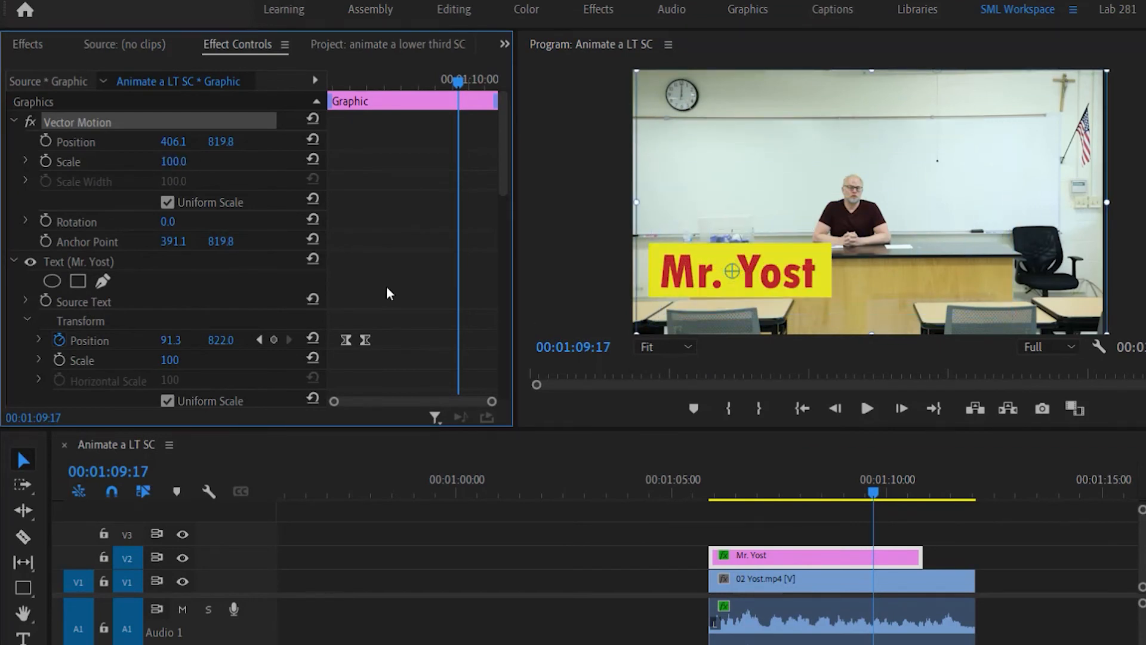
Keyframe Vector Motion Scale at 100 at 00:01:09:17 and at 0 on the graphic's last frame, 00:01:10:20.
{"action": "left_click", "coordinate": [46, 161]}
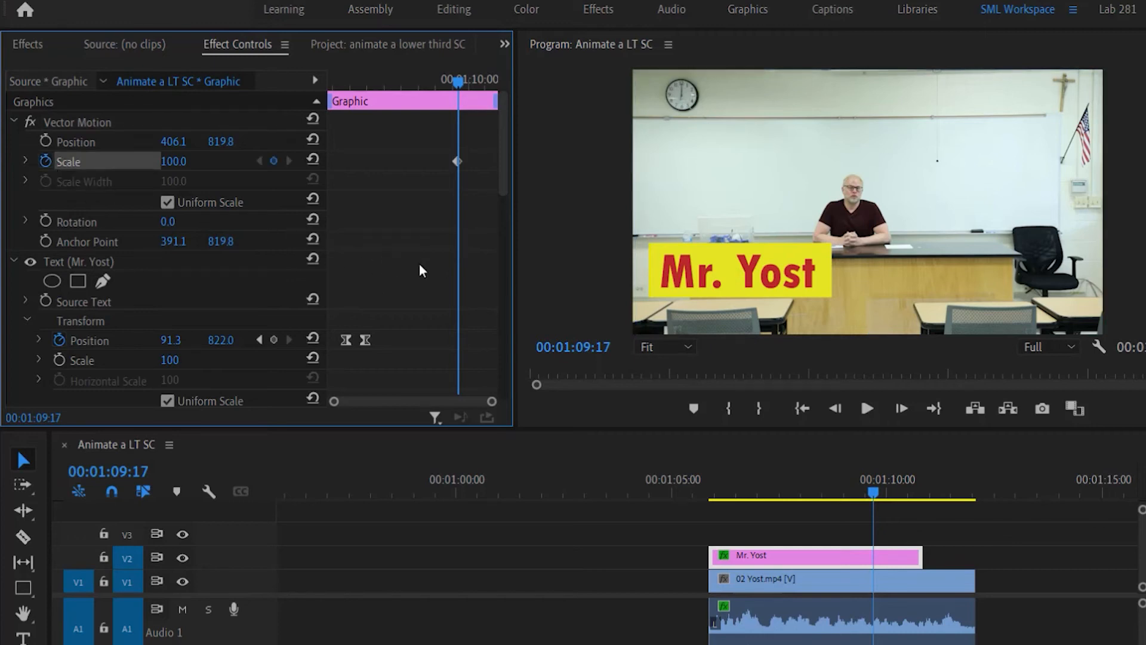
{"action": "key", "text": "Down"}
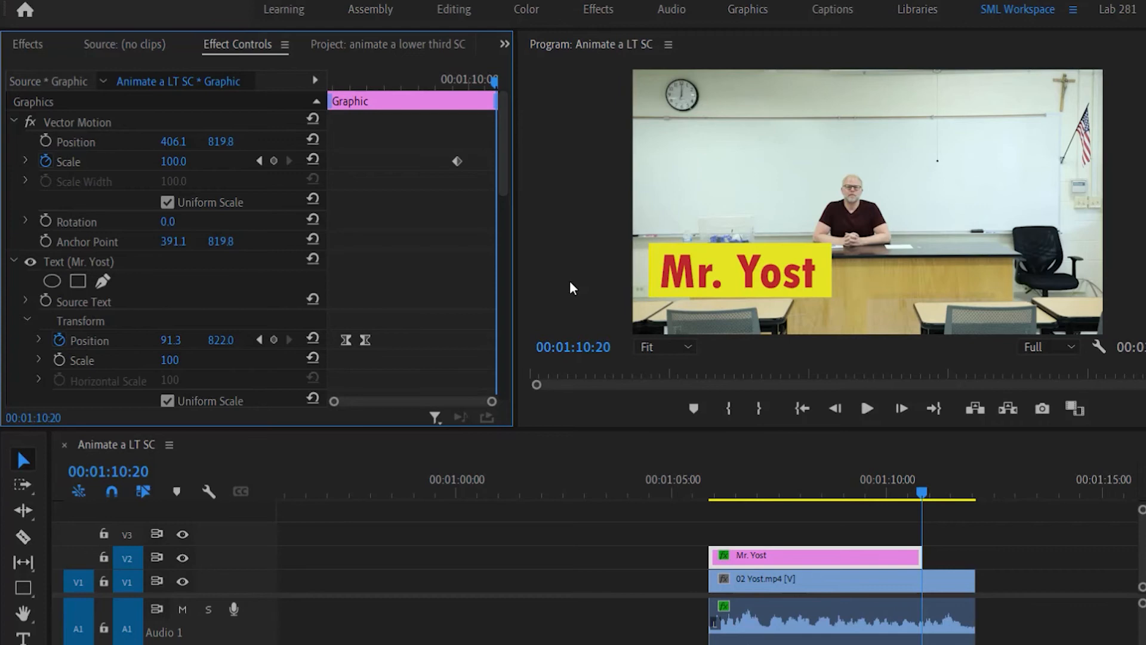
{"action": "left_click_drag", "start_coordinate": [191, 162], "coordinate": [132, 162]}
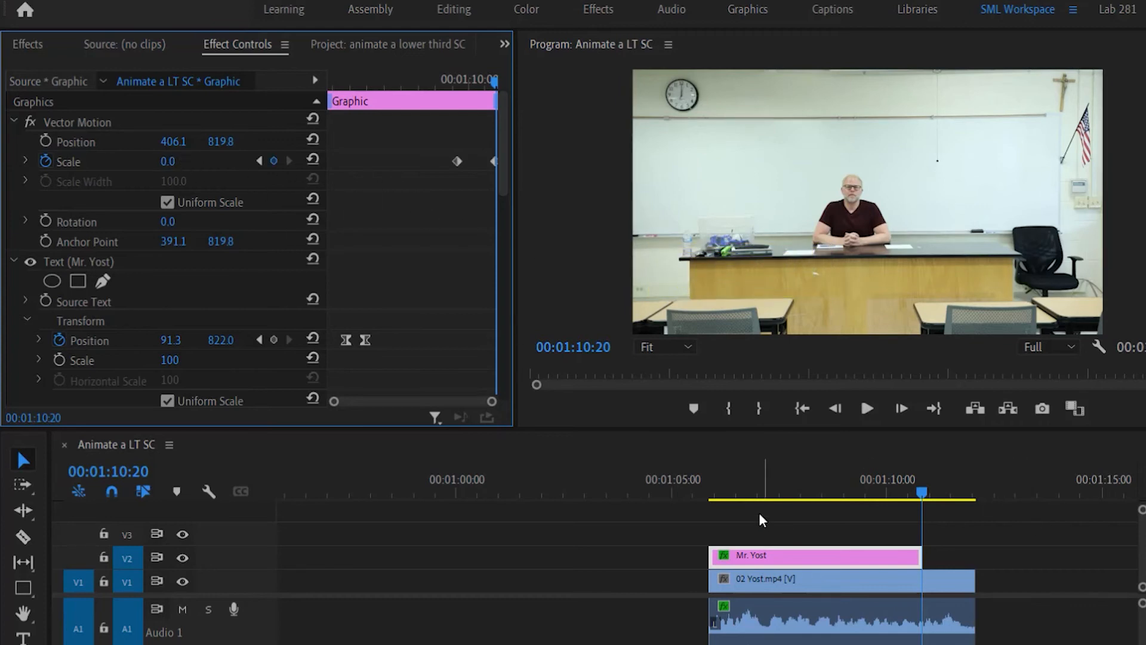
Play the graphic from its start through the scale-down exit.
{"action": "left_click", "coordinate": [712, 497]}
{"action": "key", "text": "space"}
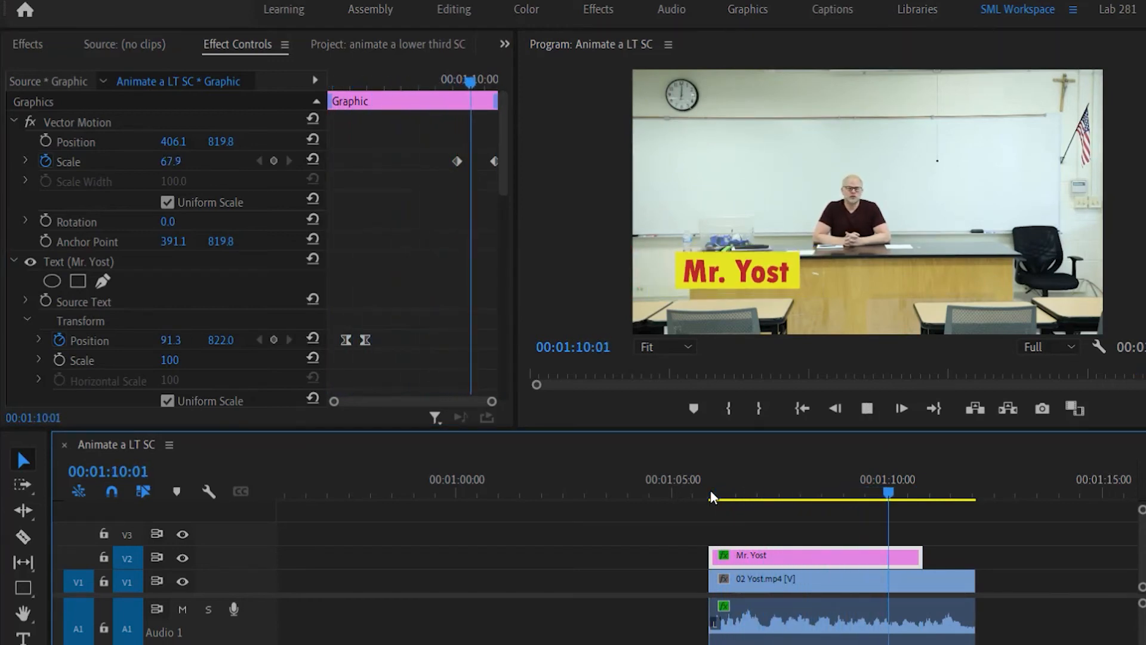
{"action": "key", "text": "space"}
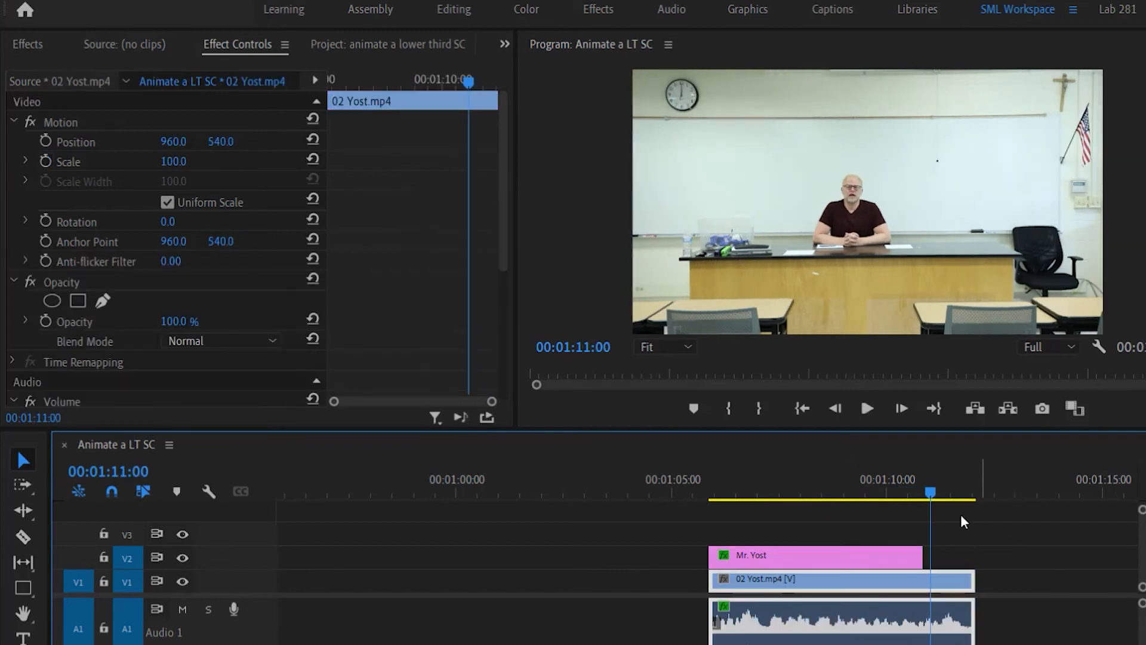
Move Vector Motion's first Scale keyframe to about midway between 00:01:10:00 and the clip end, and apply Ease In and Ease Out to both keyframes.
{"action": "left_click", "coordinate": [898, 493]}
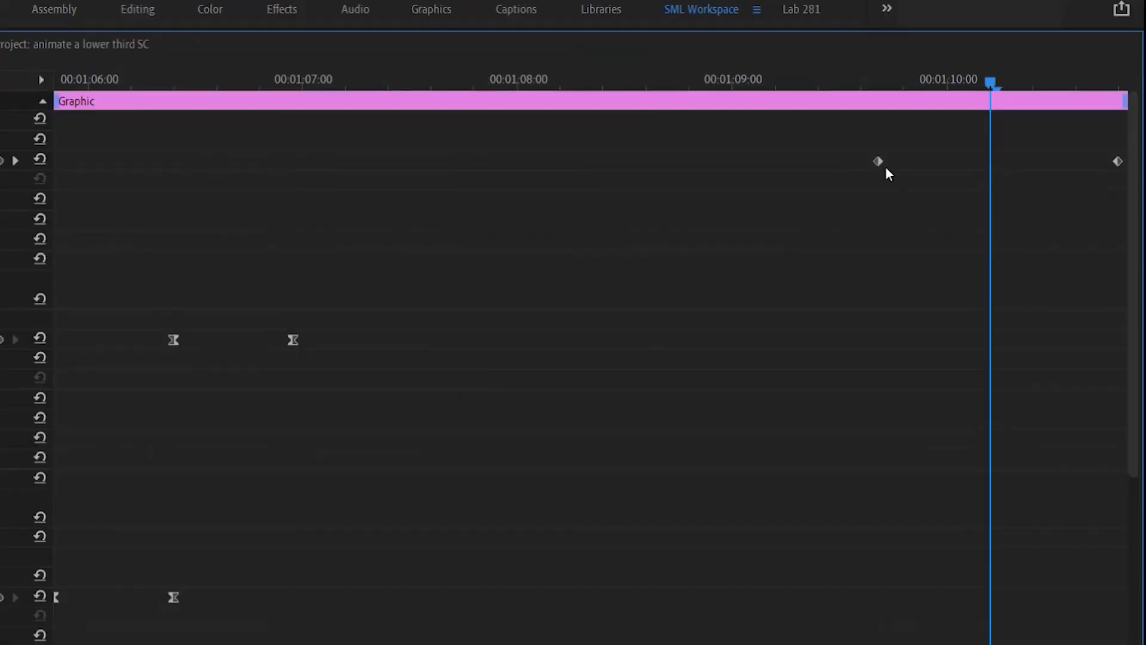
{"action": "left_click_drag", "start_coordinate": [878, 161], "coordinate": [1122, 178]}
{"action": "right_click", "coordinate": [1041, 161]}
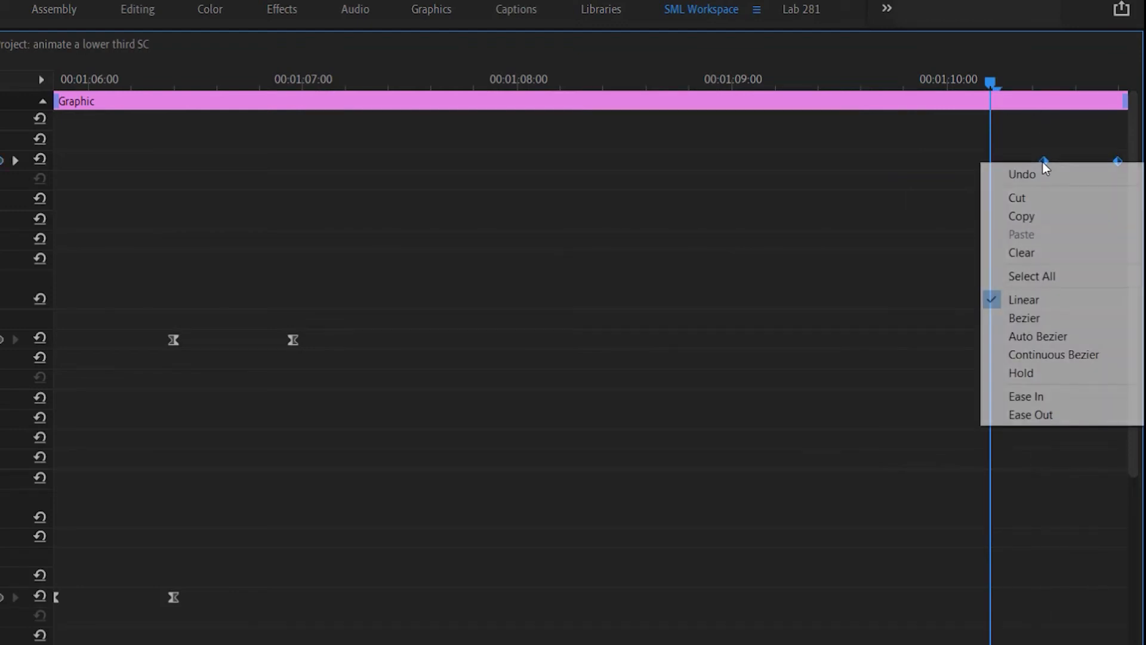
{"action": "left_click", "coordinate": [1075, 394]}
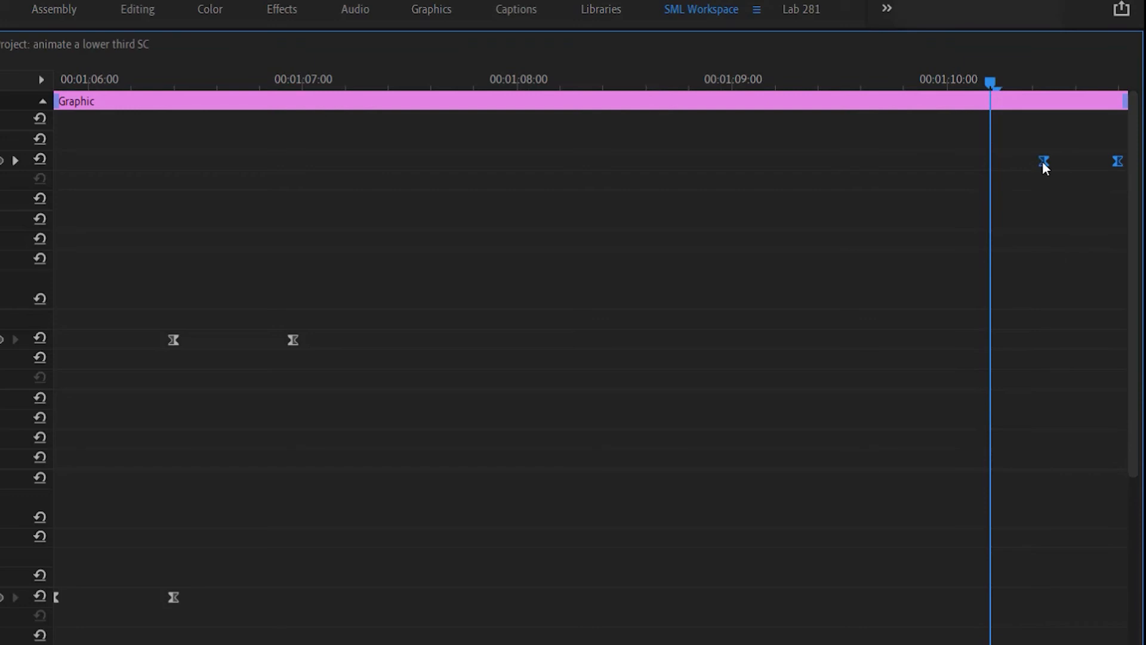
{"action": "right_click", "coordinate": [1043, 162]}
{"action": "left_click", "coordinate": [1035, 413]}
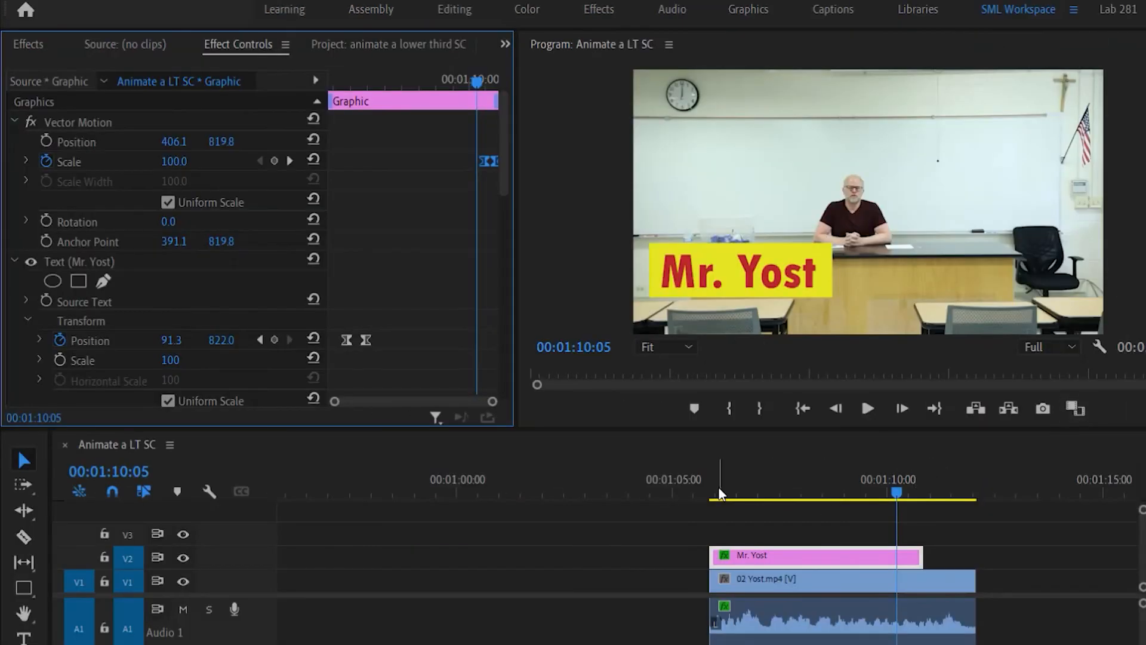
Play the graphic from its start to review the shortened, eased exit.
{"action": "left_click", "coordinate": [713, 493]}
{"action": "key", "text": "space"}
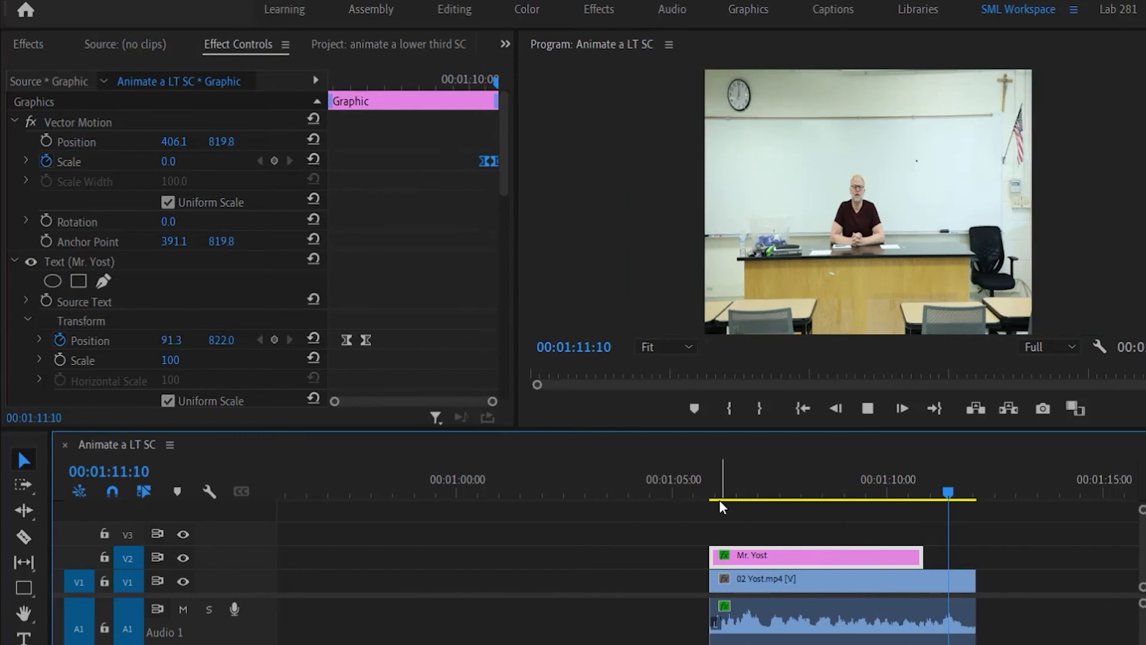
{"action": "key", "text": "space"}
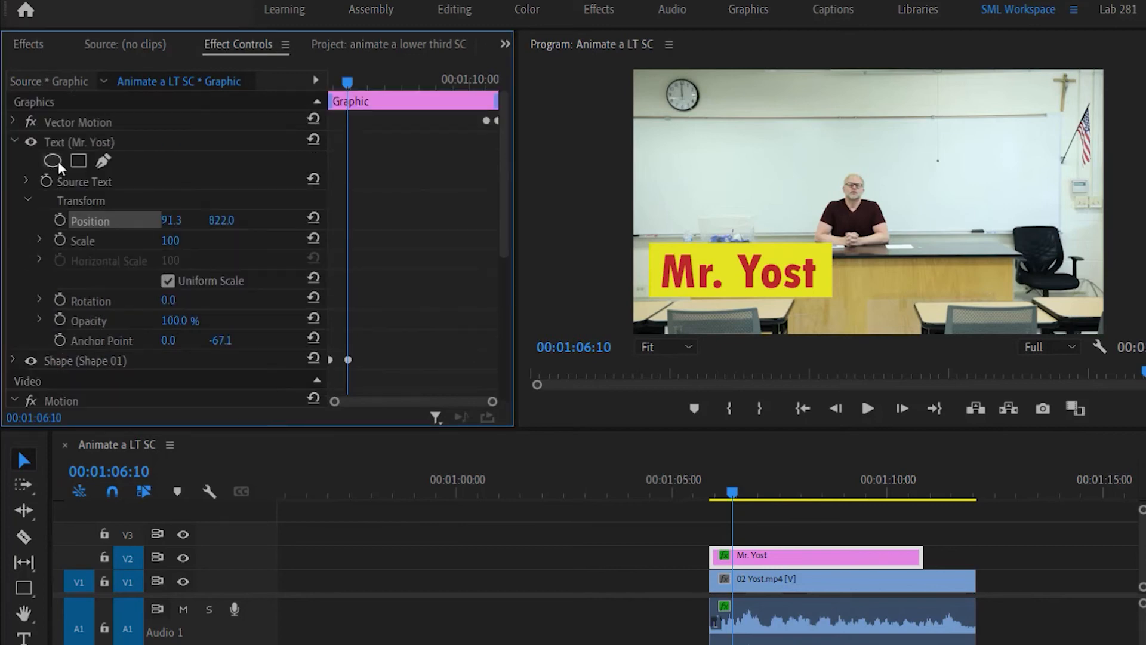
Try scaling the name text from its left-edge anchor point, then undo the scaling.
{"action": "left_click", "coordinate": [70, 142]}
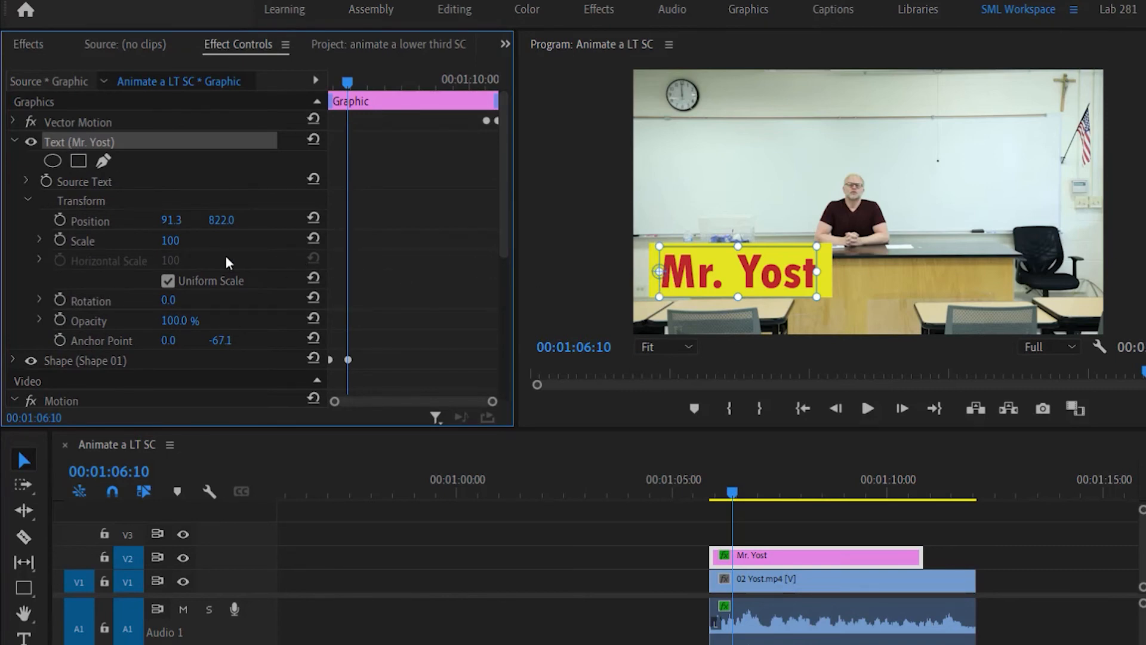
{"action": "mouse_move", "coordinate": [170, 240]}
{"action": "left_mouse_down"}
{"action": "mouse_move", "coordinate": [113, 240]}
{"action": "mouse_move", "coordinate": [176, 239]}
{"action": "mouse_move", "coordinate": [161, 240]}
{"action": "left_mouse_up"}
{"action": "key", "text": "ctrl+z"}
Move the name text's anchor point to the bottom centre of its bounding box and test its scaling from there.
{"action": "key", "text": "grave"}
{"action": "left_click_drag", "start_coordinate": [345, 490], "coordinate": [462, 540]}
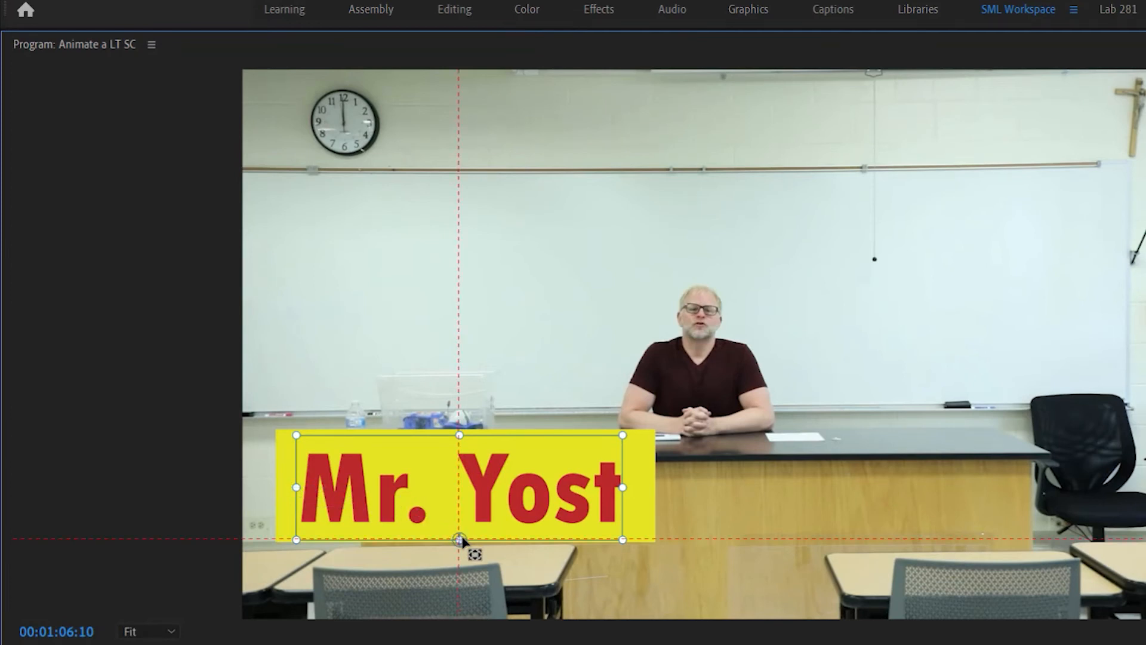
{"action": "key", "text": "grave"}
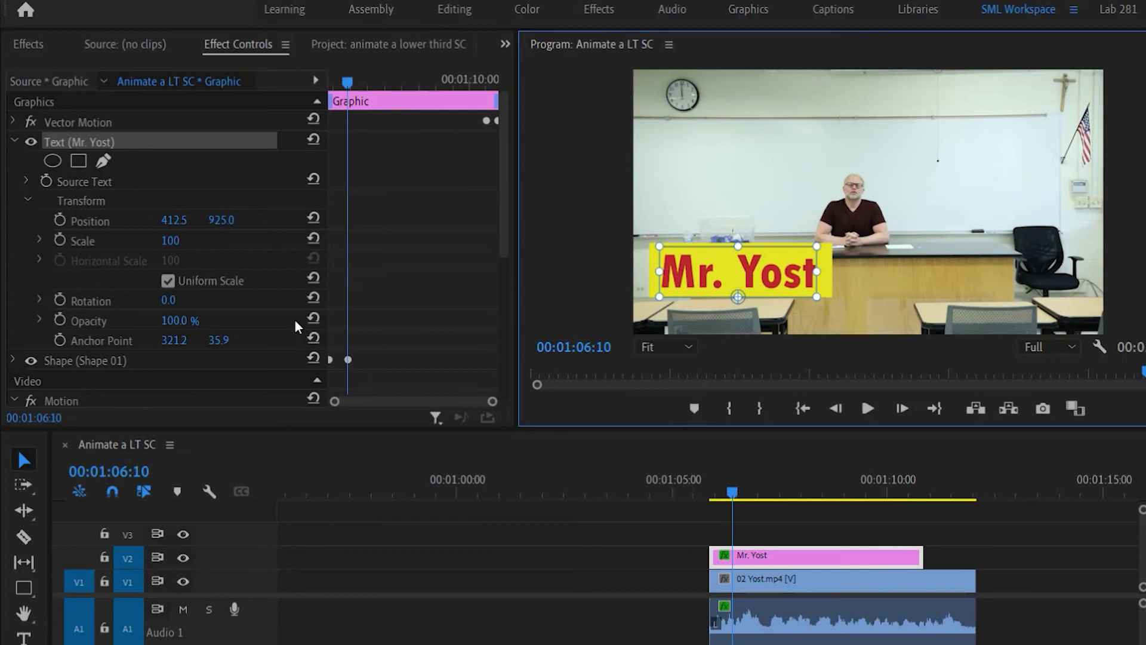
{"action": "mouse_move", "coordinate": [169, 241]}
{"action": "left_mouse_down"}
{"action": "mouse_move", "coordinate": [110, 242]}
{"action": "mouse_move", "coordinate": [166, 242]}
{"action": "left_mouse_up"}
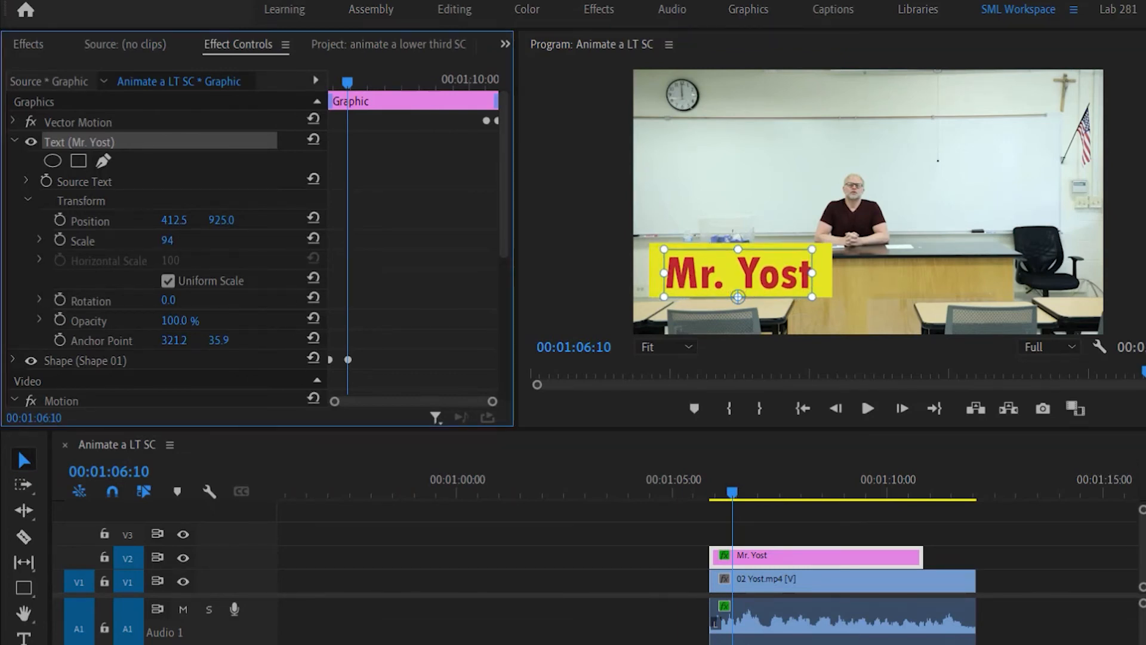
{"action": "left_click", "coordinate": [234, 284]}
{"action": "left_click", "coordinate": [242, 280]}
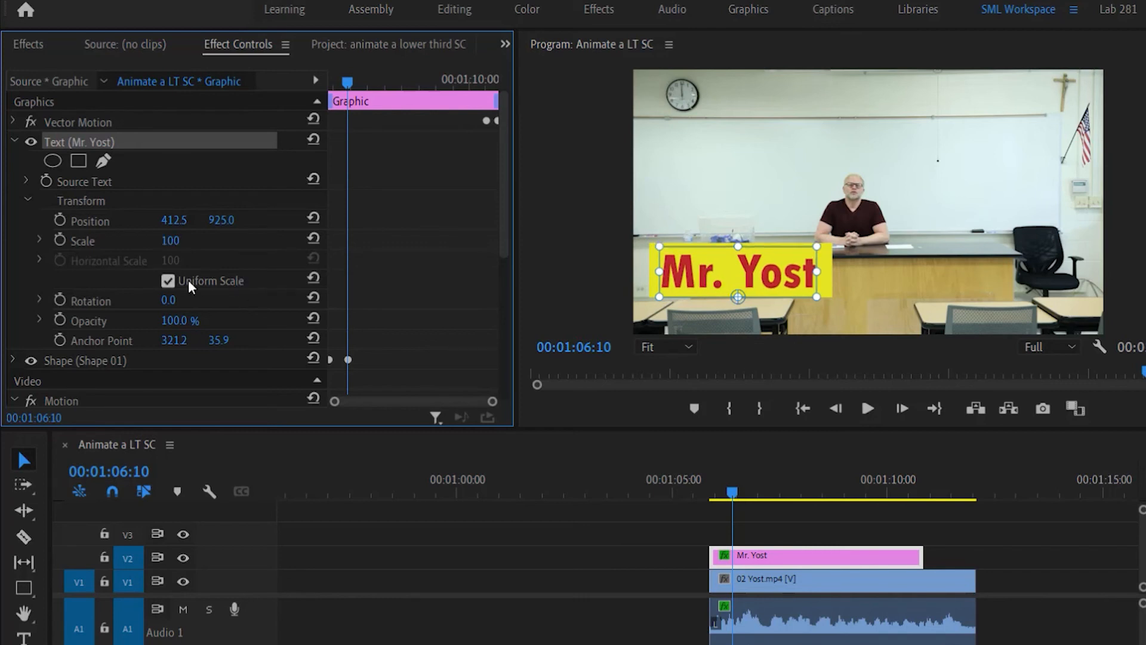
Turn off Uniform Scale for the text and keyframe its Vertical Scale at 100 at 00:01:06:22.
{"action": "left_click", "coordinate": [169, 280]}
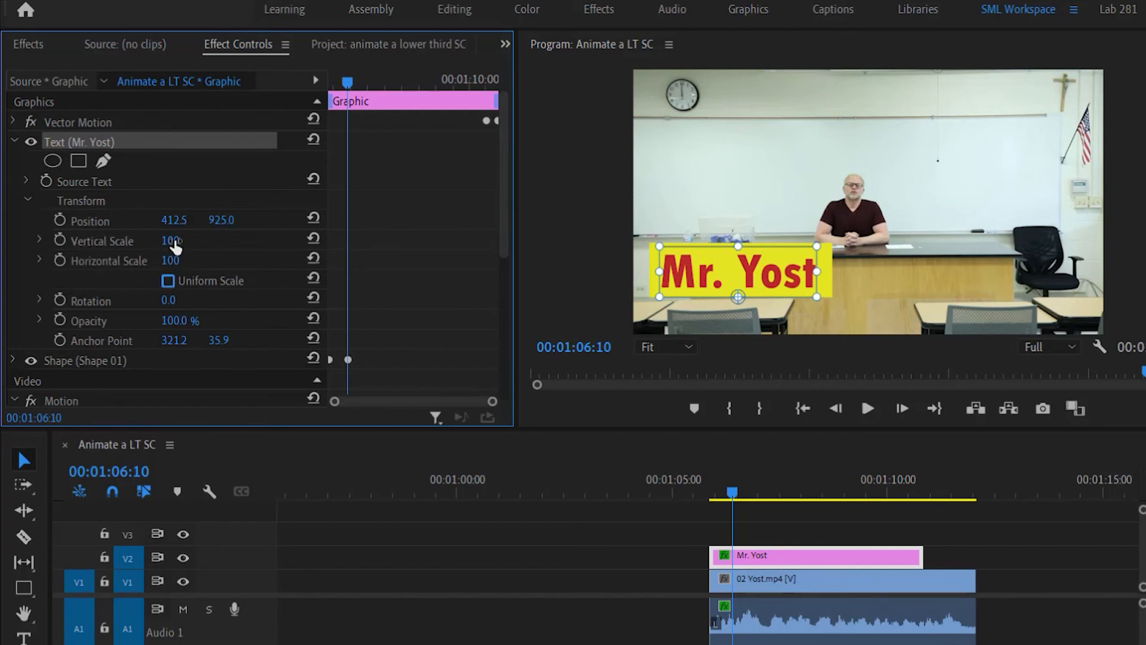
{"action": "left_click_drag", "start_coordinate": [175, 262], "coordinate": [114, 244]}
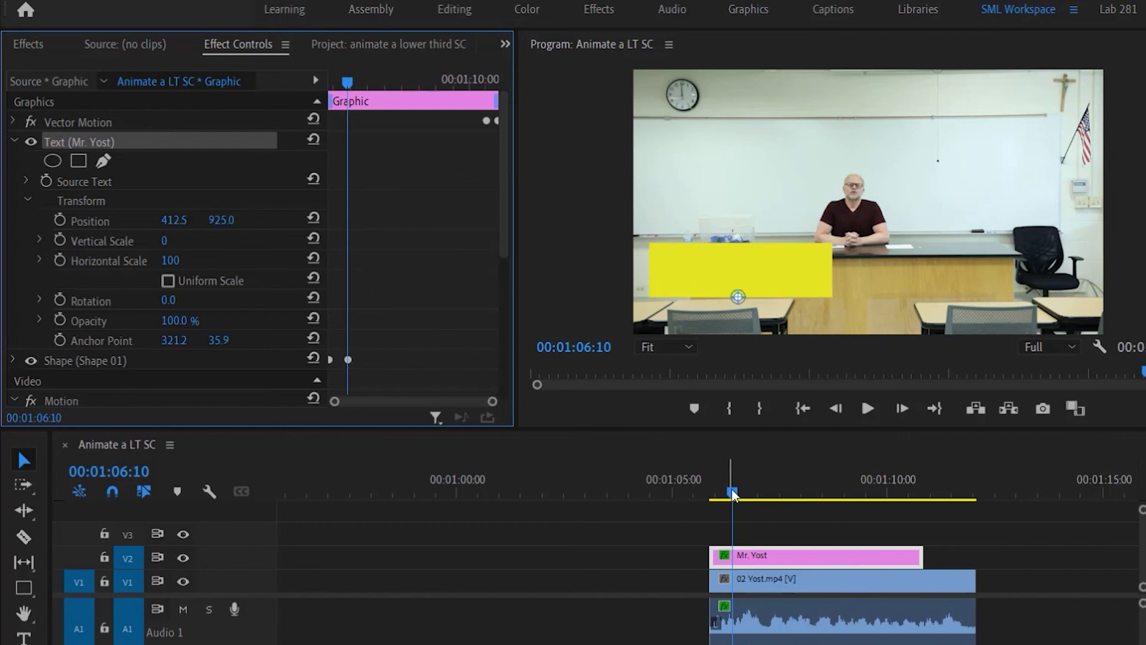
{"action": "left_click_drag", "start_coordinate": [734, 493], "coordinate": [754, 494]}
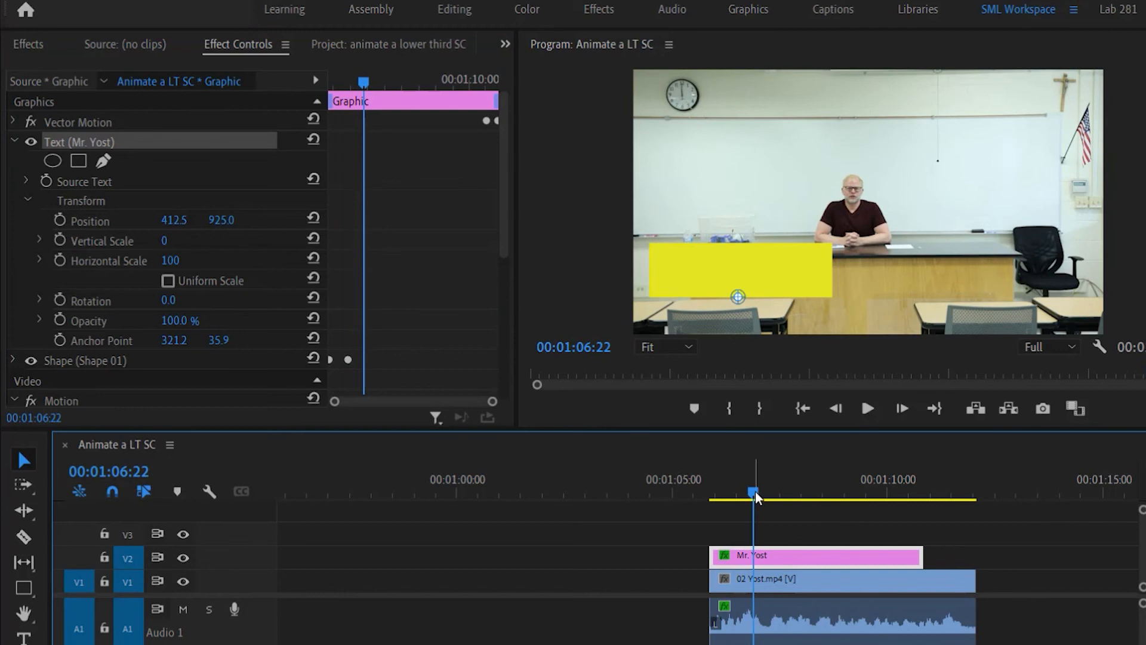
{"action": "left_click", "coordinate": [167, 240]}
{"action": "type", "text": "100"}
{"action": "key", "text": "Return"}
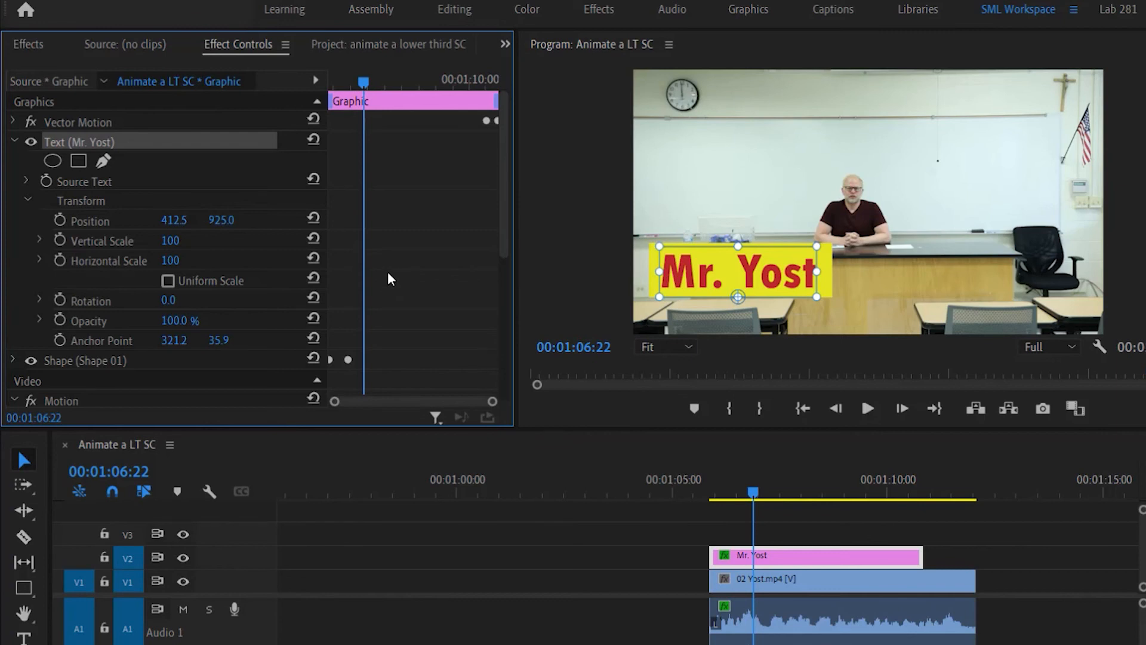
{"action": "left_click", "coordinate": [60, 240]}
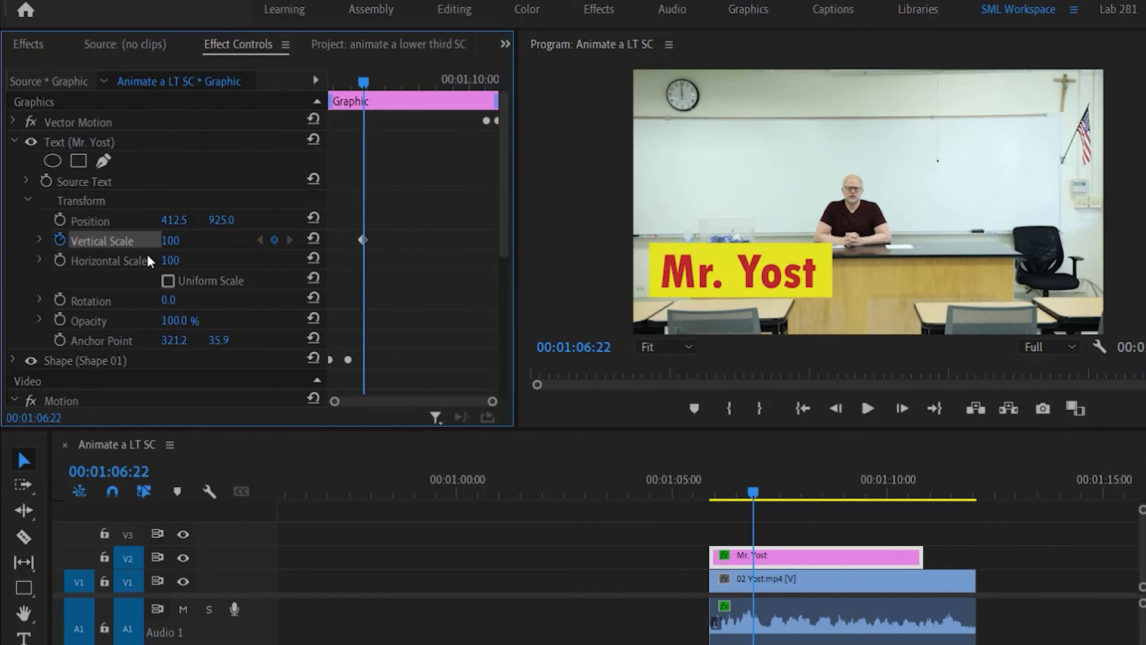
Add a Vertical Scale keyframe of 0 to the text at 00:01:06:10, where the rectangle's scale-up ends.
{"action": "scroll", "coordinate": [258, 342], "scroll_direction": "down", "scroll_amount": 3}
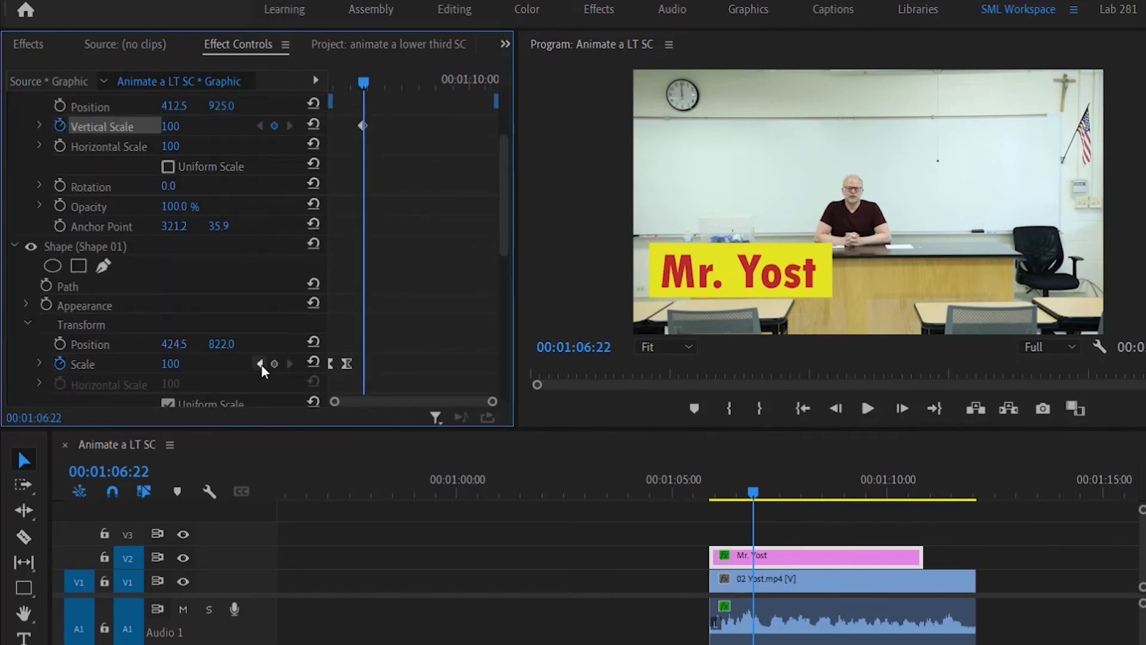
{"action": "left_click", "coordinate": [261, 363]}
{"action": "scroll", "coordinate": [258, 341], "scroll_direction": "up", "scroll_amount": 2}
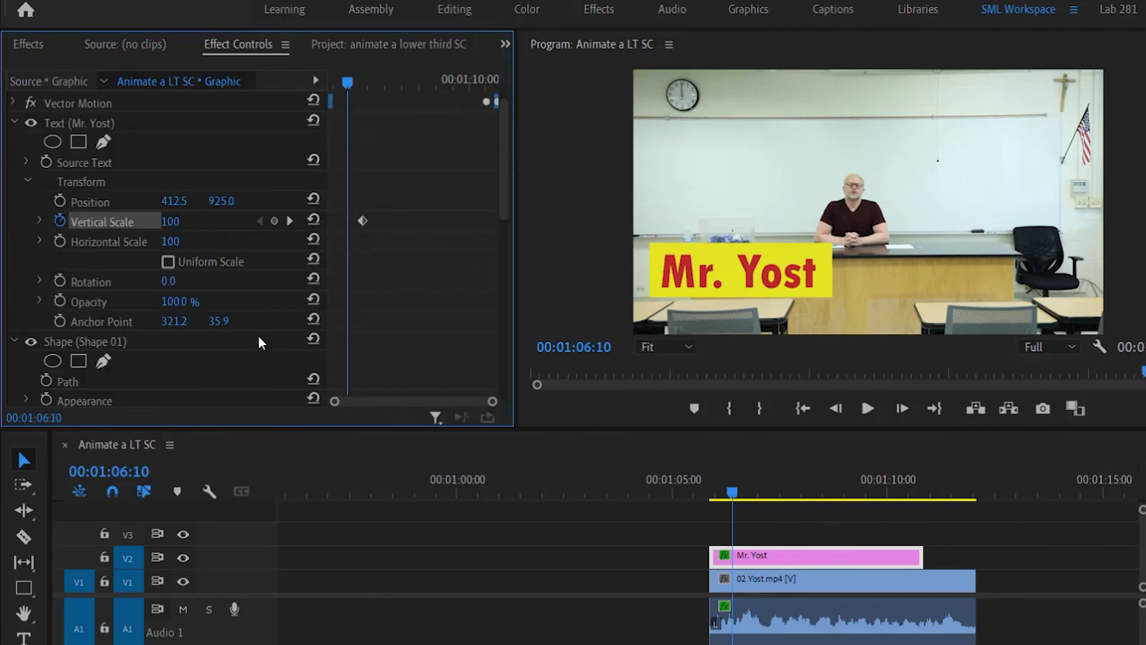
{"action": "left_click", "coordinate": [173, 221]}
{"action": "type", "text": "0"}
{"action": "key", "text": "Return"}
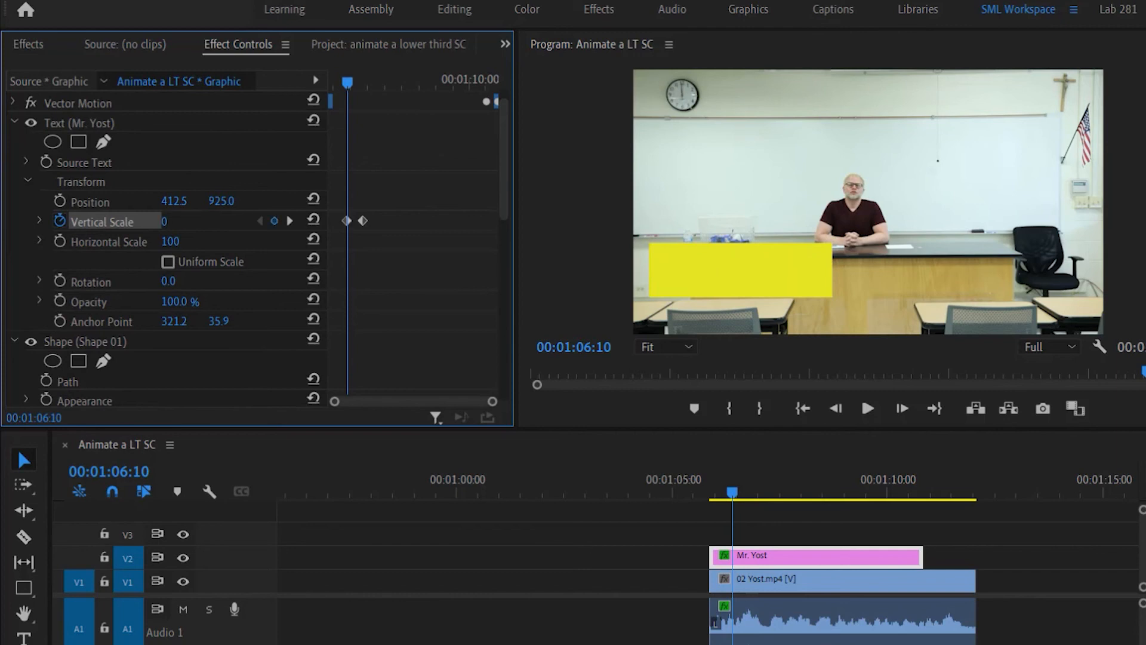
Apply Ease In and Ease Out to both of the text's Vertical Scale keyframes.
{"action": "left_click_drag", "start_coordinate": [338, 222], "coordinate": [358, 220]}
{"action": "right_click", "coordinate": [362, 220]}
{"action": "left_click", "coordinate": [411, 453]}
{"action": "right_click", "coordinate": [365, 217]}
{"action": "left_click", "coordinate": [431, 470]}
Play the rectangle's scale-up and the text's vertical growth from the graphic's start.
{"action": "left_click", "coordinate": [712, 494]}
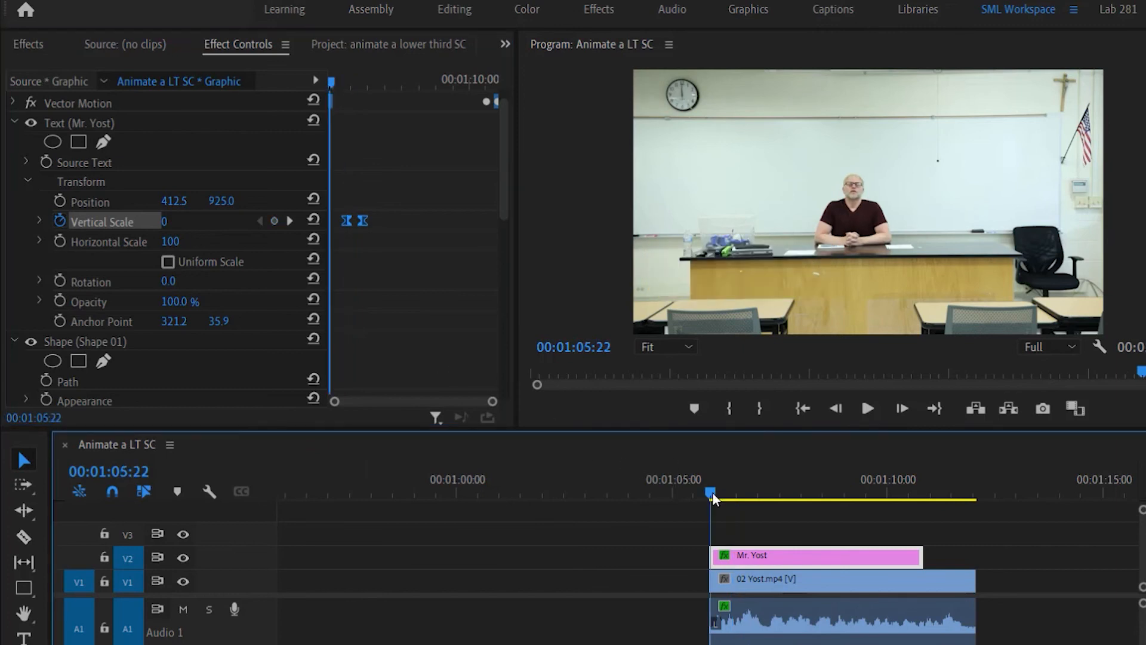
{"action": "key", "text": "space"}
{"action": "key", "text": "space"}
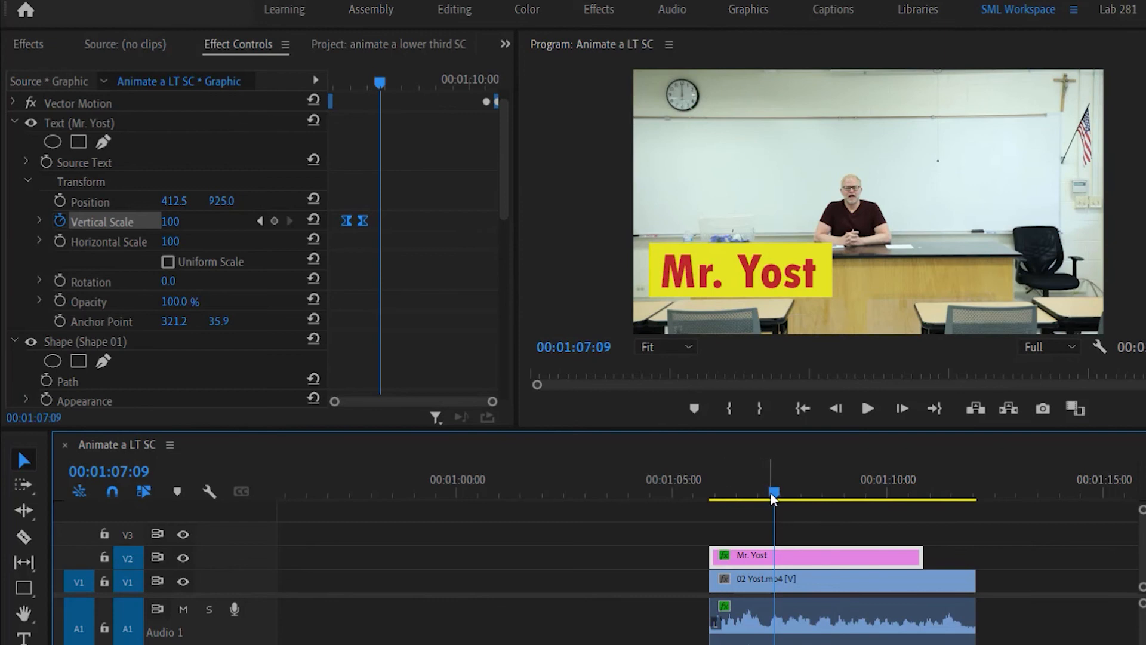
Return to the 00:01:06:22 keyframe and turn off the text's Vertical Scale animation, deleting its keyframes.
{"action": "left_click", "coordinate": [261, 220]}
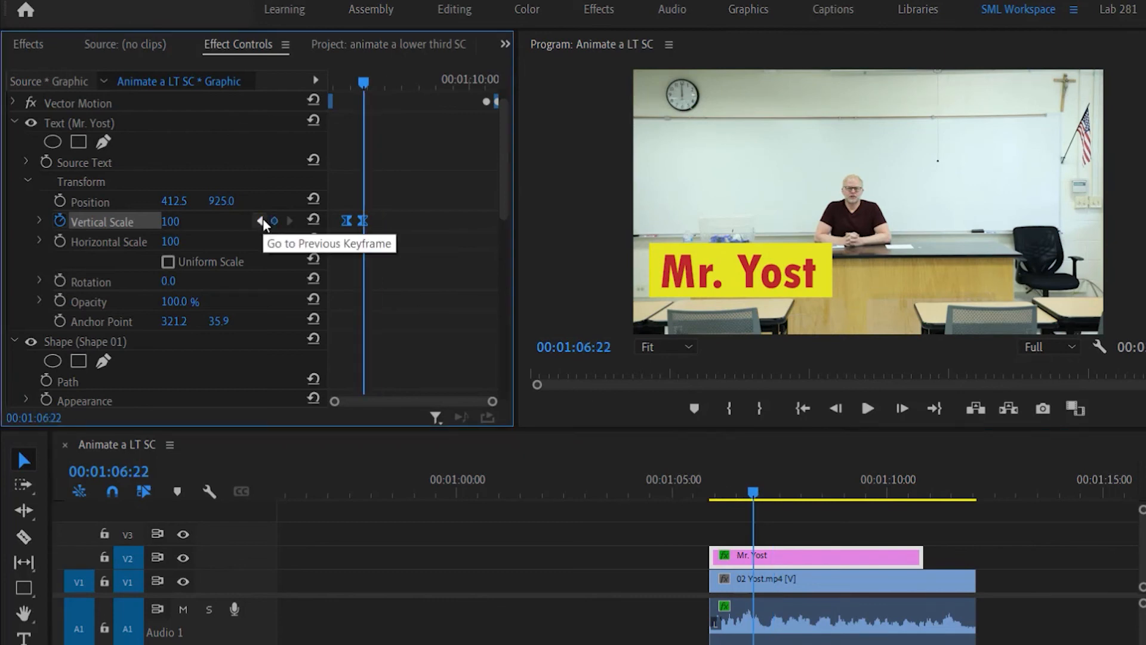
{"action": "left_click", "coordinate": [60, 220]}
{"action": "left_click", "coordinate": [812, 374]}
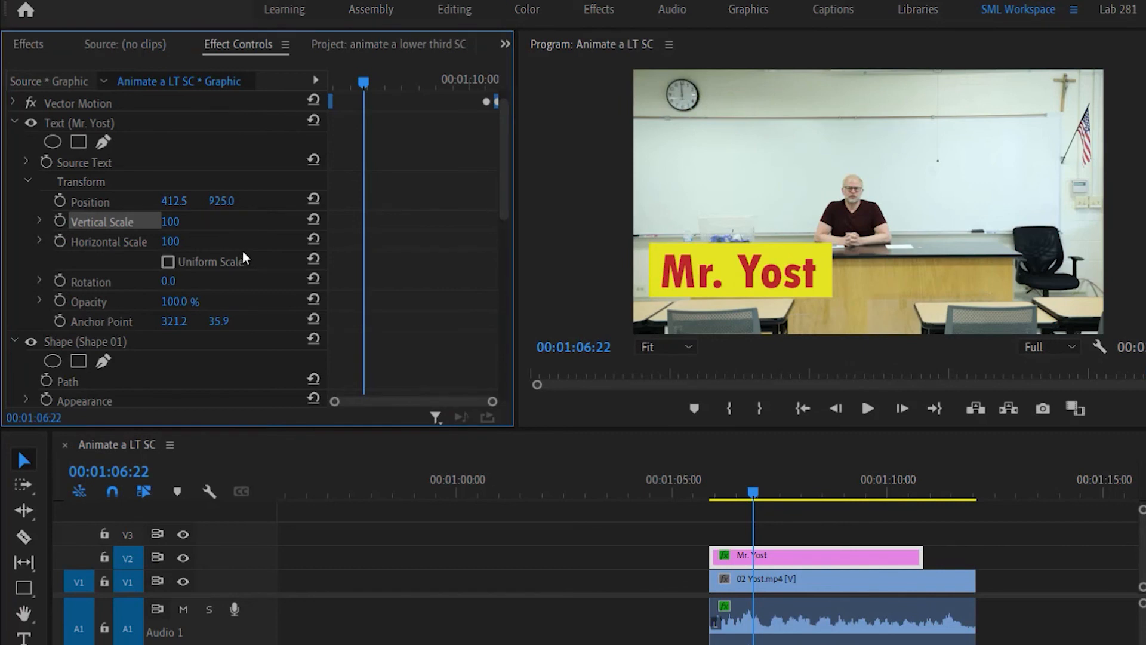
Move the text's anchor point to its left edge (0.0, -67.1) and start Horizontal Scale keyframes with 100 at 00:01:06:22.
{"action": "left_click", "coordinate": [747, 295]}
{"action": "left_click_drag", "start_coordinate": [745, 300], "coordinate": [669, 279]}
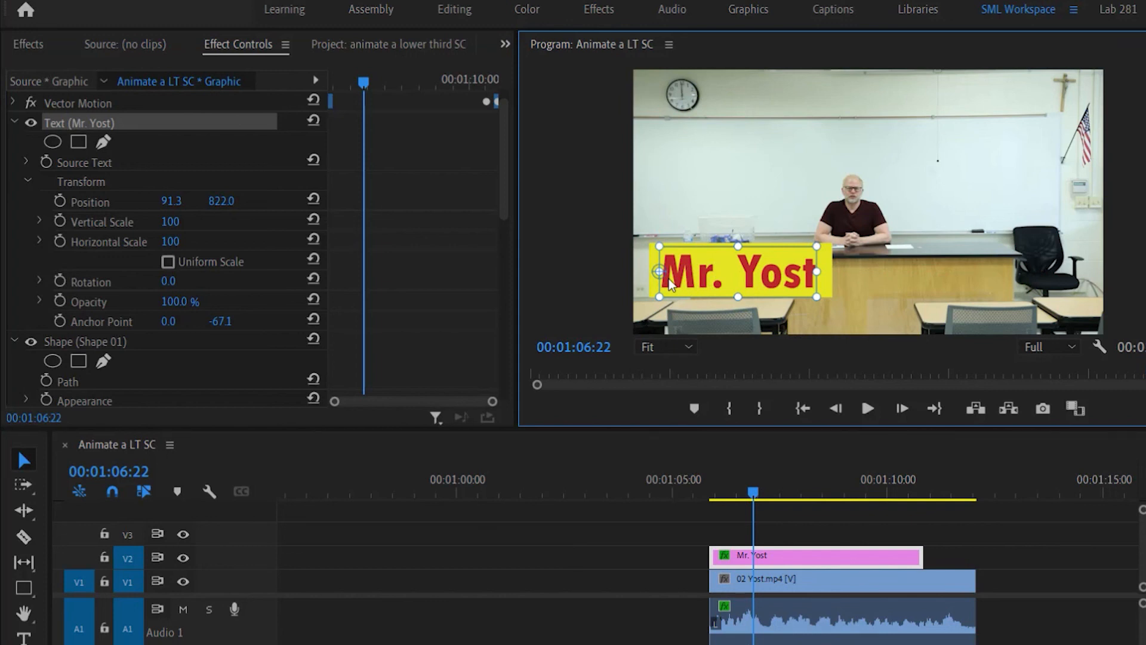
{"action": "left_click", "coordinate": [59, 240]}
Add a Horizontal Scale keyframe of 0 to the text at 00:01:06:10, where the rectangle's scale-up ends.
{"action": "scroll", "coordinate": [253, 310], "scroll_direction": "down", "scroll_amount": 3}
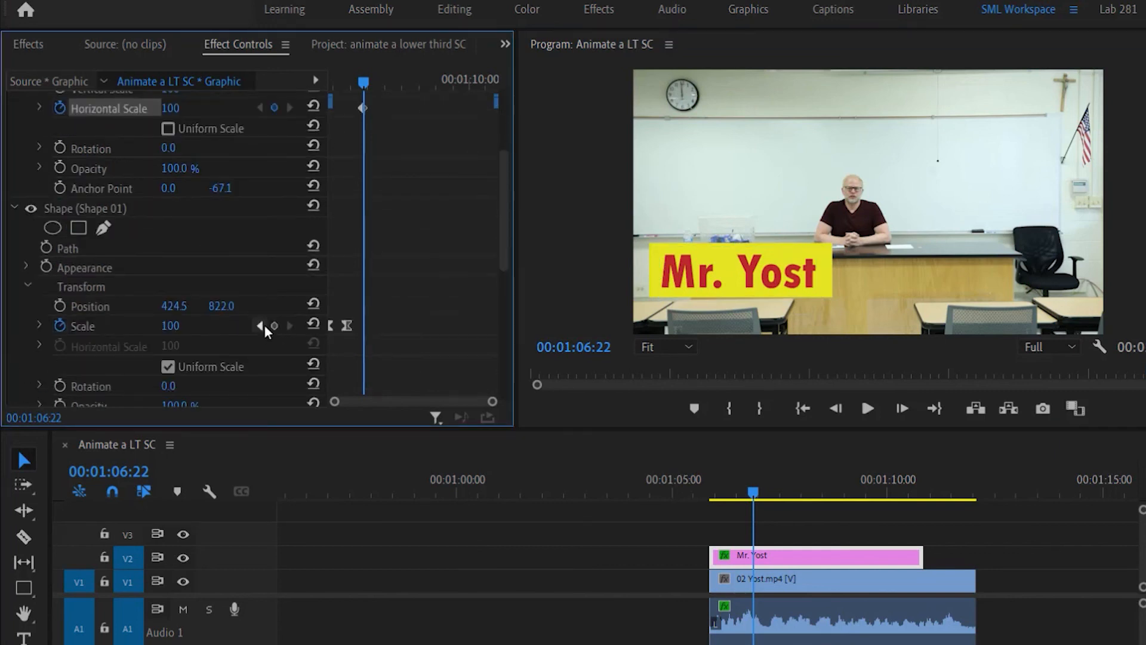
{"action": "left_click", "coordinate": [260, 325]}
{"action": "scroll", "coordinate": [265, 323], "scroll_direction": "up", "scroll_amount": 3}
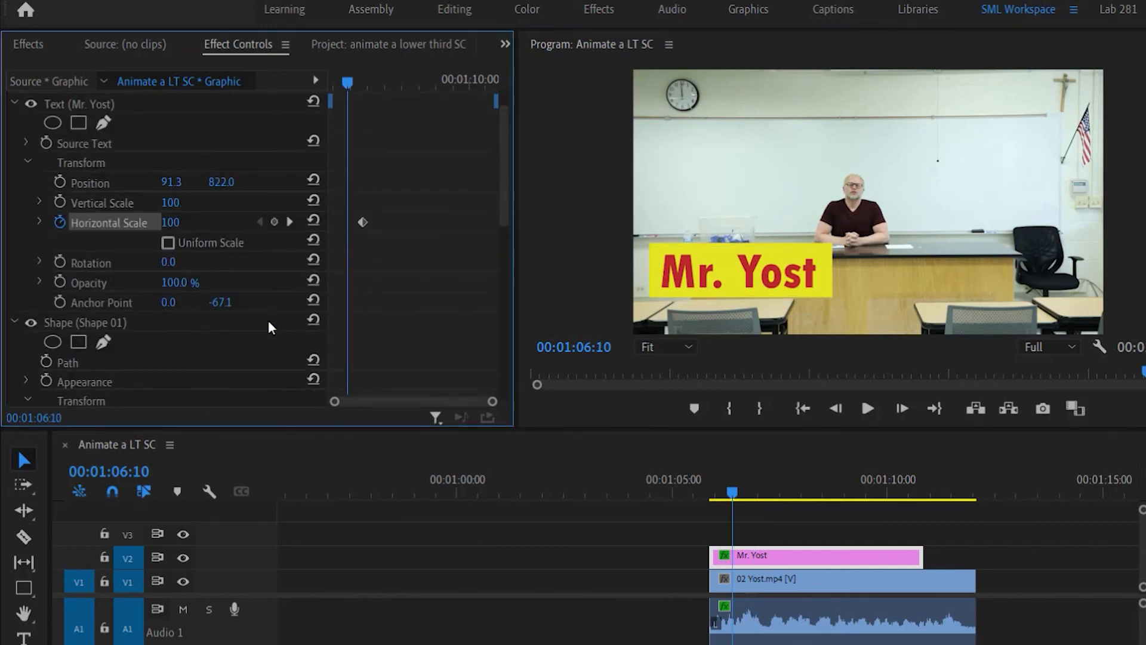
{"action": "left_click", "coordinate": [165, 225]}
{"action": "type", "text": "0"}
{"action": "key", "text": "Return"}
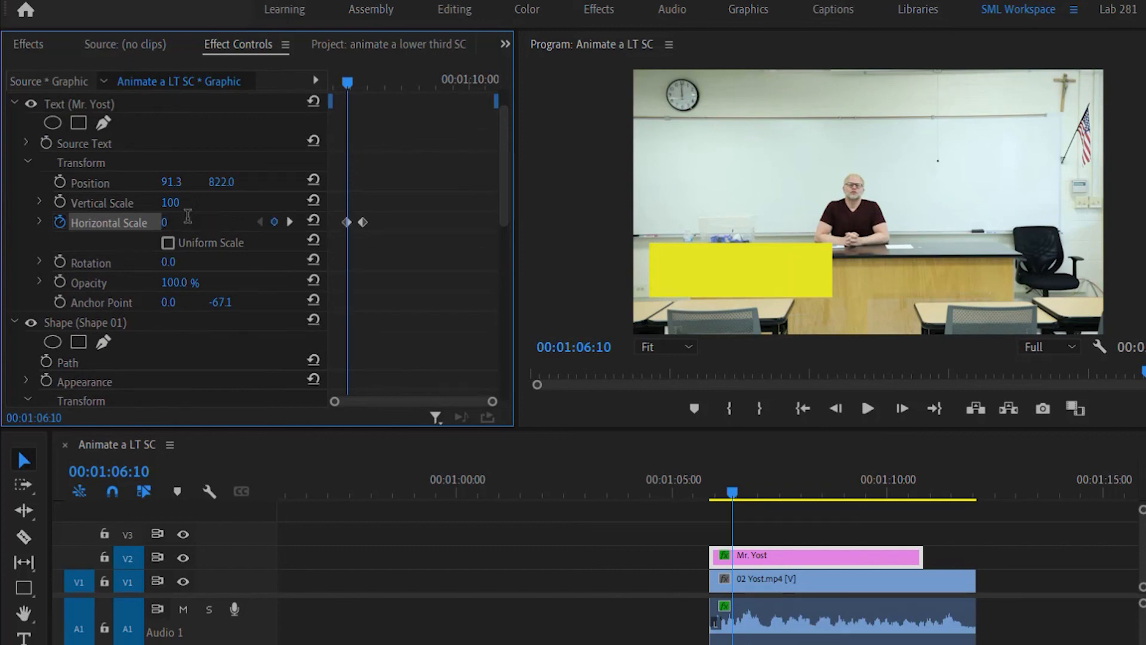
Apply Ease In and Ease Out to both of the text's Horizontal Scale keyframes and play the entrance.
{"action": "left_click_drag", "start_coordinate": [382, 213], "coordinate": [346, 238]}
{"action": "right_click", "coordinate": [365, 225]}
{"action": "left_click", "coordinate": [412, 456]}
{"action": "right_click", "coordinate": [363, 223]}
{"action": "left_click", "coordinate": [401, 470]}
{"action": "key", "text": "space"}
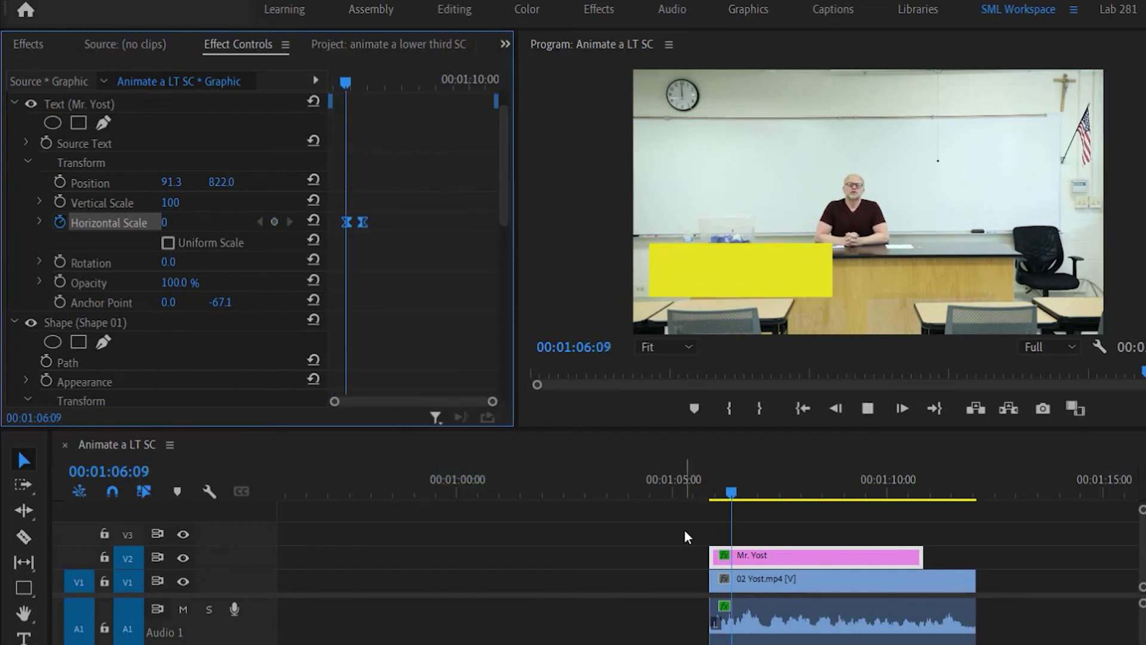
{"action": "key", "text": "space"}
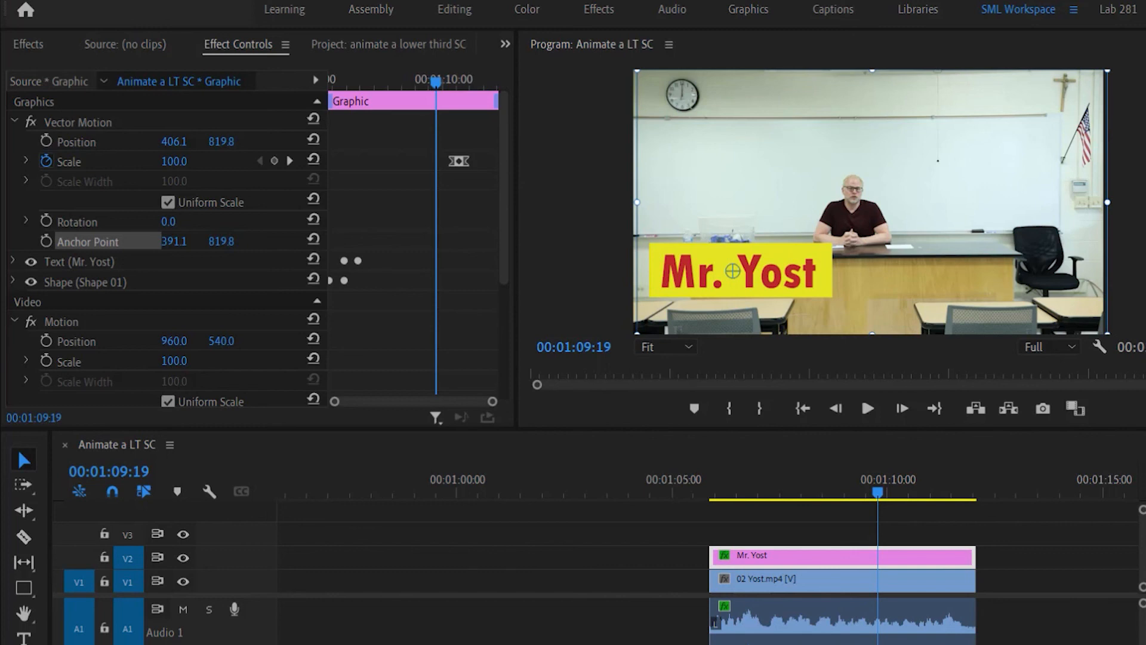
Remove the Vector Motion Scale animation with its keyframes and move the Vector Motion anchor point to the lower third's left end (89.9, 815.8).
{"action": "left_click", "coordinate": [46, 161]}
{"action": "left_click", "coordinate": [790, 375]}
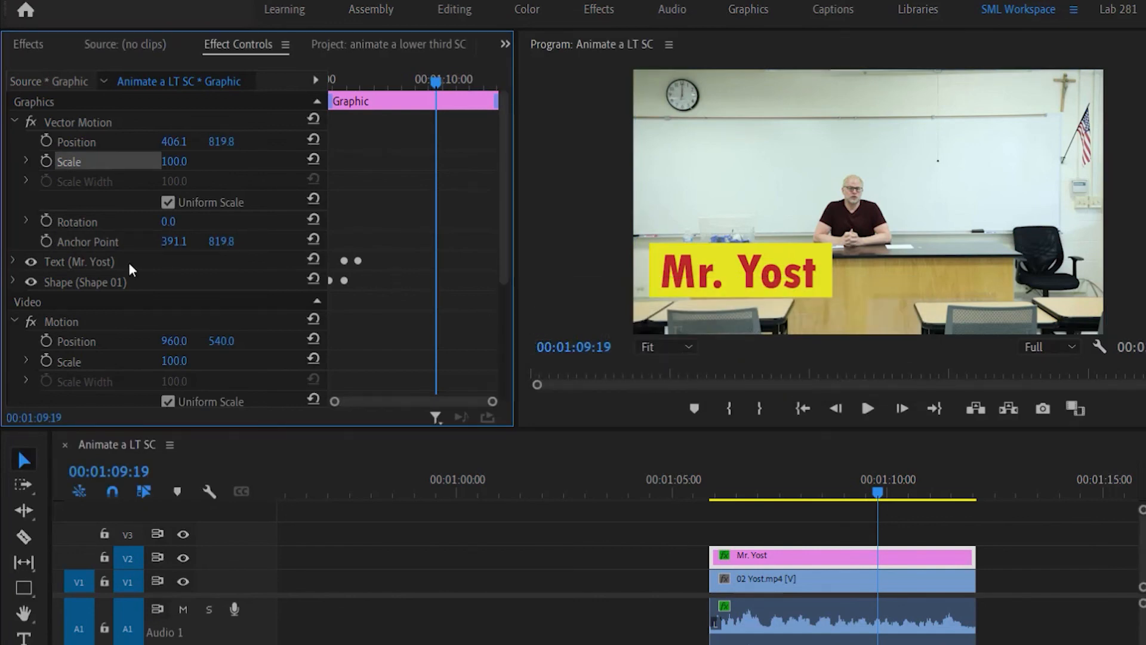
{"action": "left_click", "coordinate": [92, 244]}
{"action": "left_click_drag", "start_coordinate": [743, 276], "coordinate": [658, 272]}
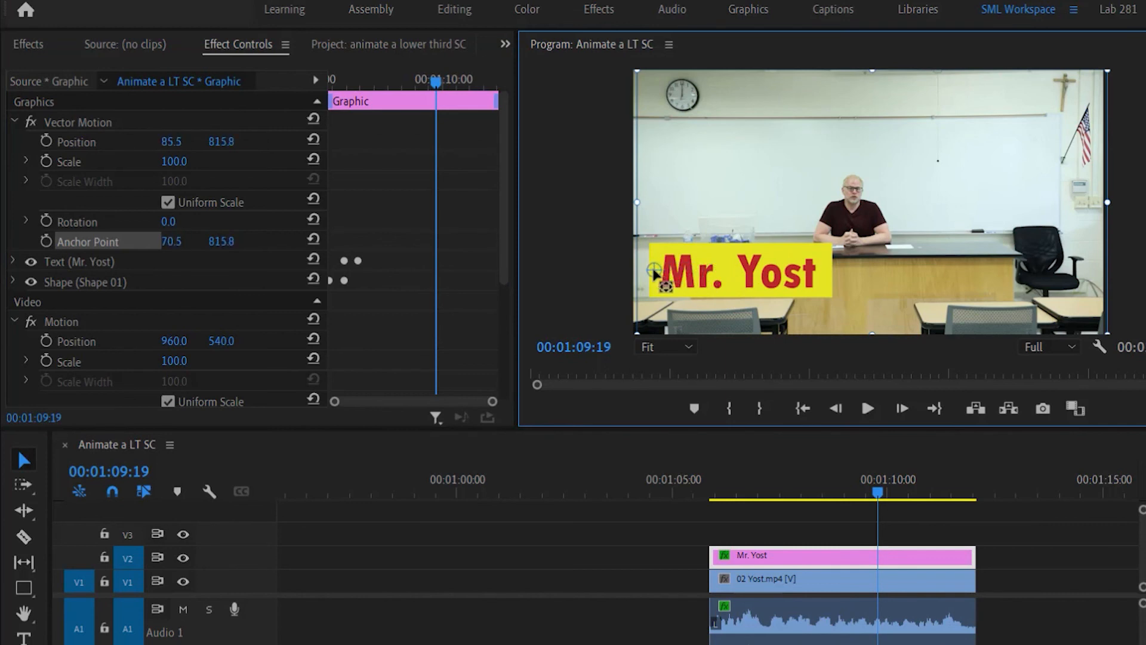
Keyframe the Vector Motion Rotation at 0° at 00:01:09:19 and 125° at 00:01:10:03.
{"action": "left_click", "coordinate": [46, 222]}
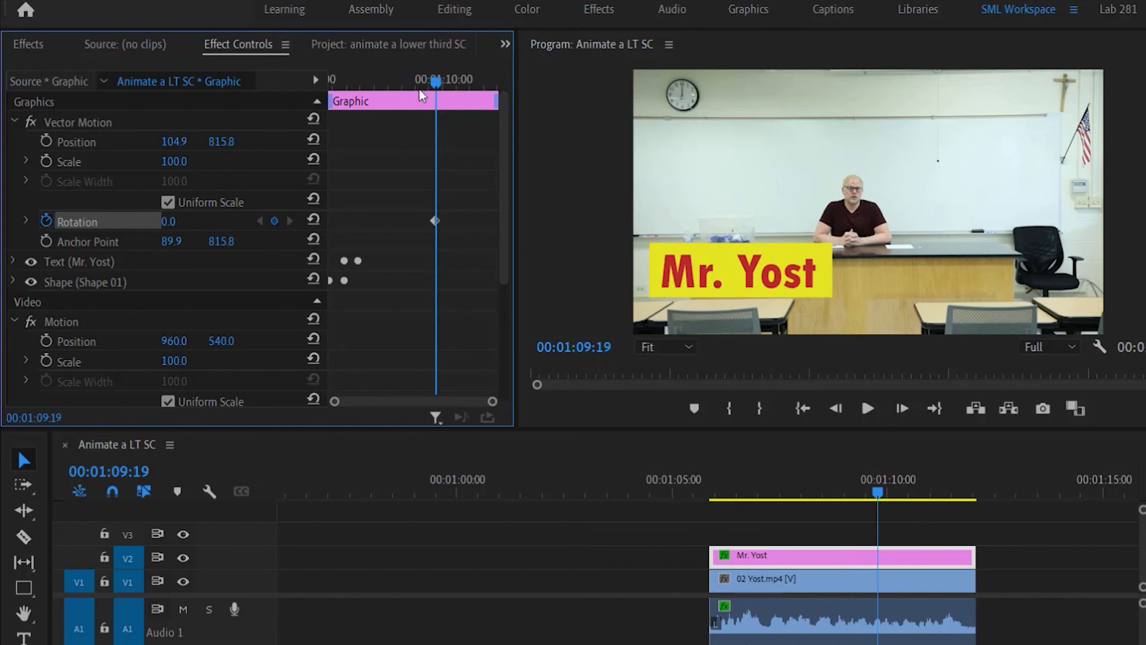
{"action": "left_click", "coordinate": [448, 81]}
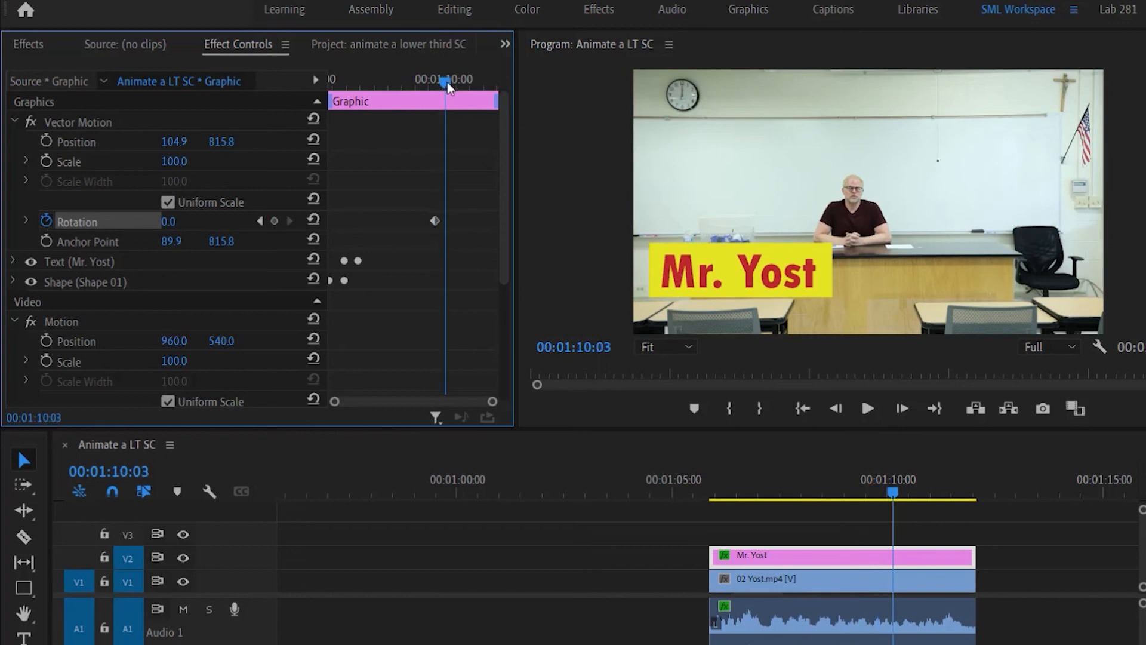
{"action": "left_click_drag", "start_coordinate": [167, 222], "coordinate": [242, 221]}
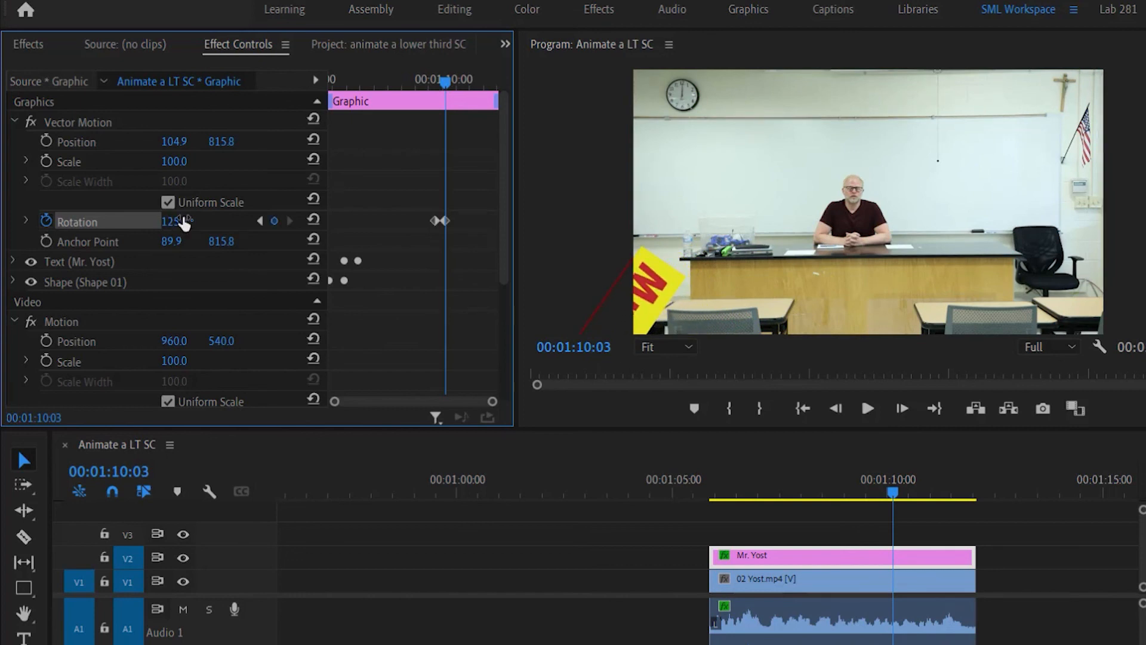
Add swing-back Vector Motion Rotation keyframes: a smaller angle at 00:01:10:10 and 103° at 00:01:10:16.
{"action": "left_click", "coordinate": [454, 81]}
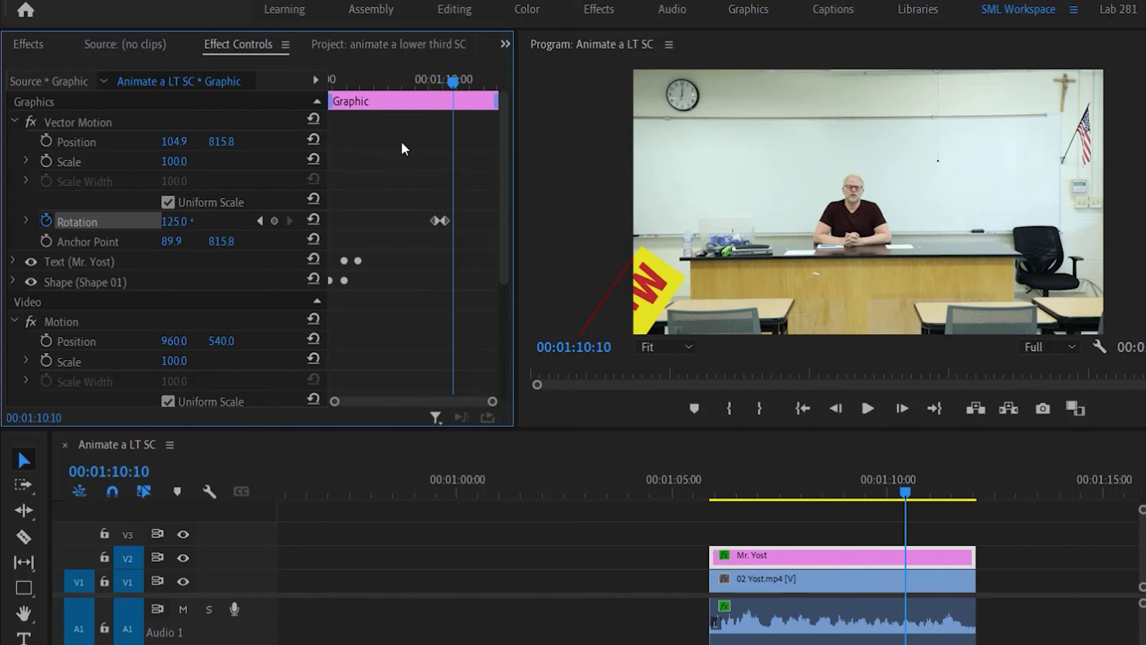
{"action": "left_click_drag", "start_coordinate": [179, 228], "coordinate": [140, 229]}
{"action": "left_click_drag", "start_coordinate": [465, 85], "coordinate": [459, 83]}
{"action": "left_click_drag", "start_coordinate": [179, 221], "coordinate": [200, 222]}
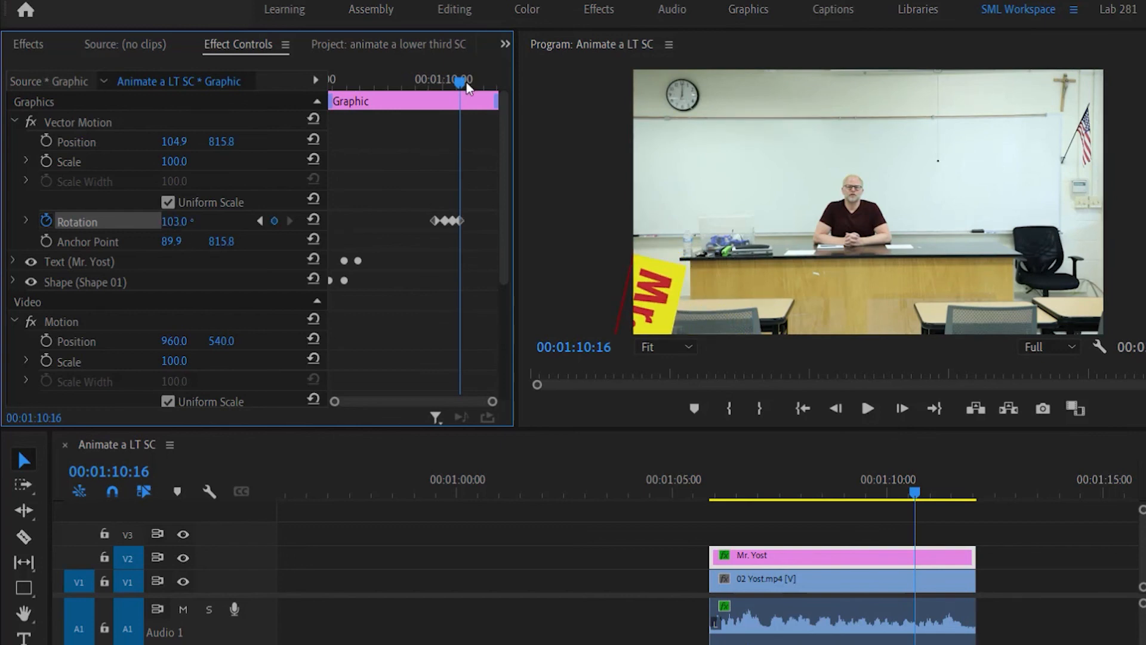
Start Vector Motion Position keyframes at 00:01:10:16, and at 00:01:11:03 set Rotation to 77° and the vertical Position to 1161.8.
{"action": "left_click", "coordinate": [47, 144]}
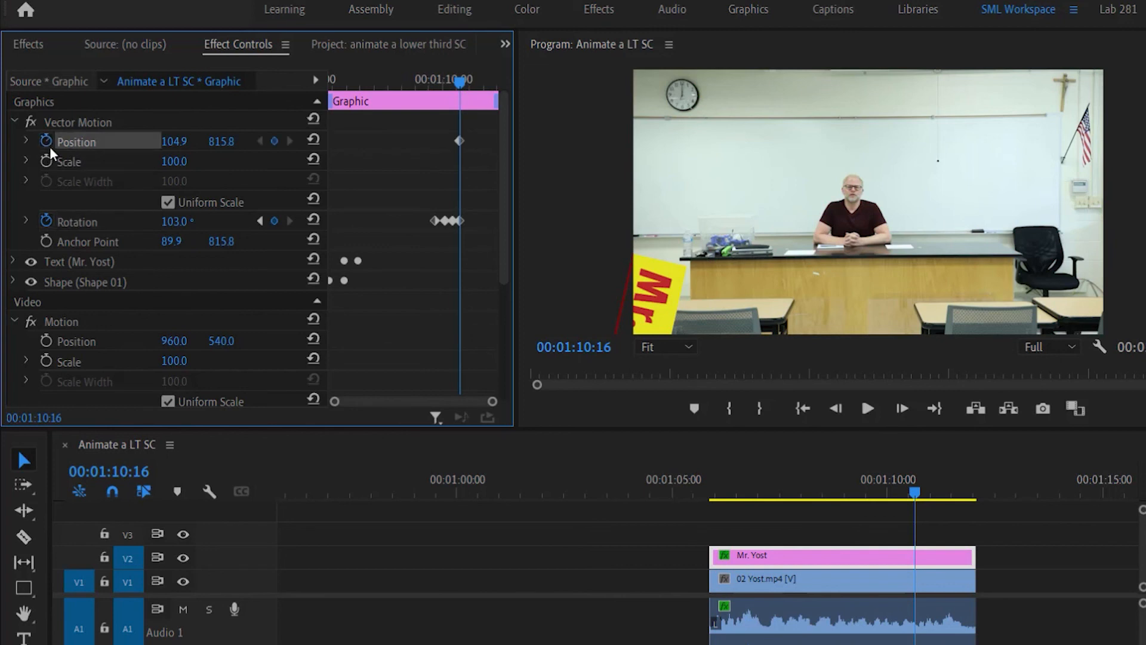
{"action": "left_click", "coordinate": [473, 81]}
{"action": "left_click_drag", "start_coordinate": [166, 225], "coordinate": [149, 226]}
{"action": "left_click_drag", "start_coordinate": [218, 143], "coordinate": [298, 144]}
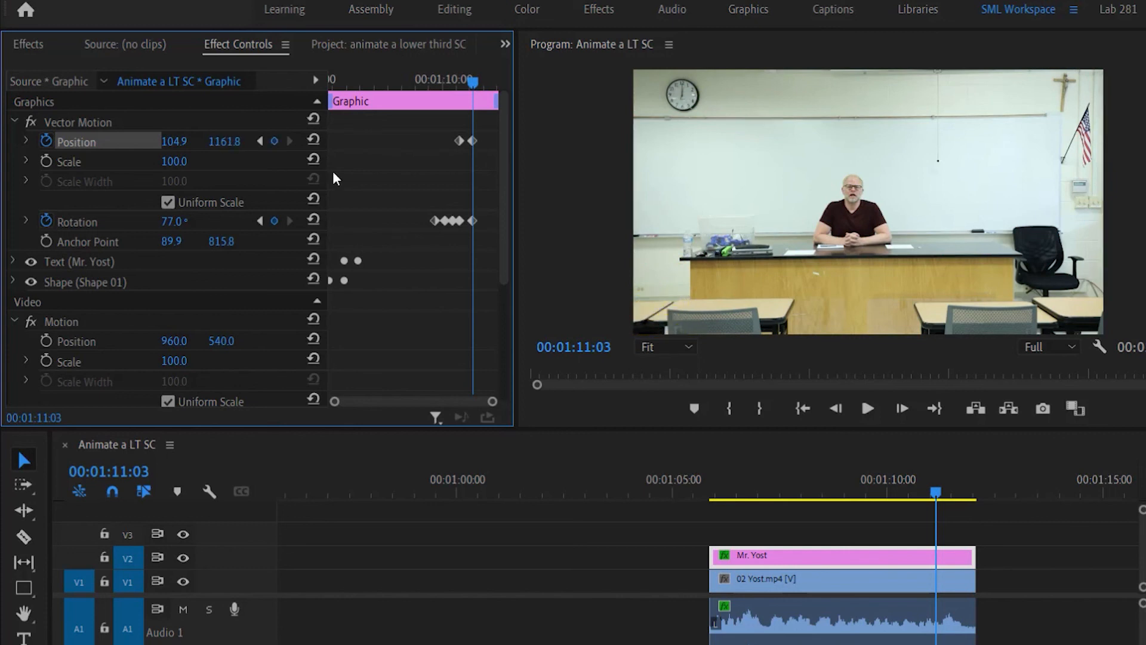
Play the swinging and dropping exit from just before its first Rotation keyframe.
{"action": "left_click", "coordinate": [418, 84]}
{"action": "key", "text": "space"}
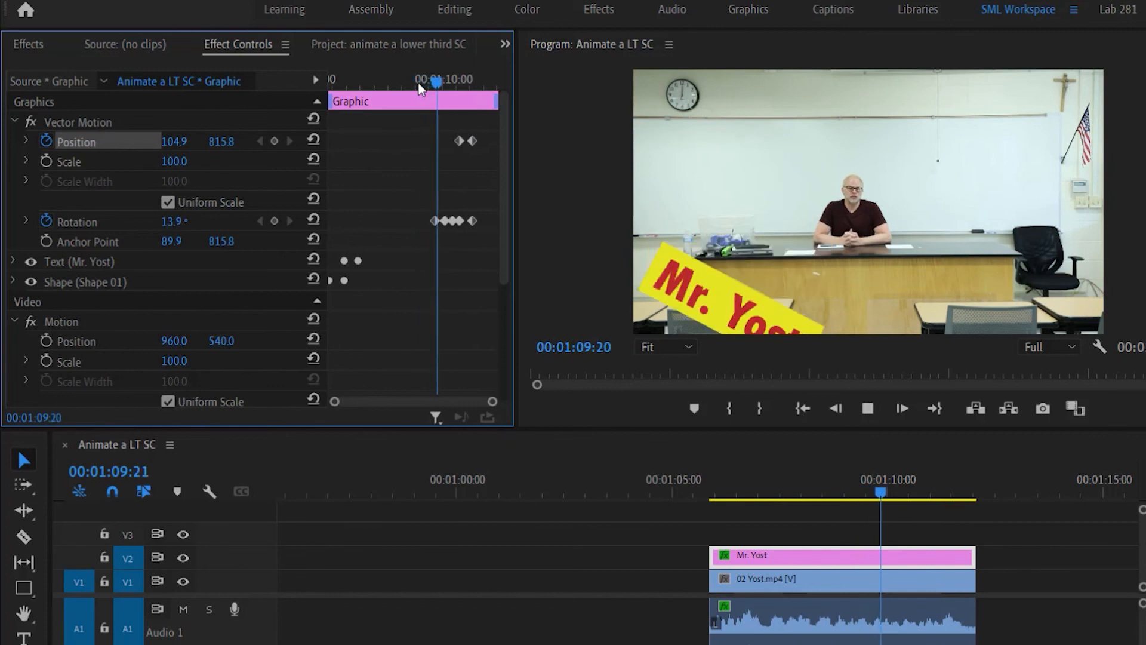
{"action": "key", "text": "space"}
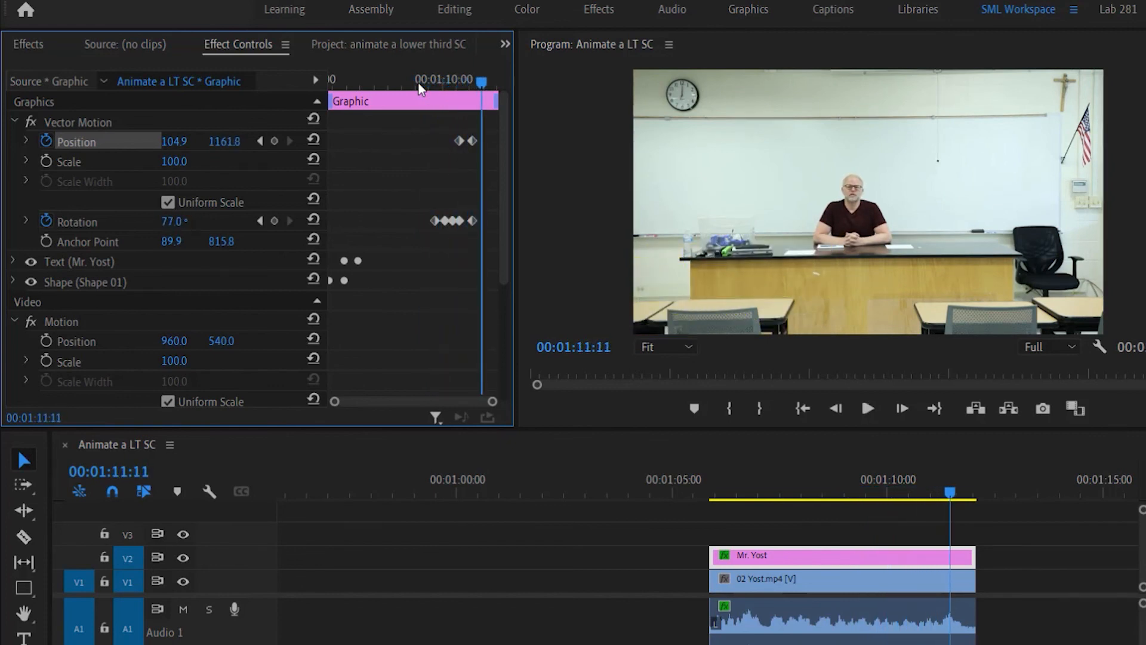
Apply Ease In and Ease Out to all of the Vector Motion Position and Rotation keyframes.
{"action": "left_click_drag", "start_coordinate": [406, 117], "coordinate": [459, 227]}
{"action": "right_click", "coordinate": [460, 227]}
{"action": "mouse_move", "coordinate": [576, 356]}
{"action": "left_click", "coordinate": [729, 410]}
{"action": "right_click", "coordinate": [458, 219]}
{"action": "mouse_move", "coordinate": [526, 355]}
{"action": "left_click", "coordinate": [686, 469]}
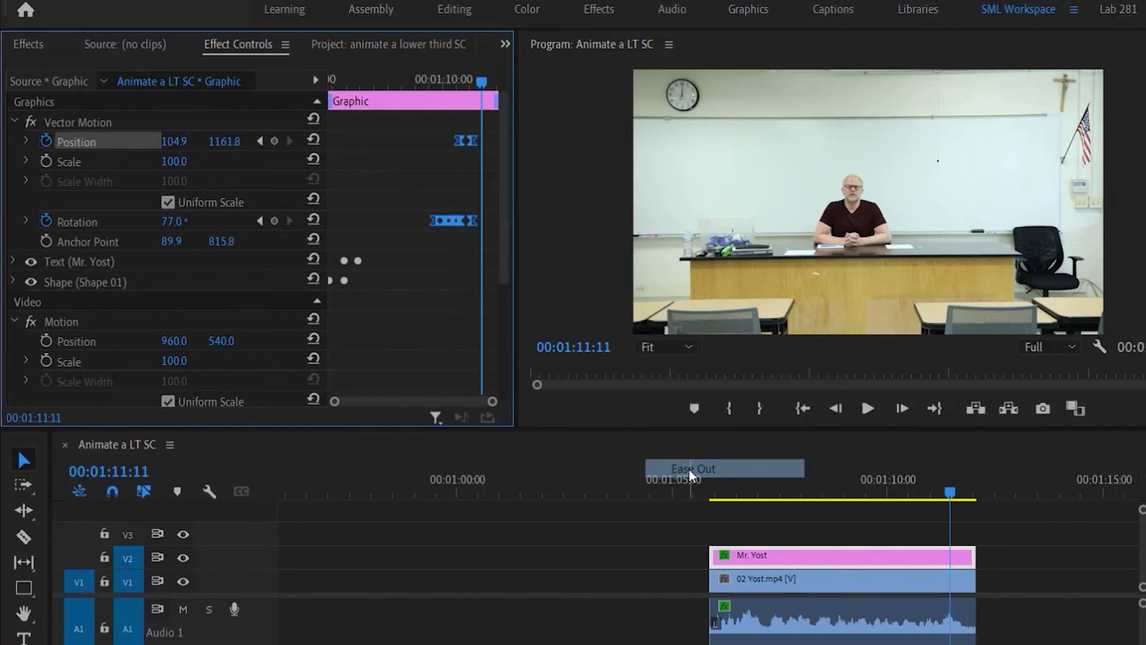
Play the exit again to review its eased swing and fall off the frame.
{"action": "left_click", "coordinate": [417, 81]}
{"action": "key", "text": "space"}
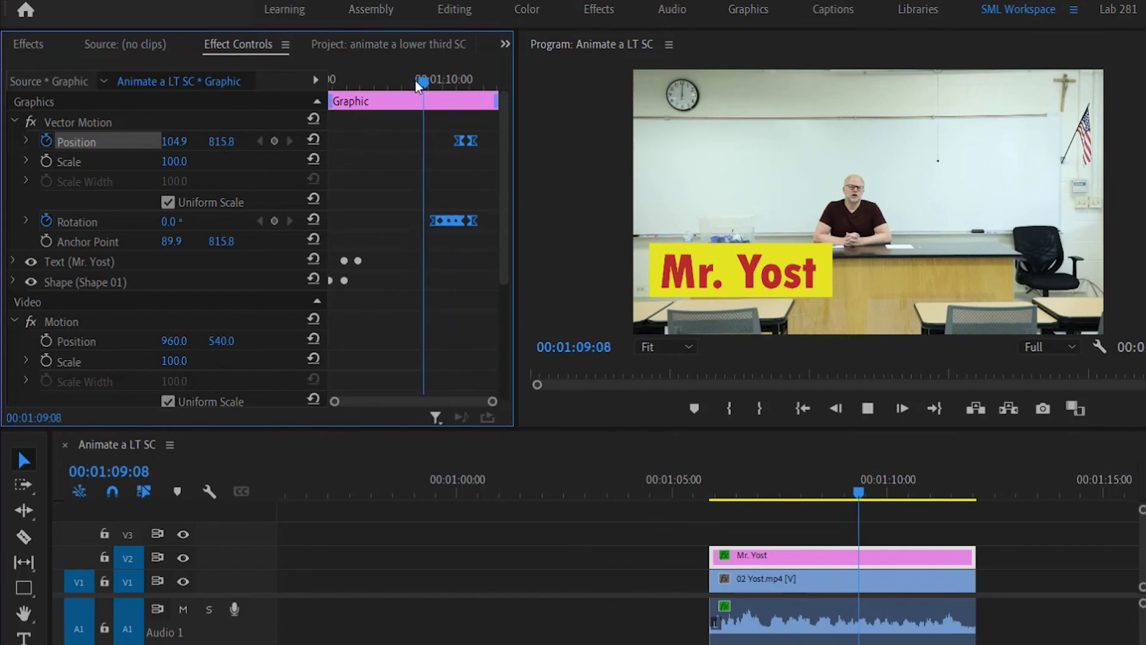
{"action": "key", "text": "space"}
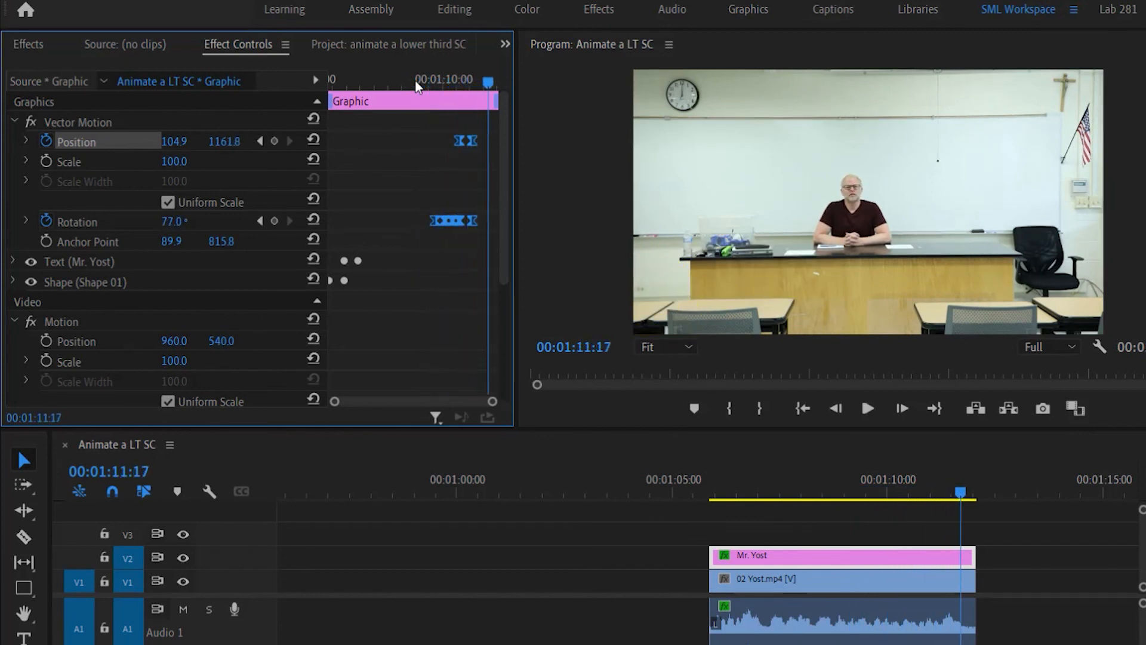